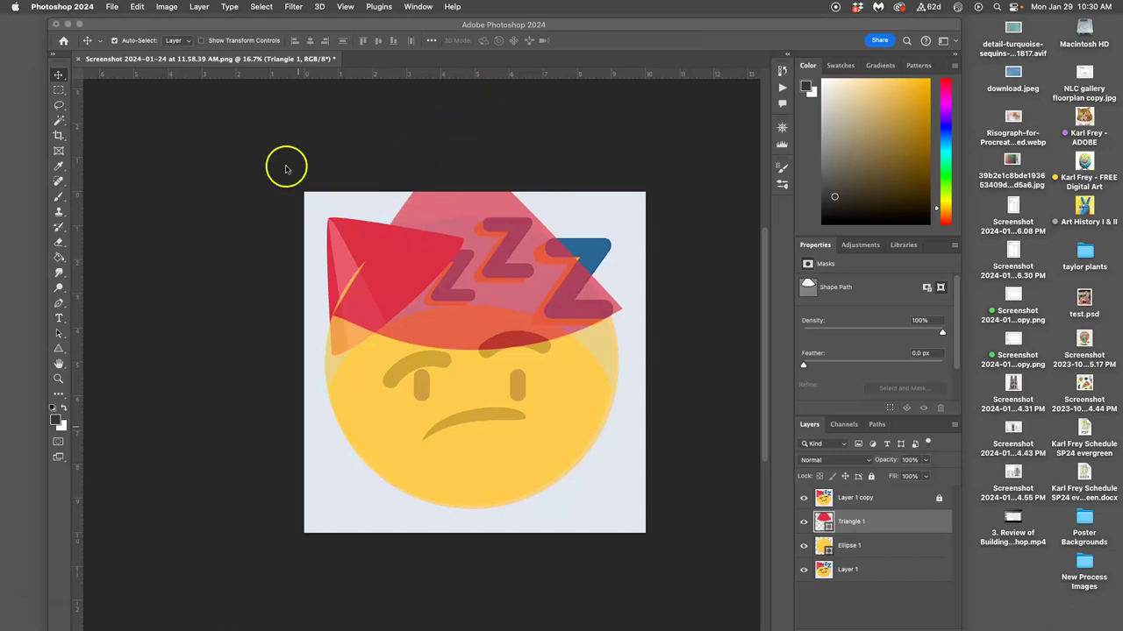
# Extend the canvas height from 10 to 14 inches with a bottom-centre anchor.
pyautogui.click(163, 8)
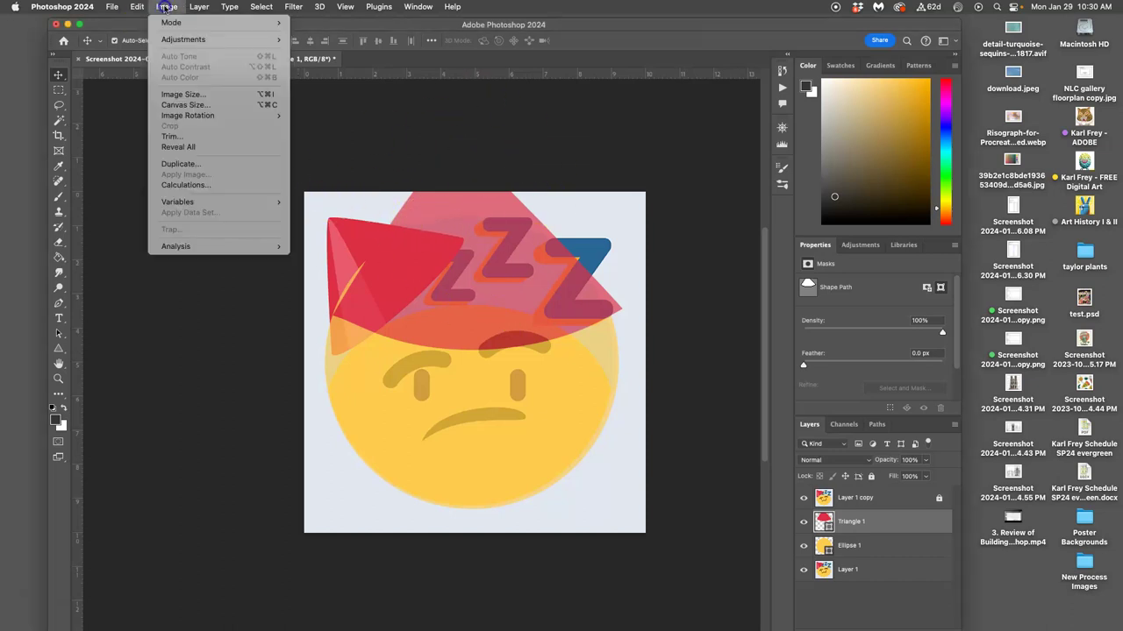
pyautogui.click(208, 105)
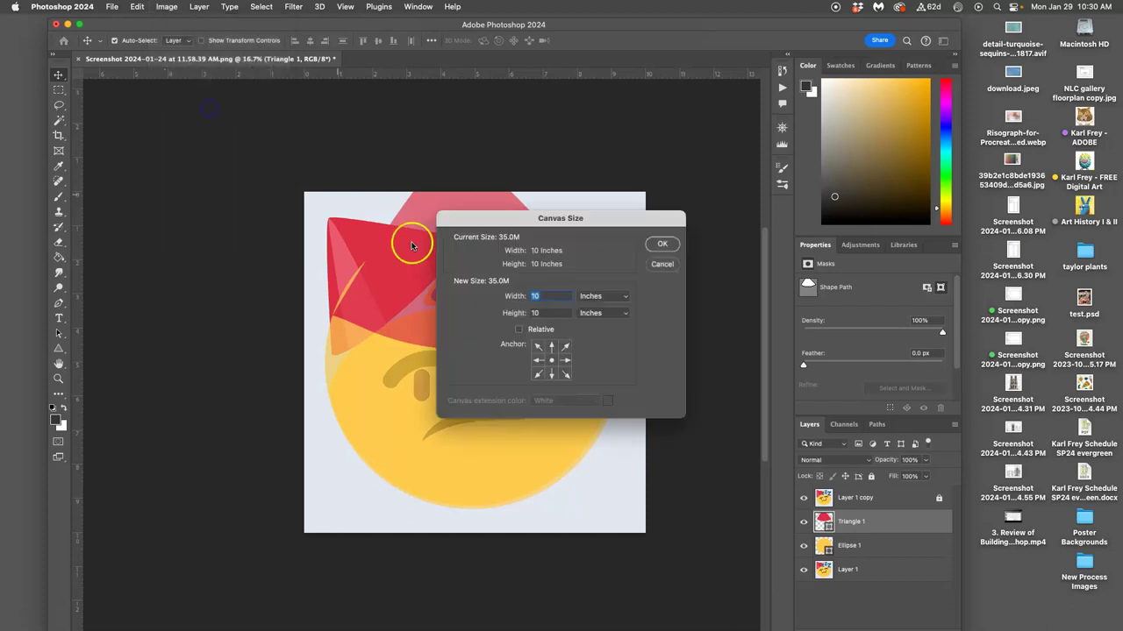
pyautogui.click(552, 375)
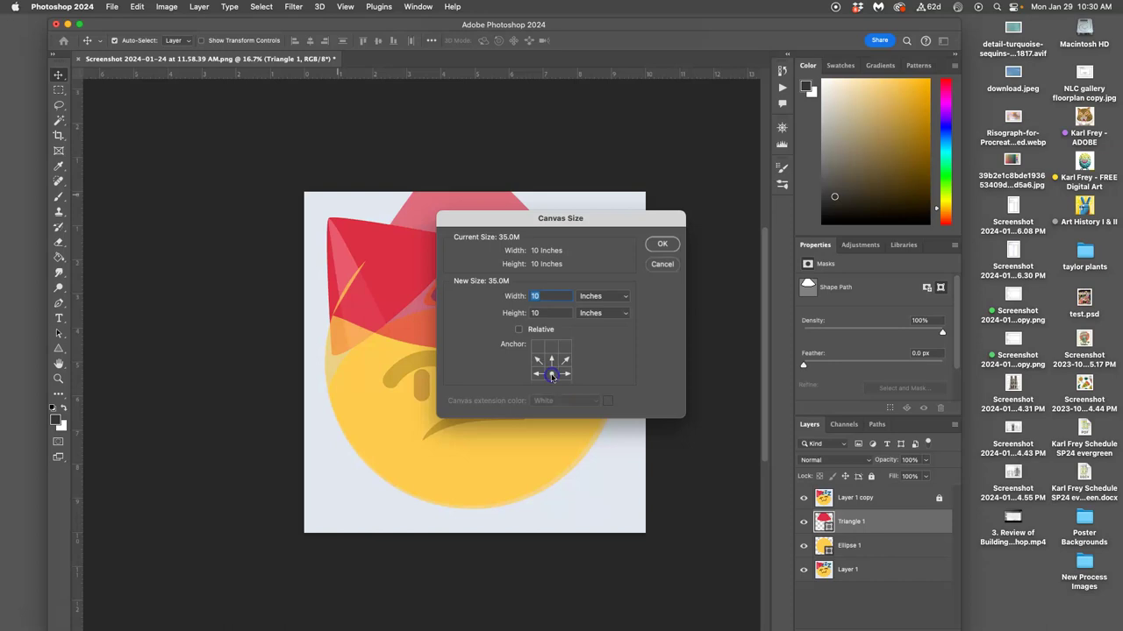
pyautogui.click(544, 313)
pyautogui.write('14')
pyautogui.click(662, 244)
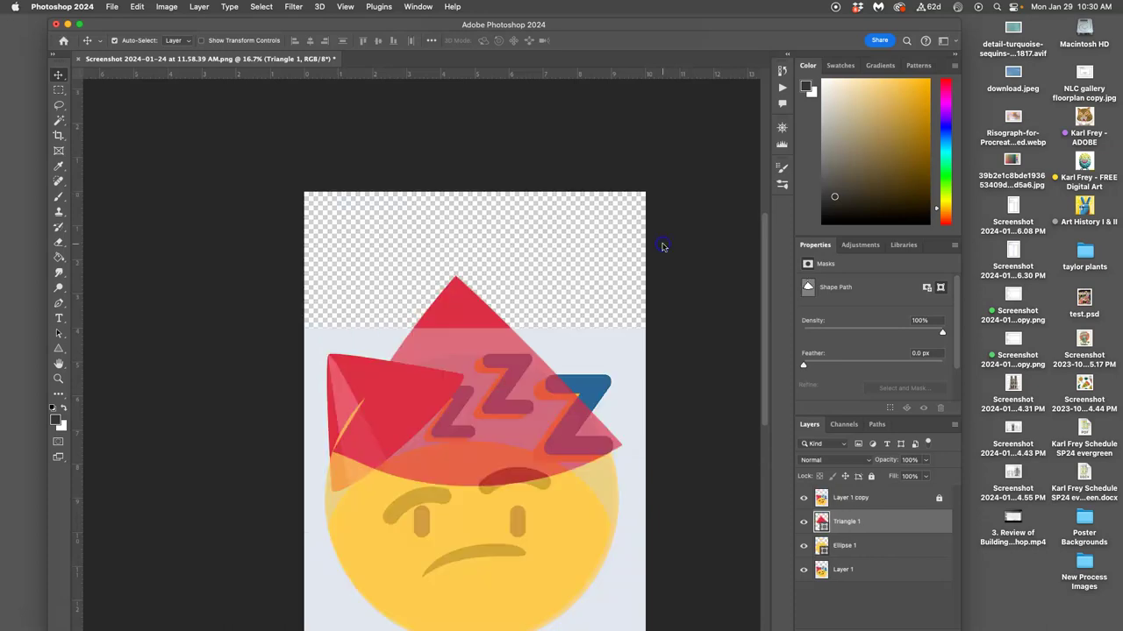
pyautogui.scroll(-3, 535, 333)
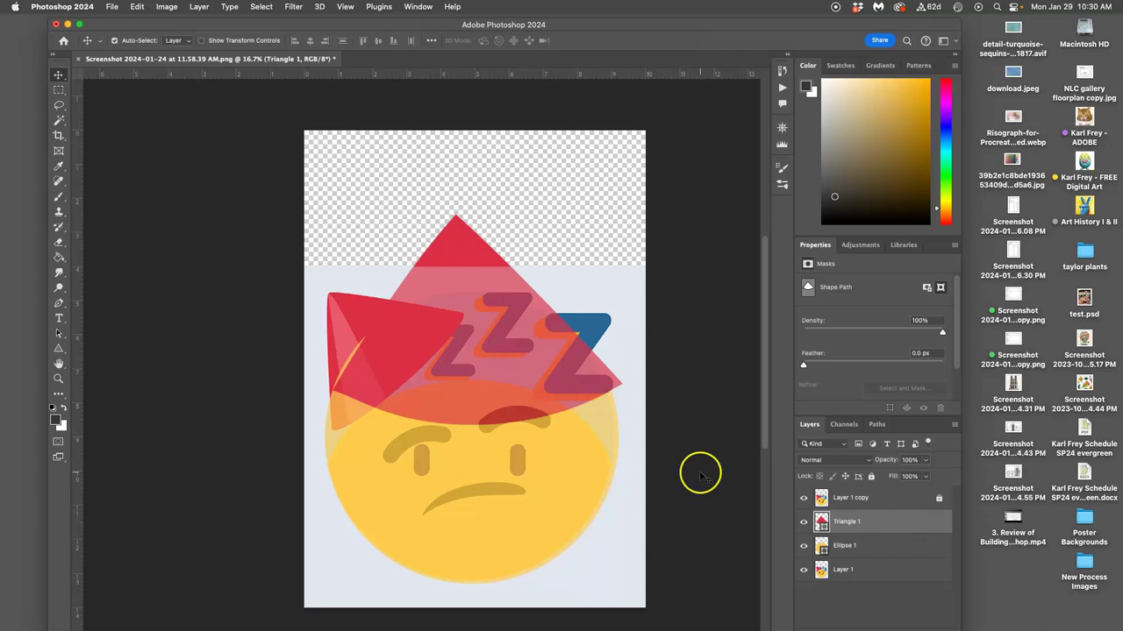
# Hide the zzz reference overlay (Layer 1 copy) and the Ellipse 1 shape.
pyautogui.click(804, 497)
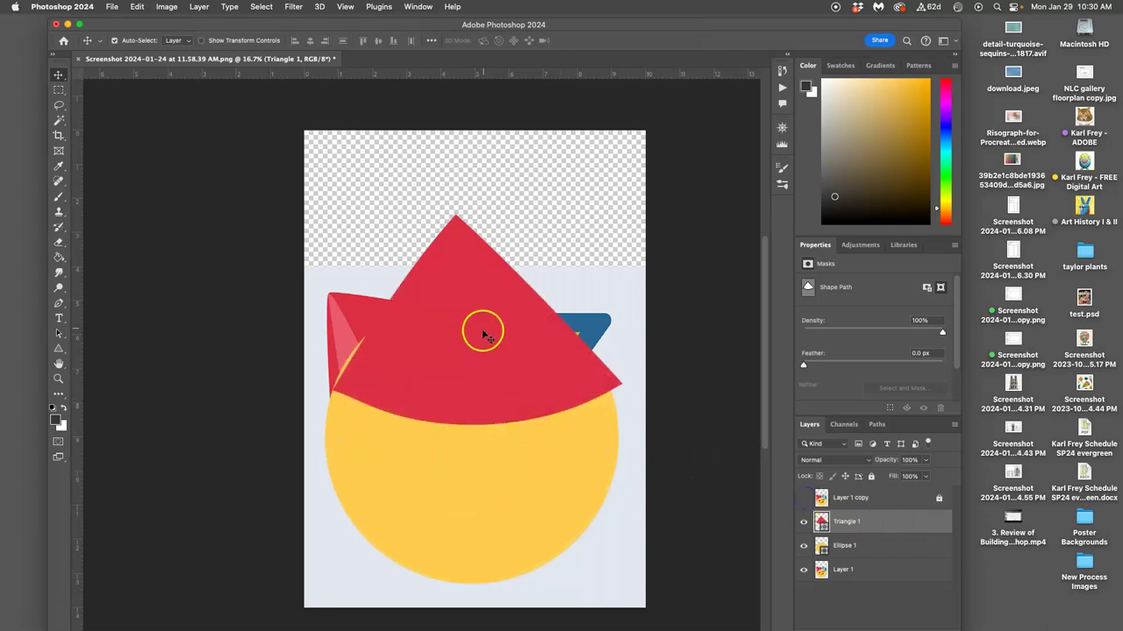
pyautogui.click(804, 498)
pyautogui.click(803, 498)
pyautogui.click(803, 546)
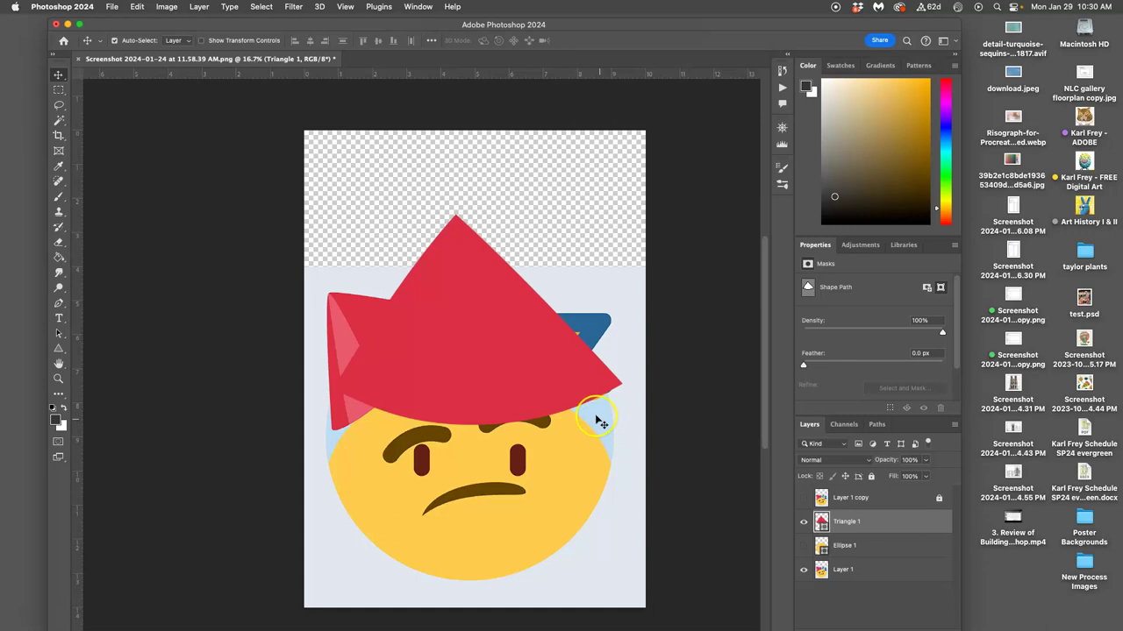
# Refill Triangle 1 with light blue sampled from the image.
pyautogui.click(821, 521)
pyautogui.doubleClick(822, 522)
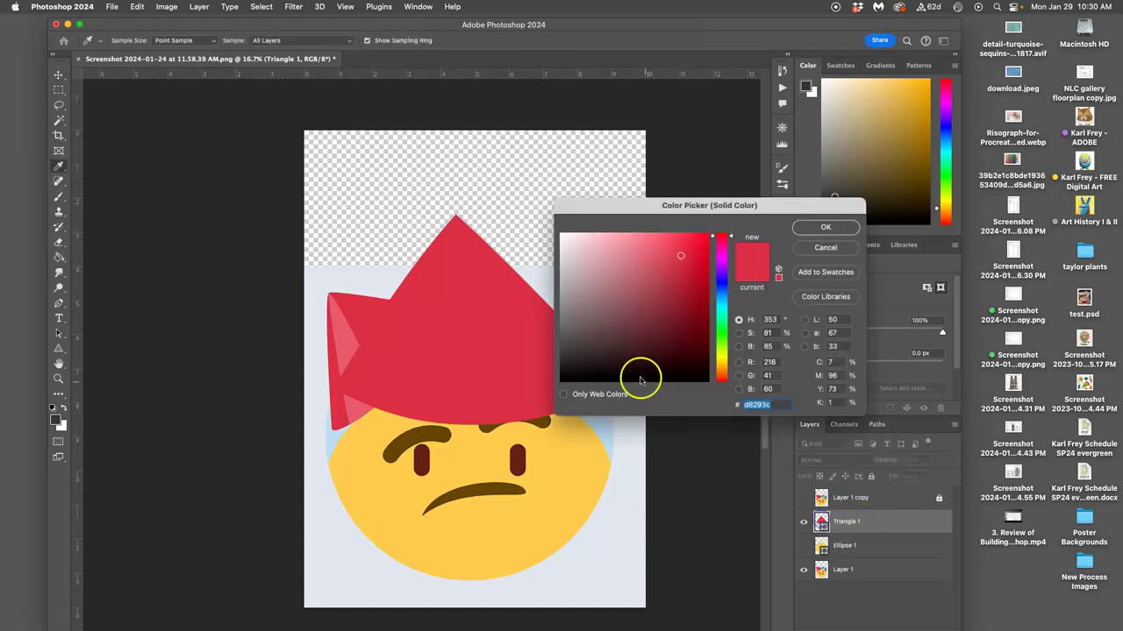
pyautogui.click(337, 436)
pyautogui.click(826, 229)
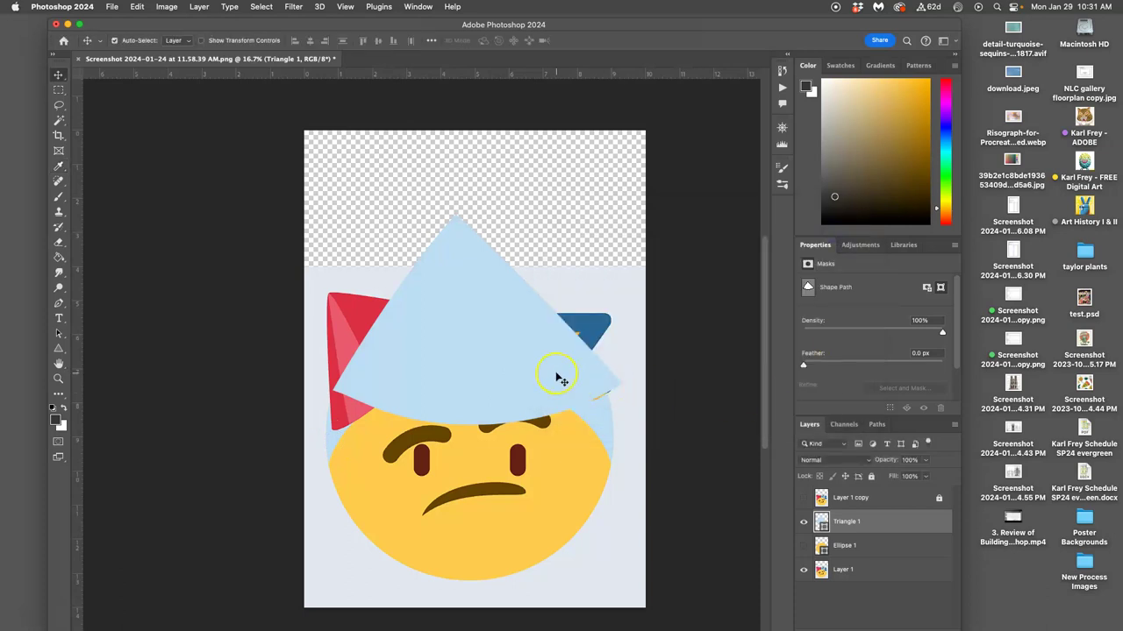
# Show Ellipse 1 again, then distort the triangle's tip right and stretch it to about 120% height.
pyautogui.click(859, 521)
pyautogui.click(807, 545)
pyautogui.press('super+t')
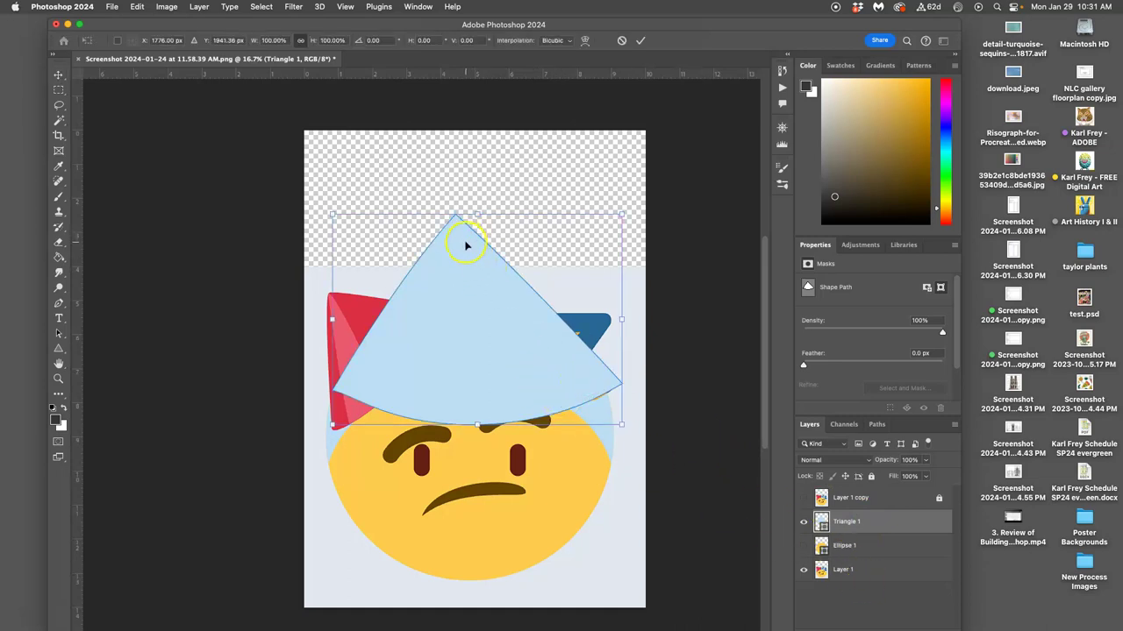
pyautogui.rightClick(465, 243)
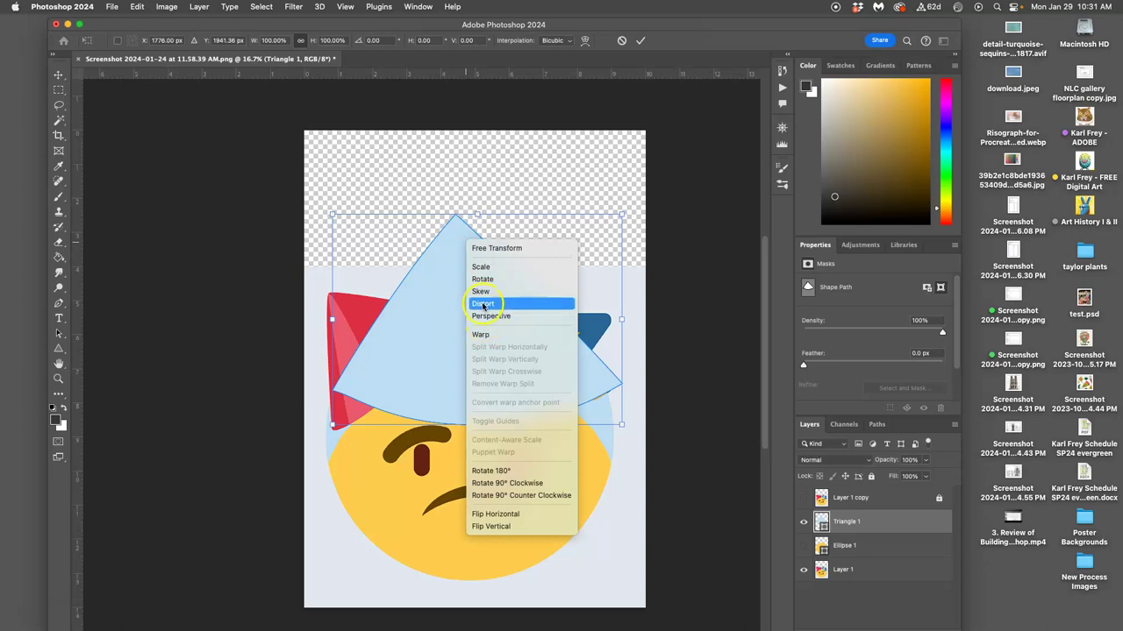
pyautogui.click(481, 305)
pyautogui.moveTo(477, 217); pyautogui.dragTo(492, 215)
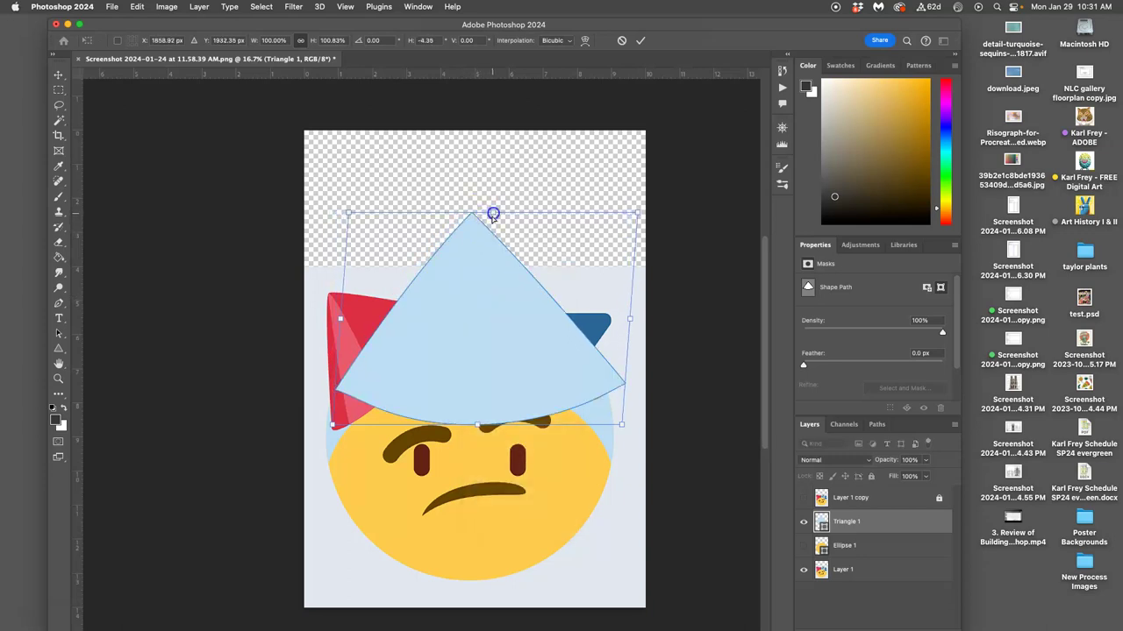
pyautogui.rightClick(476, 290)
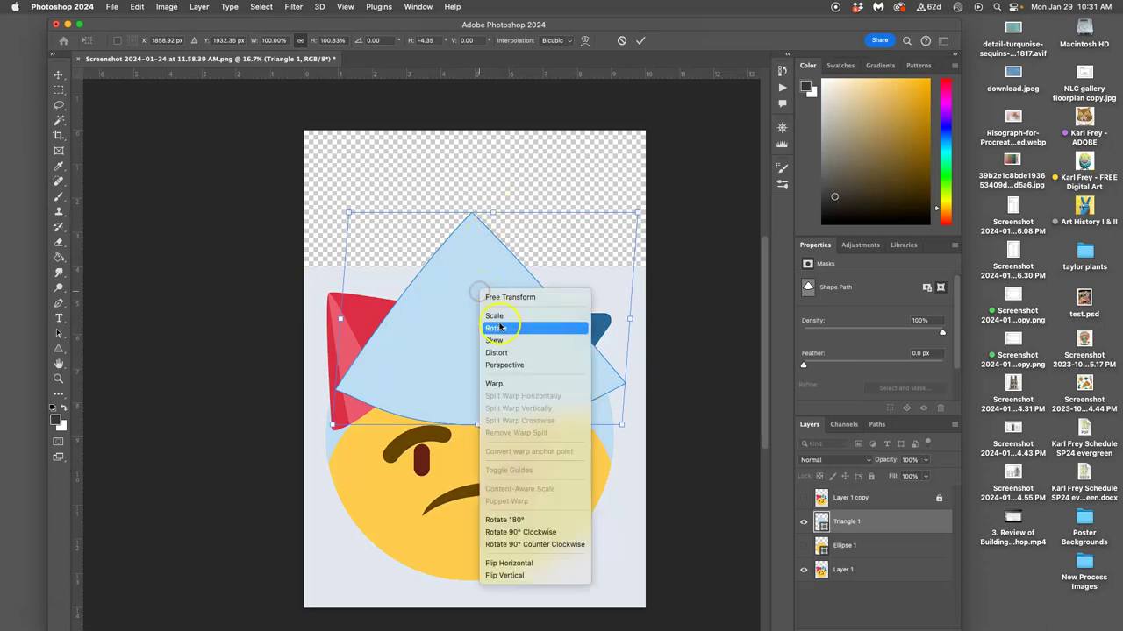
pyautogui.click(492, 311)
pyautogui.rightClick(492, 311)
pyautogui.click(506, 327)
pyautogui.moveTo(494, 213); pyautogui.dragTo(487, 173)
pyautogui.moveTo(484, 249); pyautogui.dragTo(465, 245)
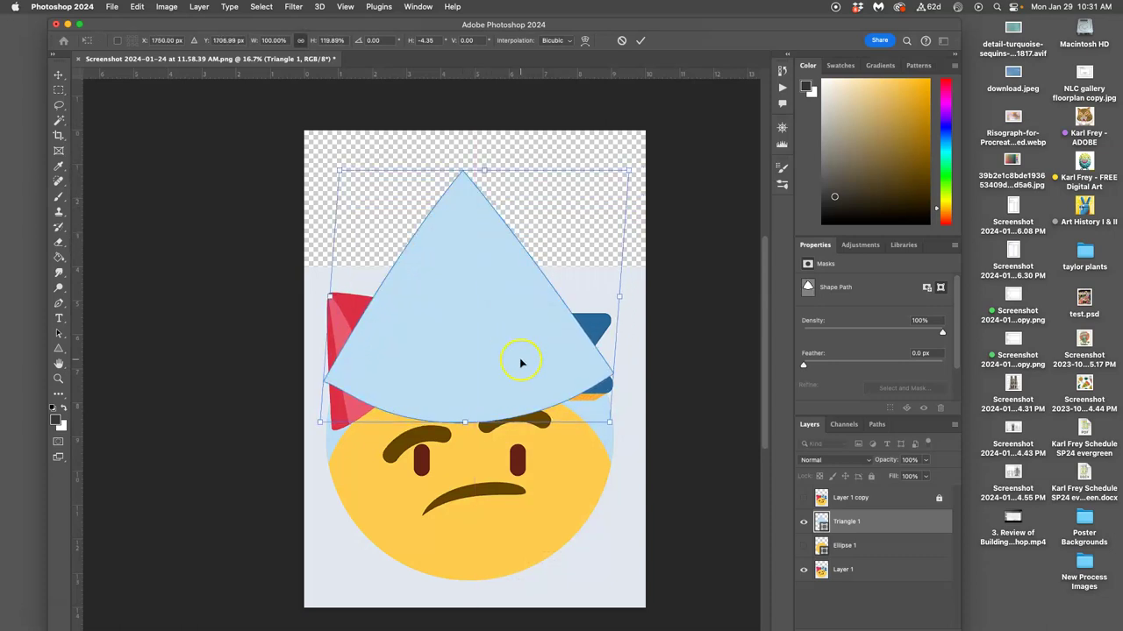
# Warp the triangle's base up over the forehead and its corners down beside the face.
pyautogui.rightClick(497, 375)
pyautogui.click(515, 427)
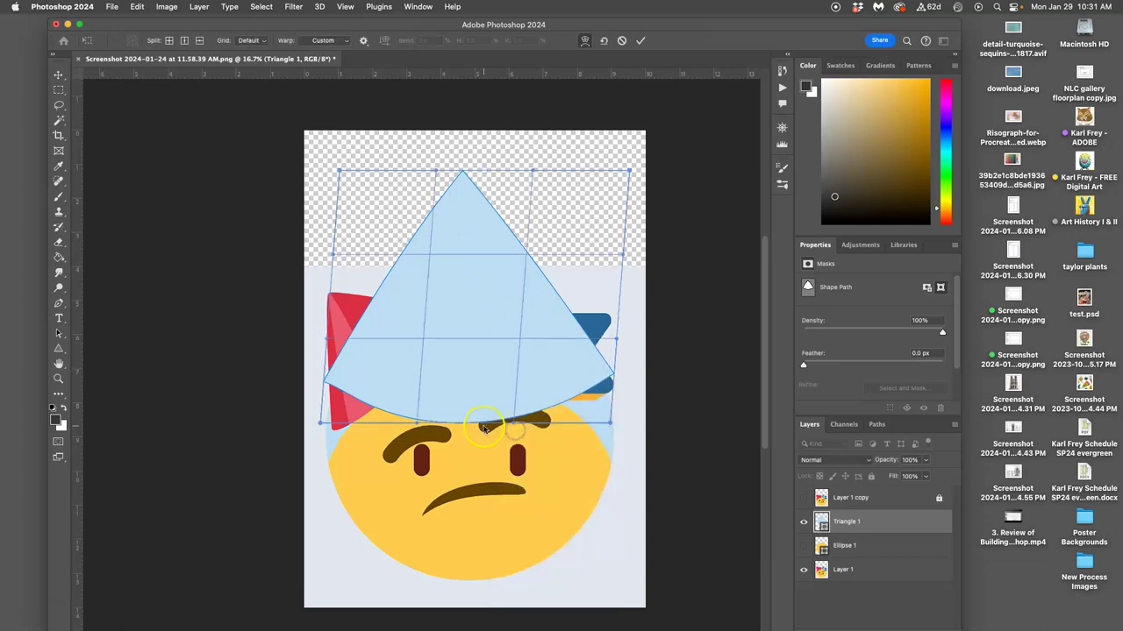
pyautogui.moveTo(468, 426); pyautogui.dragTo(468, 371)
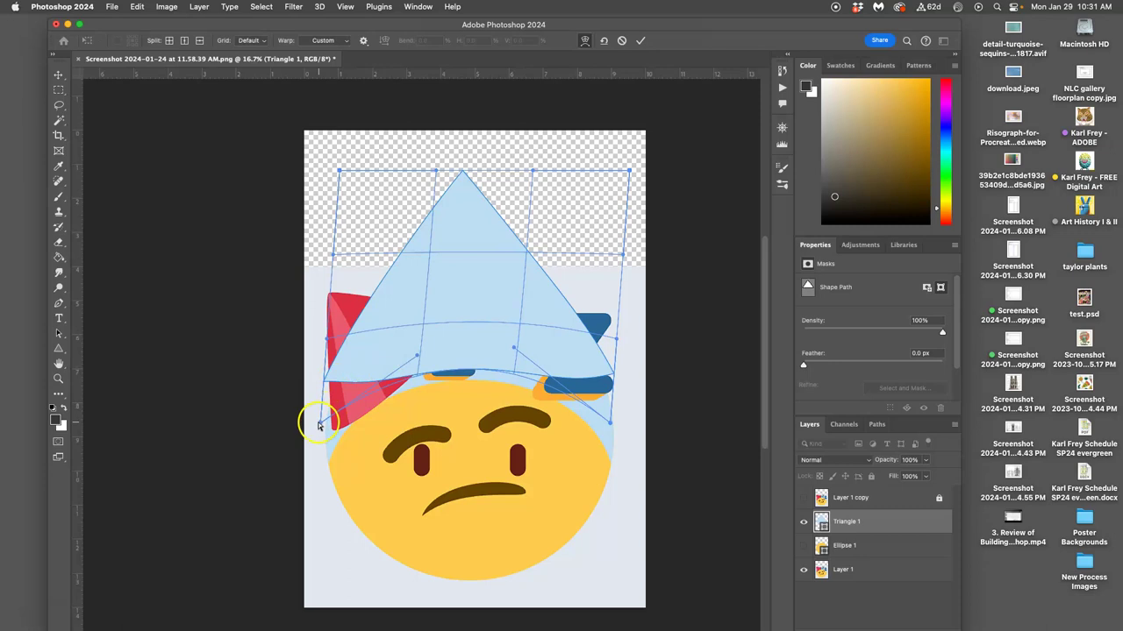
pyautogui.moveTo(318, 423); pyautogui.dragTo(328, 472)
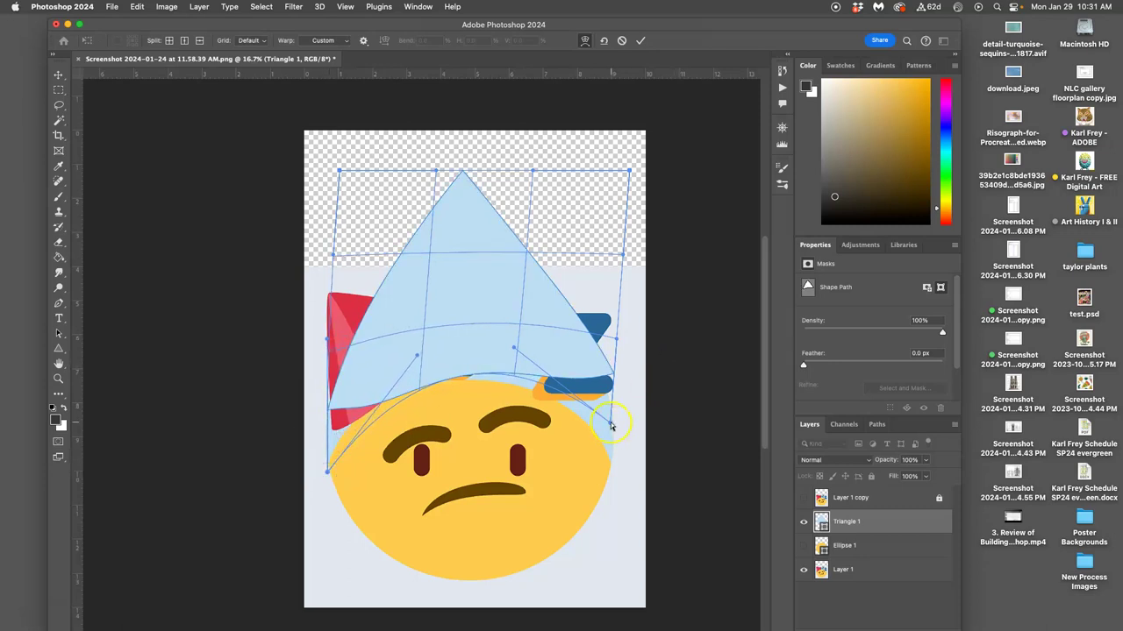
pyautogui.moveTo(611, 424); pyautogui.dragTo(600, 471)
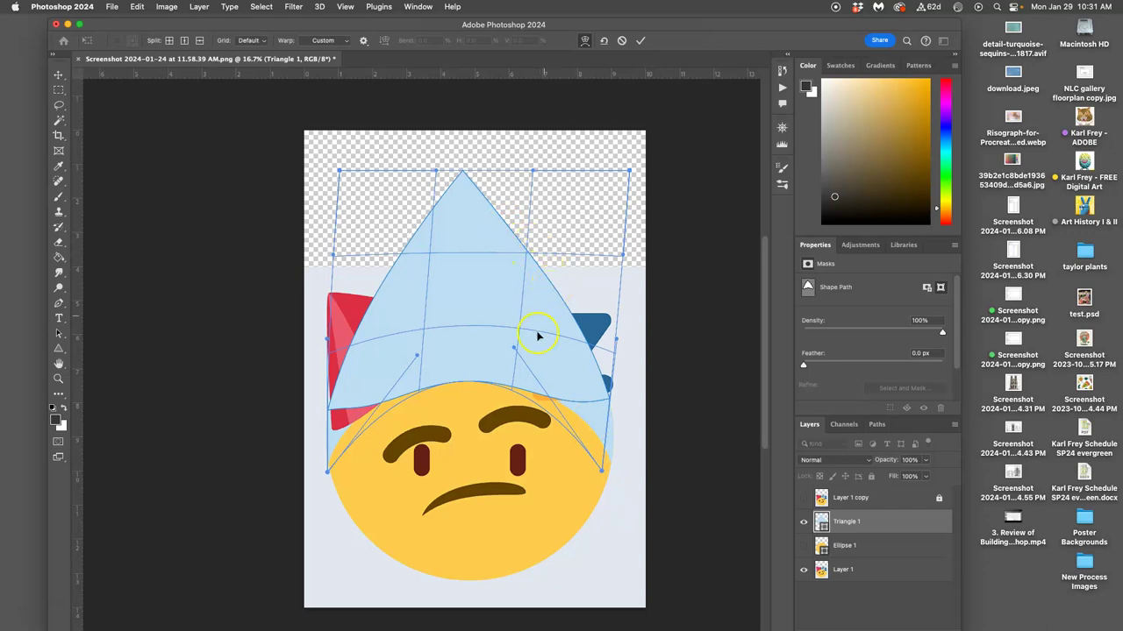
pyautogui.moveTo(512, 357); pyautogui.dragTo(515, 358)
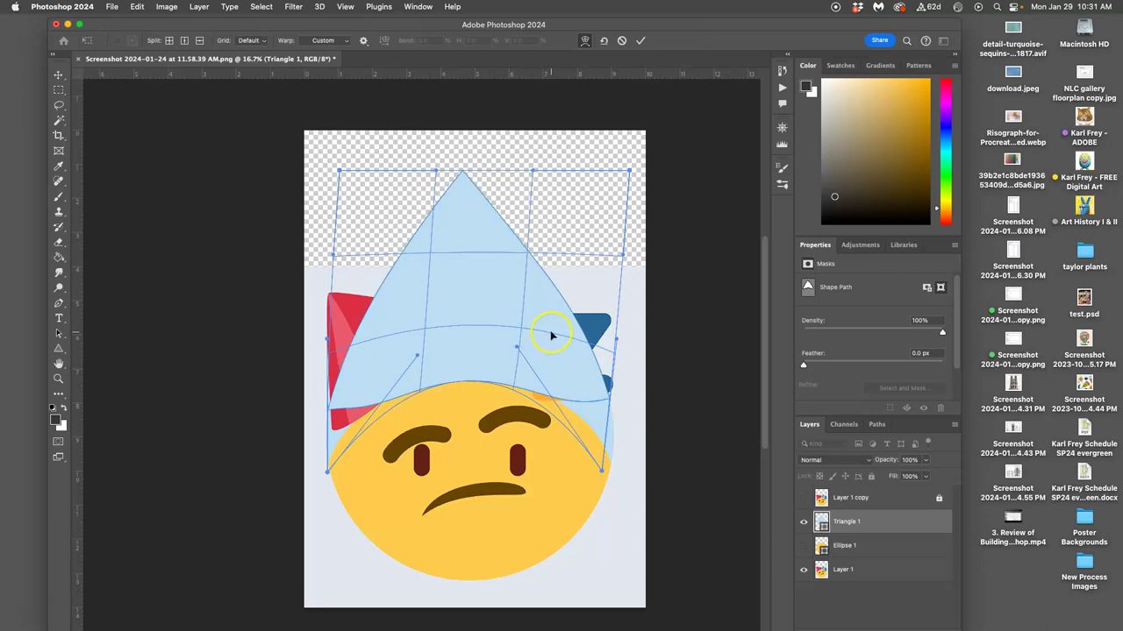
pyautogui.press('Return')
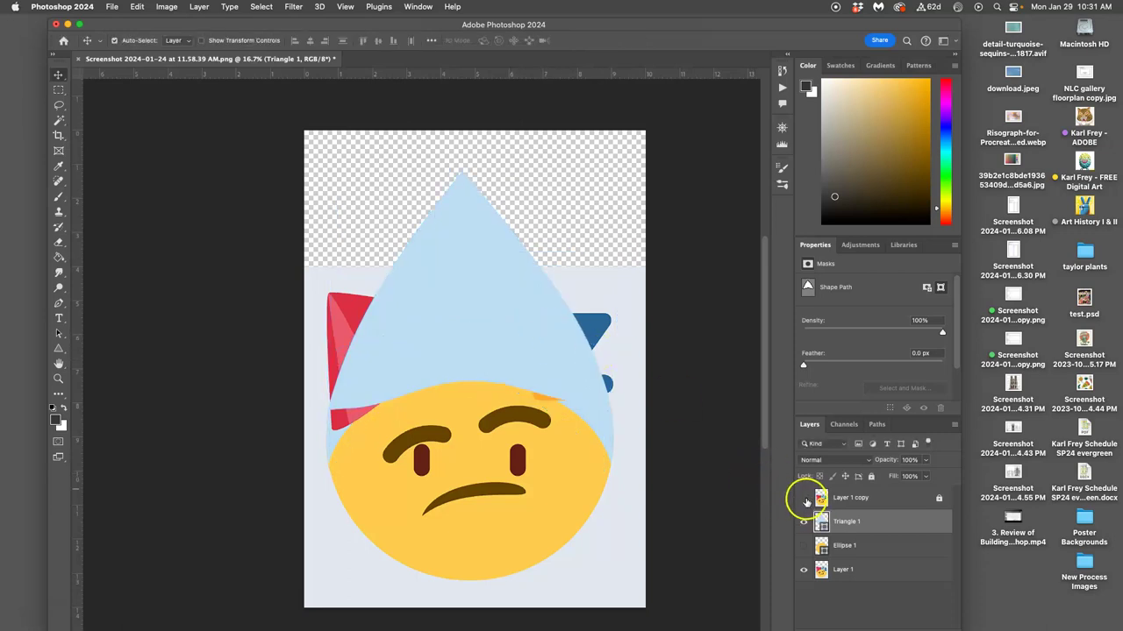
# Show the zzz reference and draw Triangle 2 centred over the Zs.
pyautogui.click(804, 499)
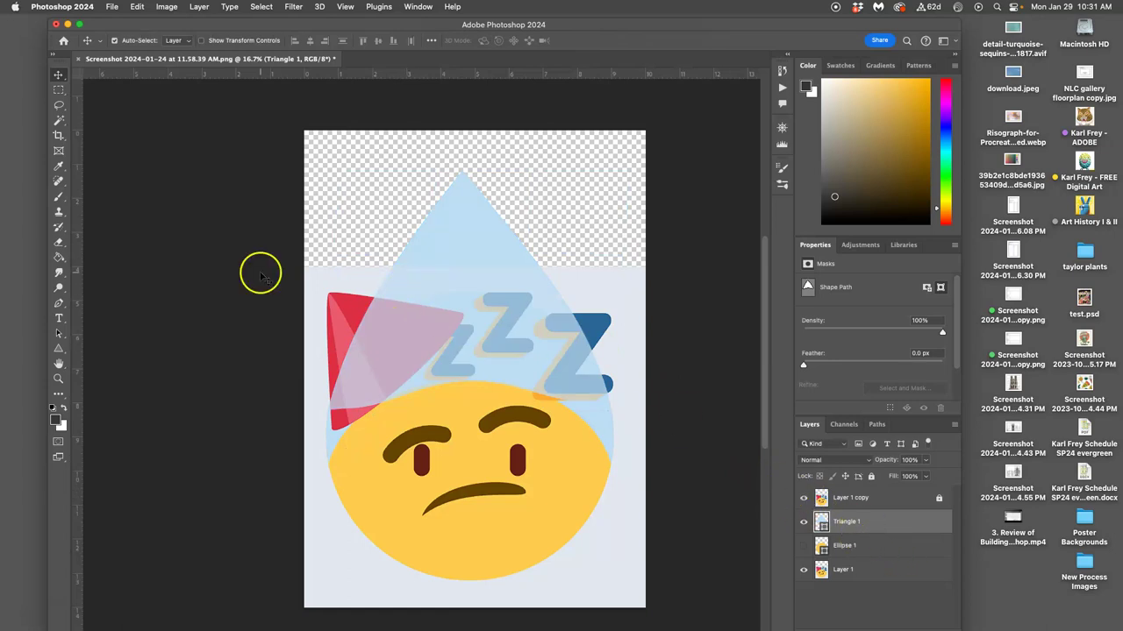
pyautogui.click(59, 348)
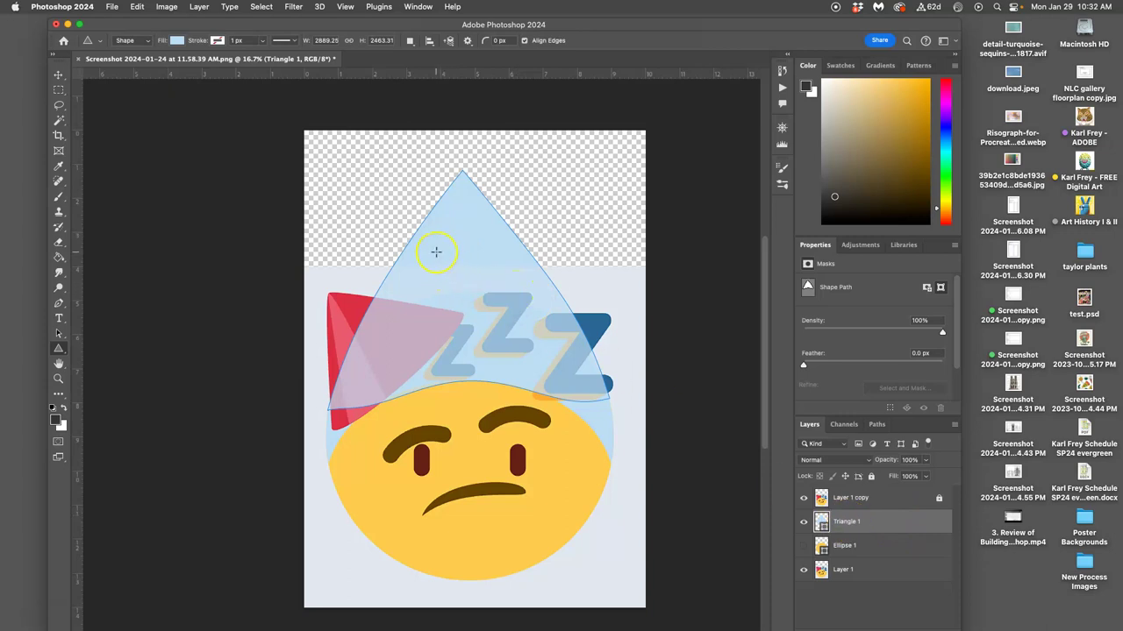
pyautogui.moveTo(435, 253); pyautogui.dragTo(587, 431)
pyautogui.click(521, 318)
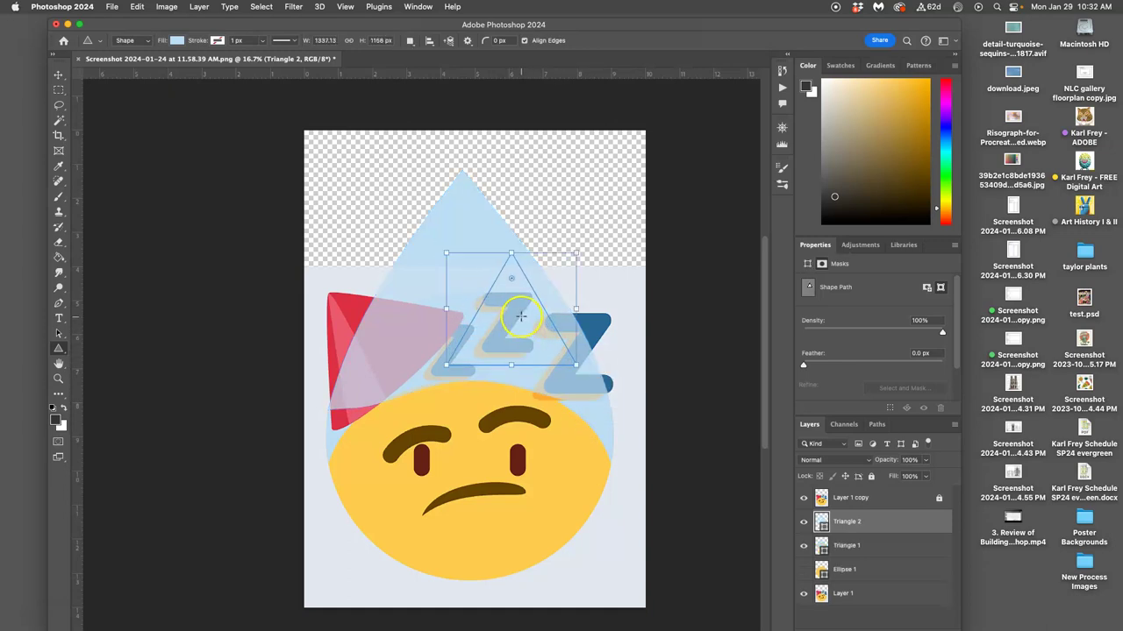
pyautogui.click(59, 75)
pyautogui.moveTo(511, 318); pyautogui.dragTo(471, 316)
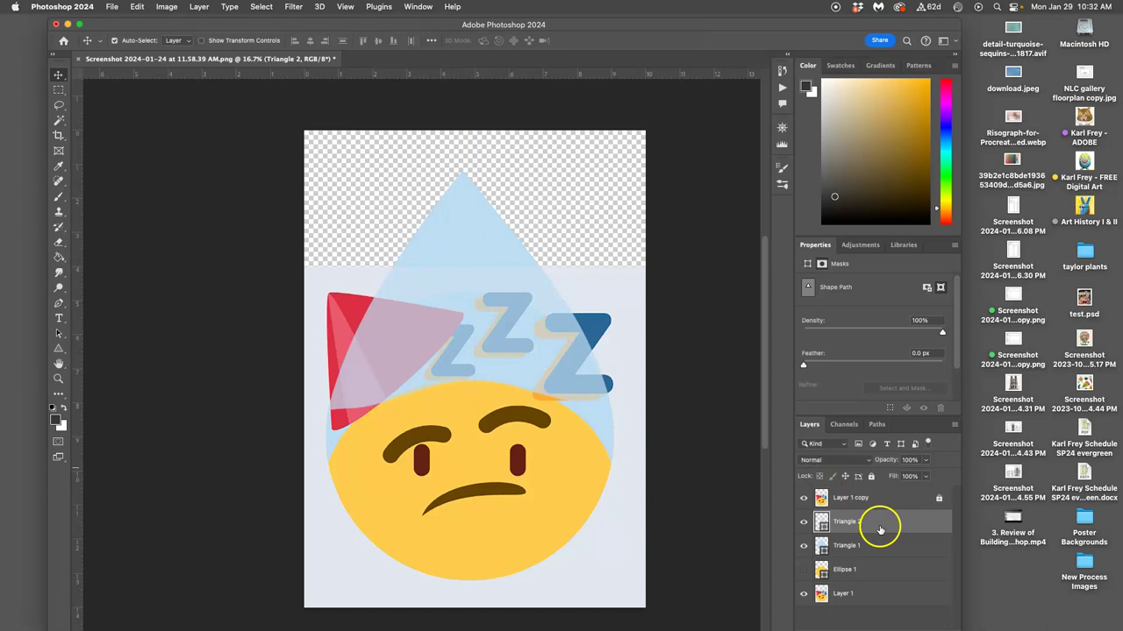
pyautogui.press('super+t')
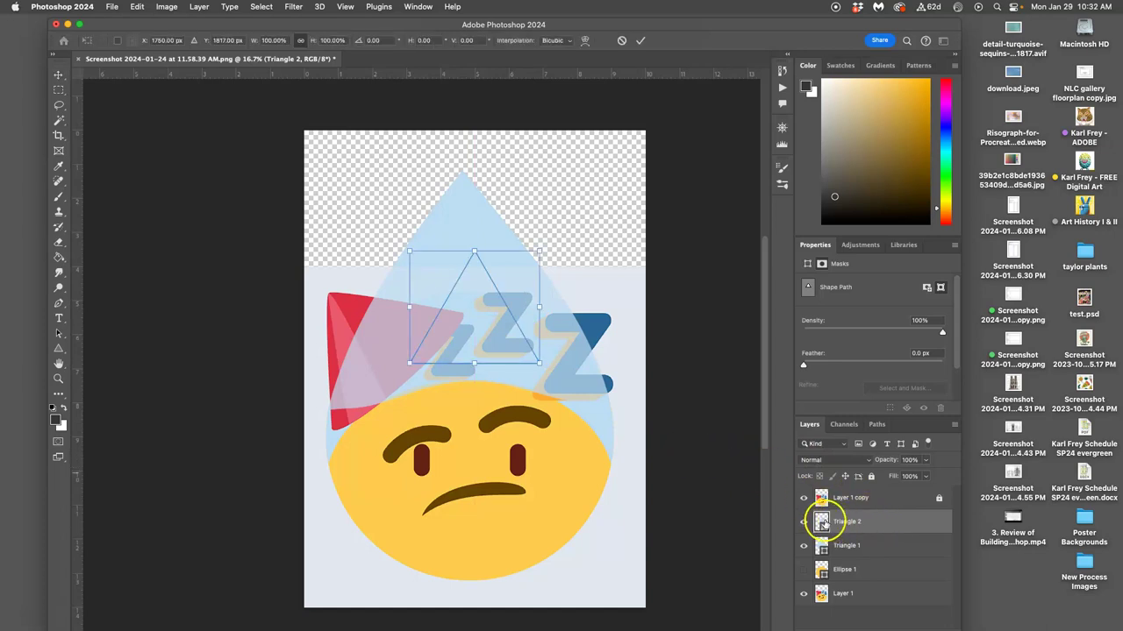
pyautogui.click(821, 521)
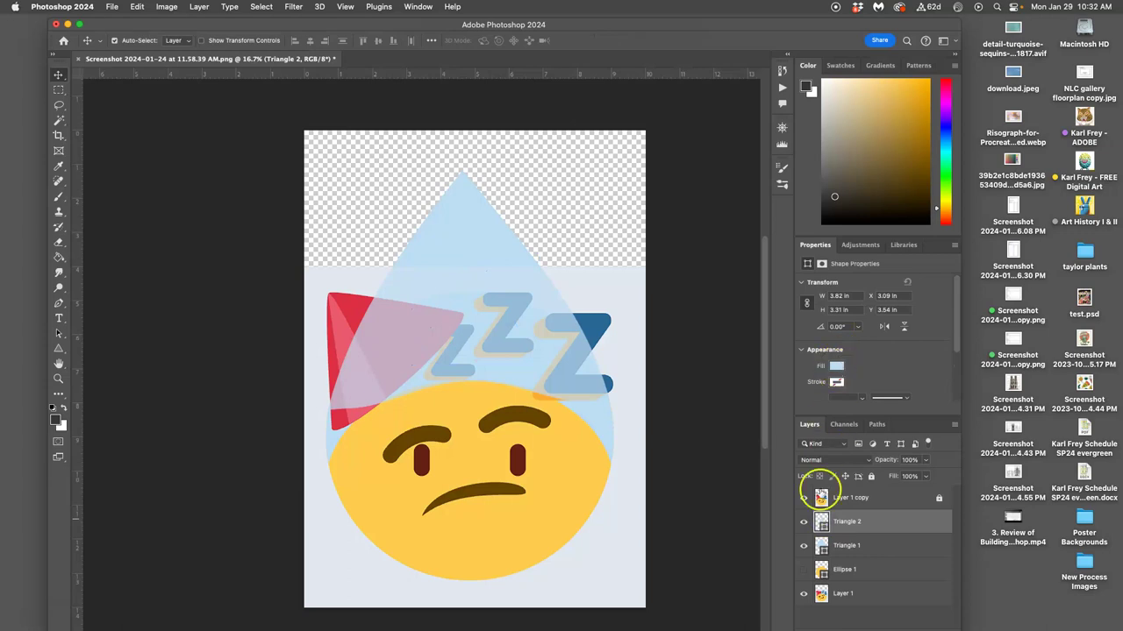
# Fill Triangle 2 with orange ffa22d.
pyautogui.doubleClick(822, 521)
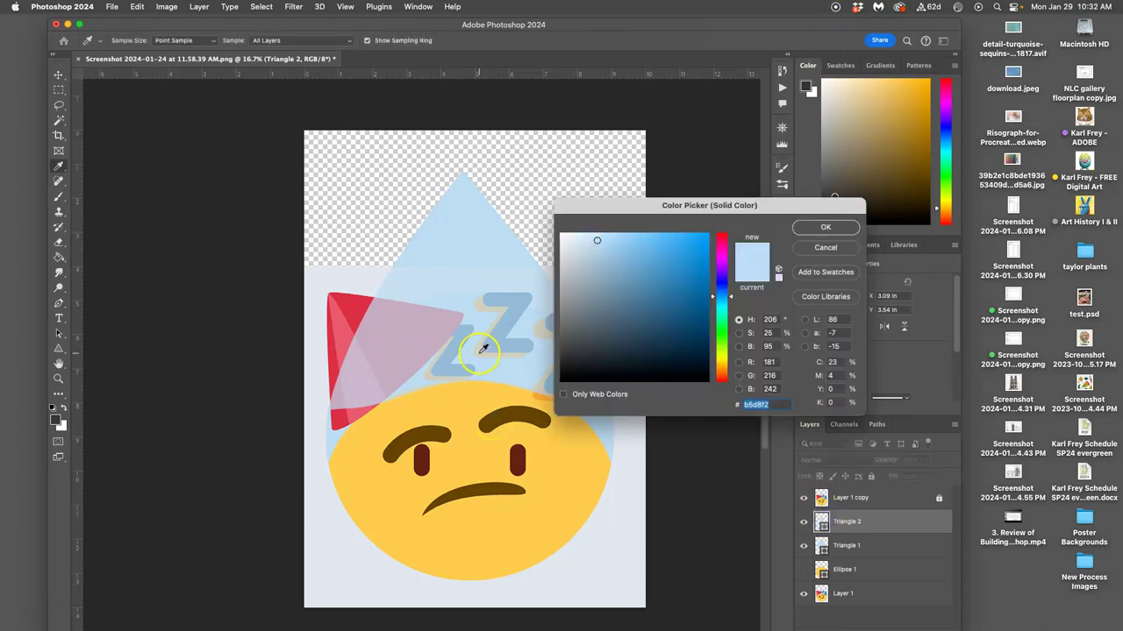
pyautogui.click(535, 395)
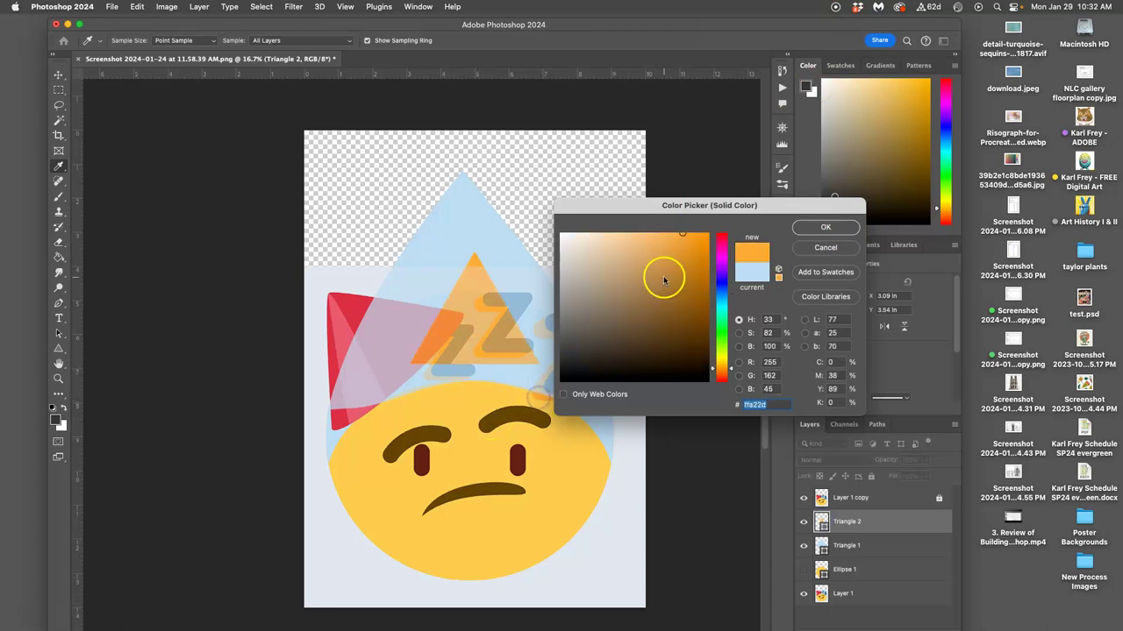
pyautogui.click(829, 227)
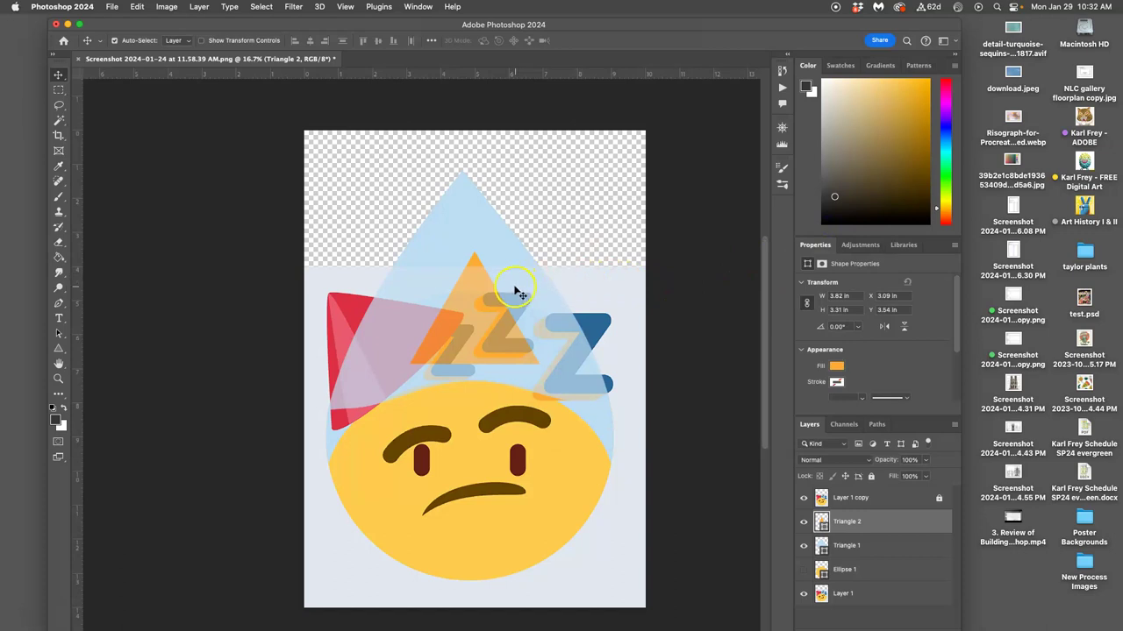
# Enlarge the orange triangle to about 168% and position it over the sketch's pointed top.
pyautogui.press('super+t')
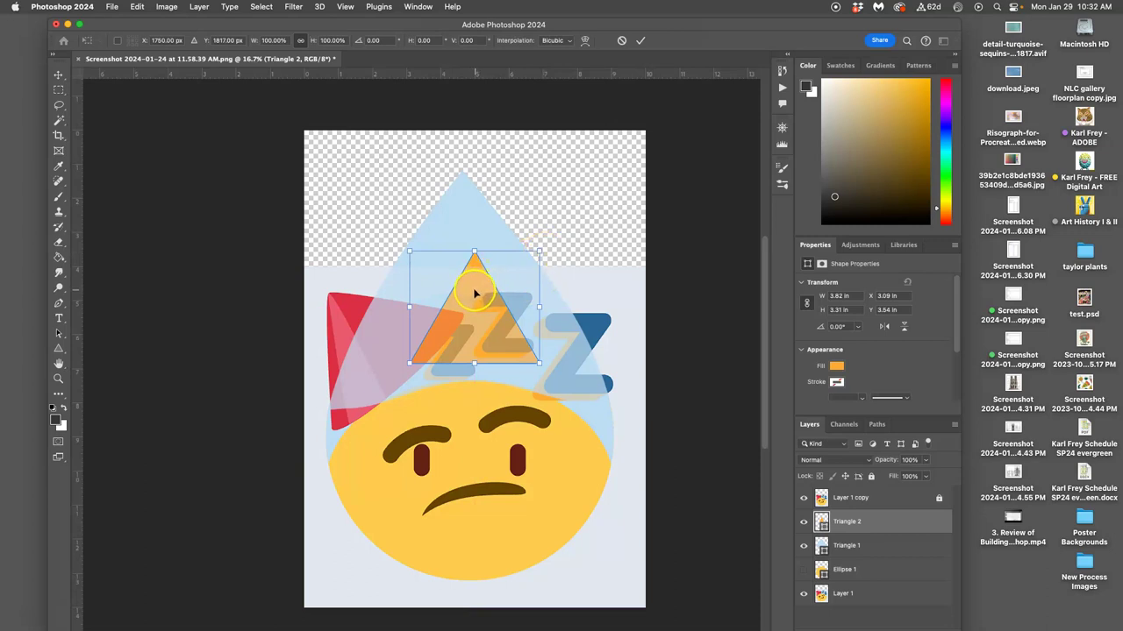
pyautogui.moveTo(474, 294); pyautogui.dragTo(467, 299)
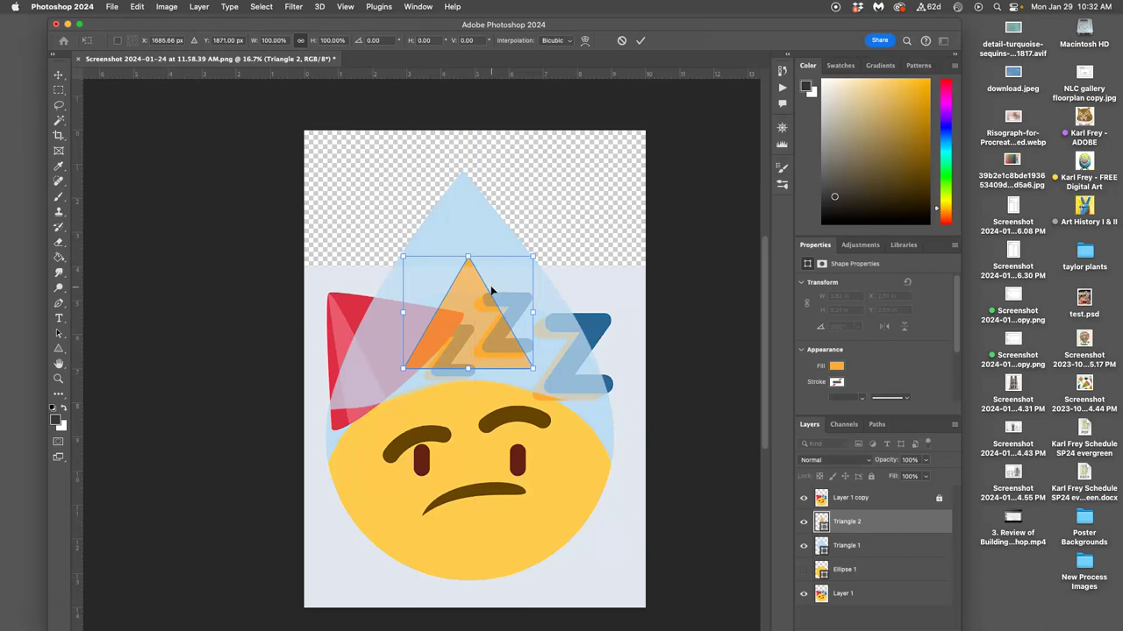
pyautogui.moveTo(533, 255); pyautogui.dragTo(617, 192)
pyautogui.moveTo(375, 344); pyautogui.dragTo(377, 345)
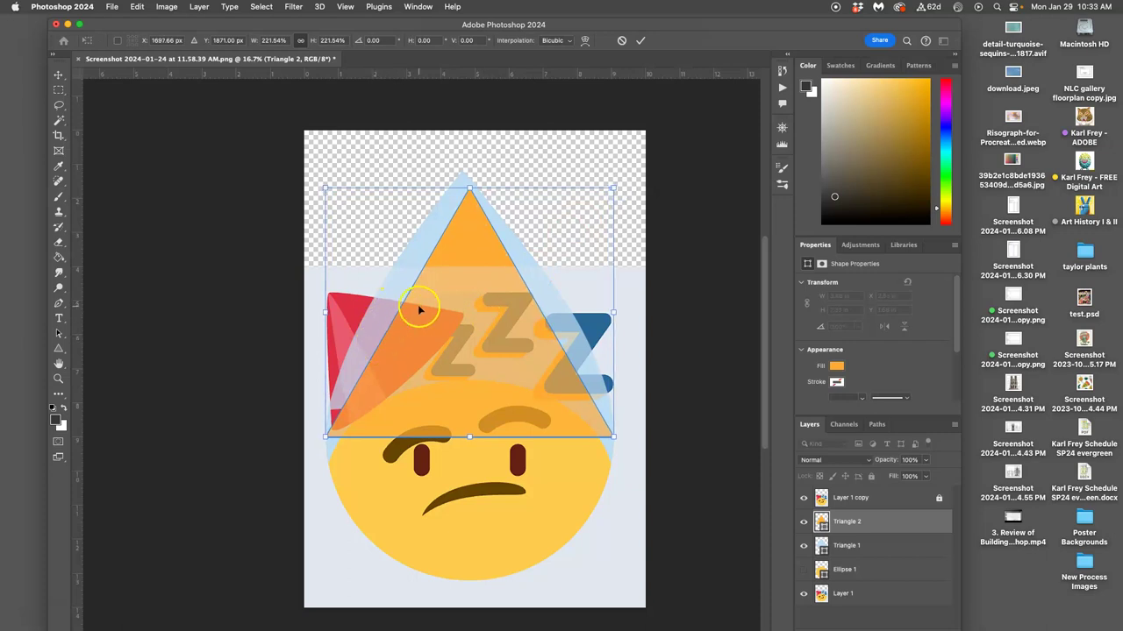
pyautogui.press('Return')
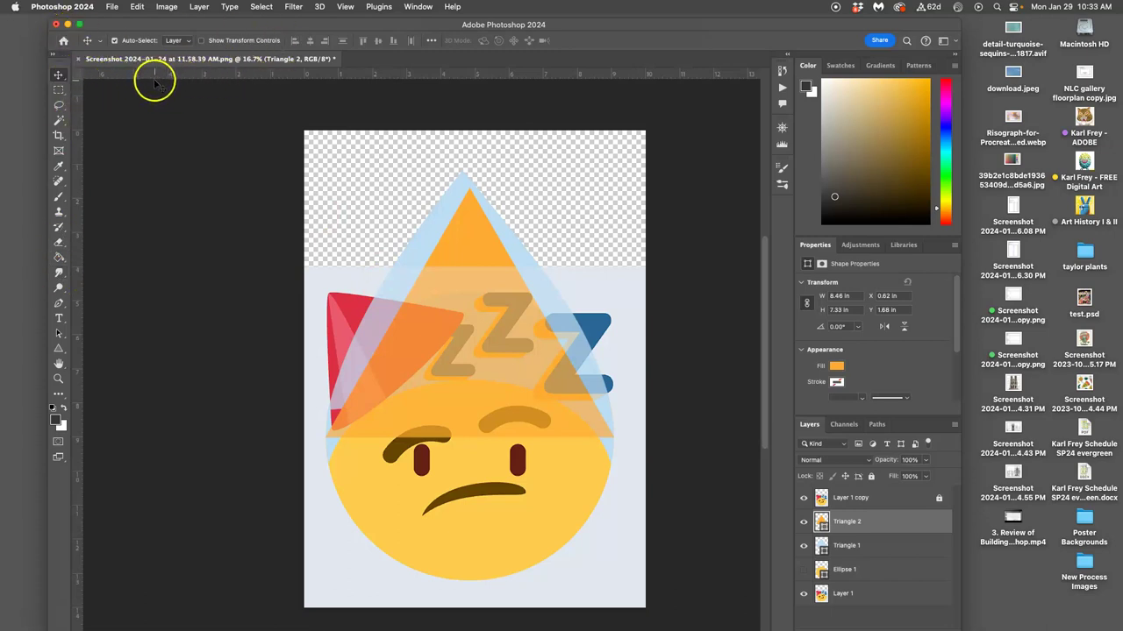
# Add a vertical centre guide and distort the light blue triangle's apex onto it.
pyautogui.hscroll(3, 155, 82)
pyautogui.scroll(-1, 155, 81)
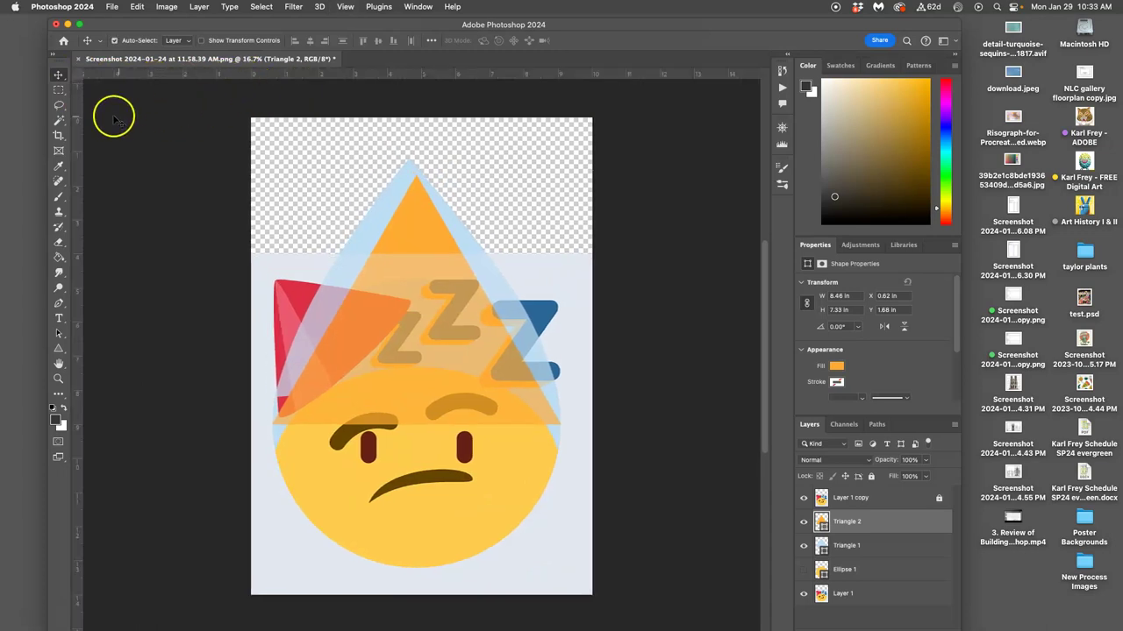
pyautogui.moveTo(76, 107); pyautogui.dragTo(416, 144)
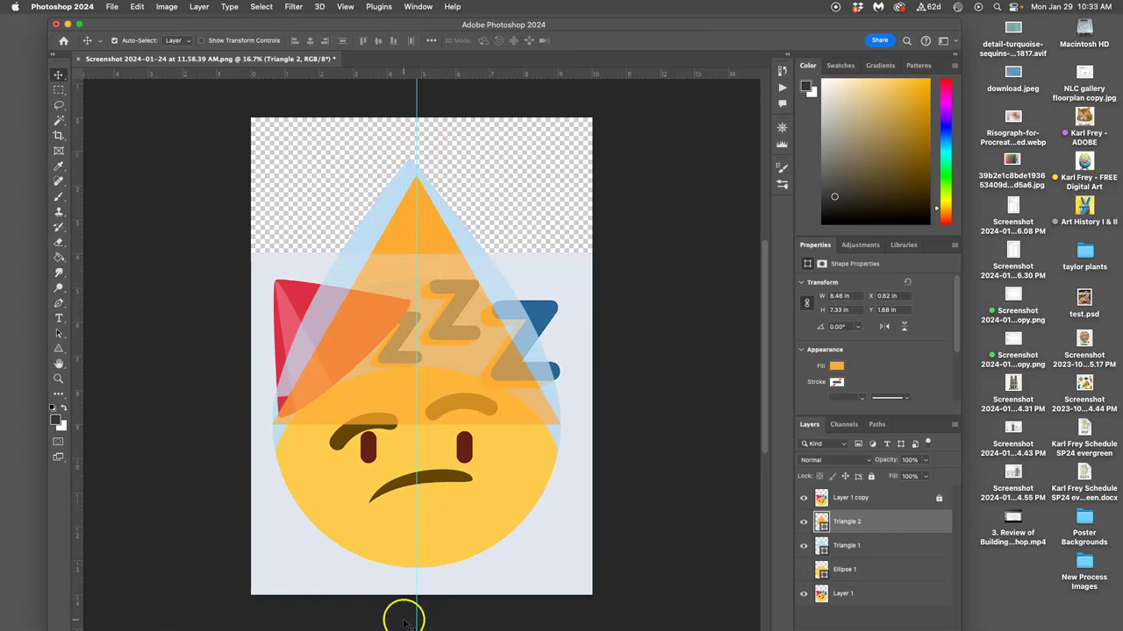
pyautogui.click(403, 174)
pyautogui.press('super+t')
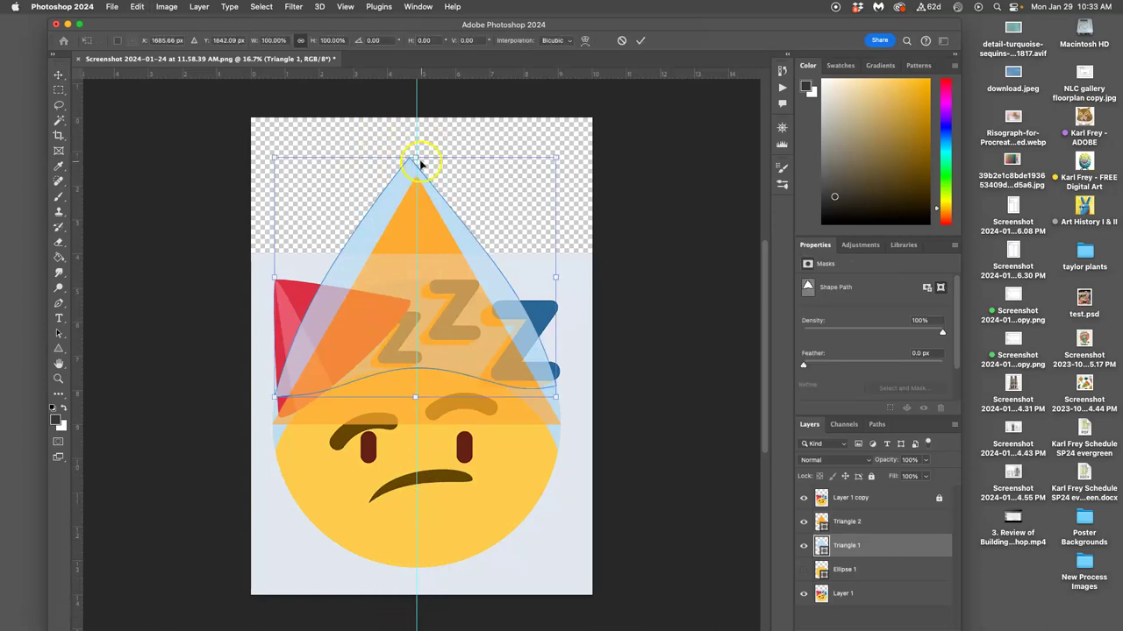
pyautogui.rightClick(478, 171)
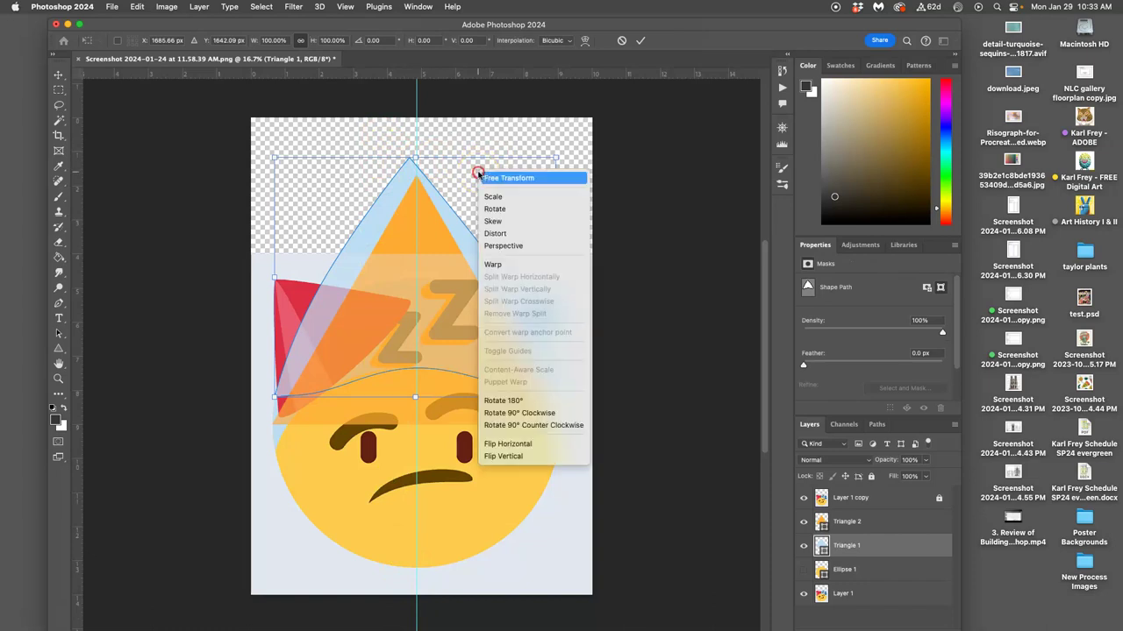
pyautogui.click(501, 235)
pyautogui.moveTo(418, 157); pyautogui.dragTo(421, 159)
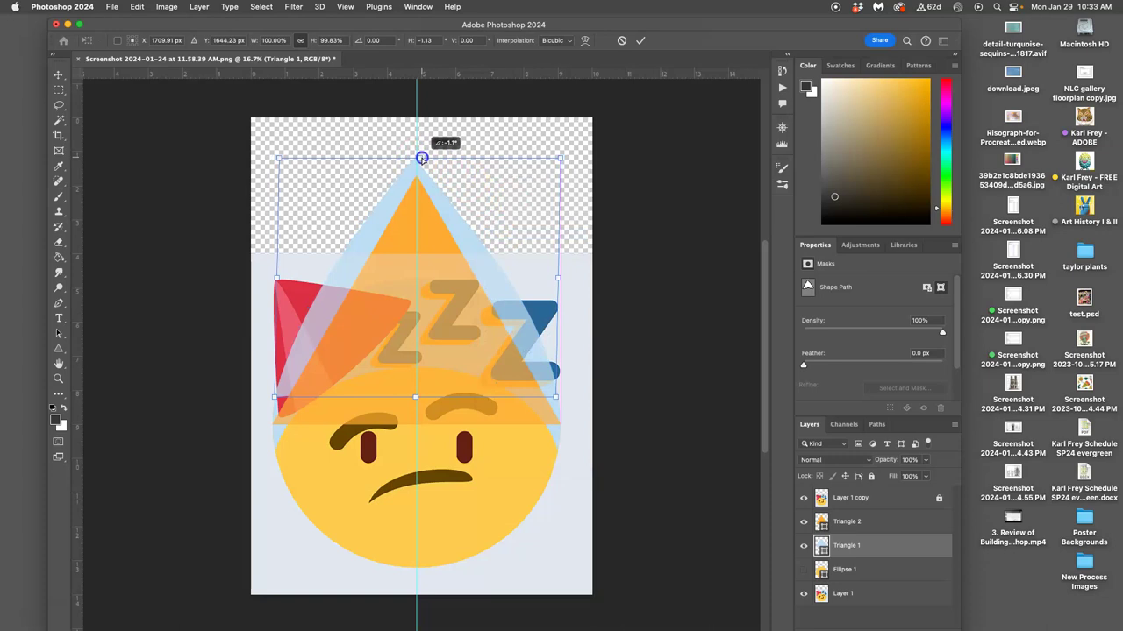
pyautogui.moveTo(421, 158); pyautogui.dragTo(423, 160)
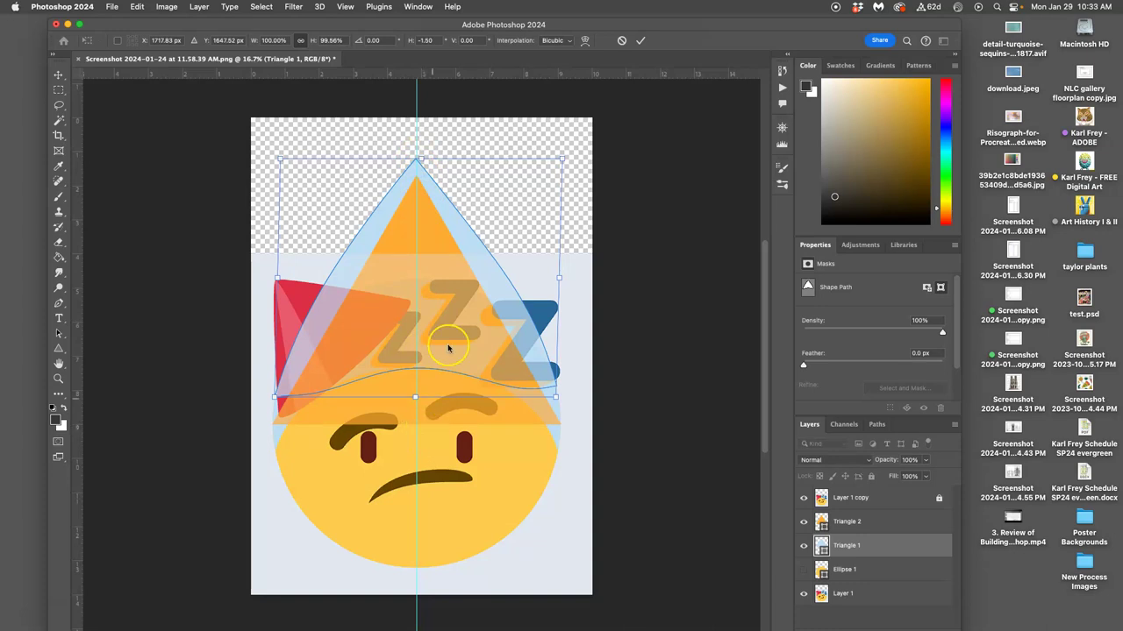
# Add a horizontal guide at the base and warp the triangle's bottom edge into a curve.
pyautogui.moveTo(445, 73); pyautogui.dragTo(440, 399)
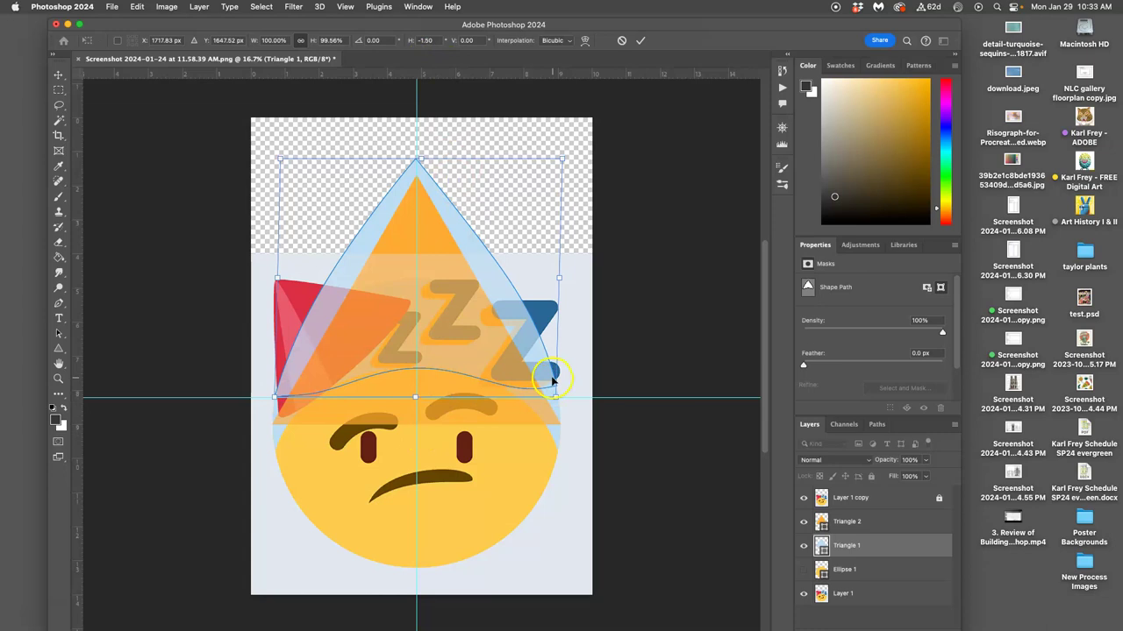
pyautogui.rightClick(539, 379)
pyautogui.click(556, 427)
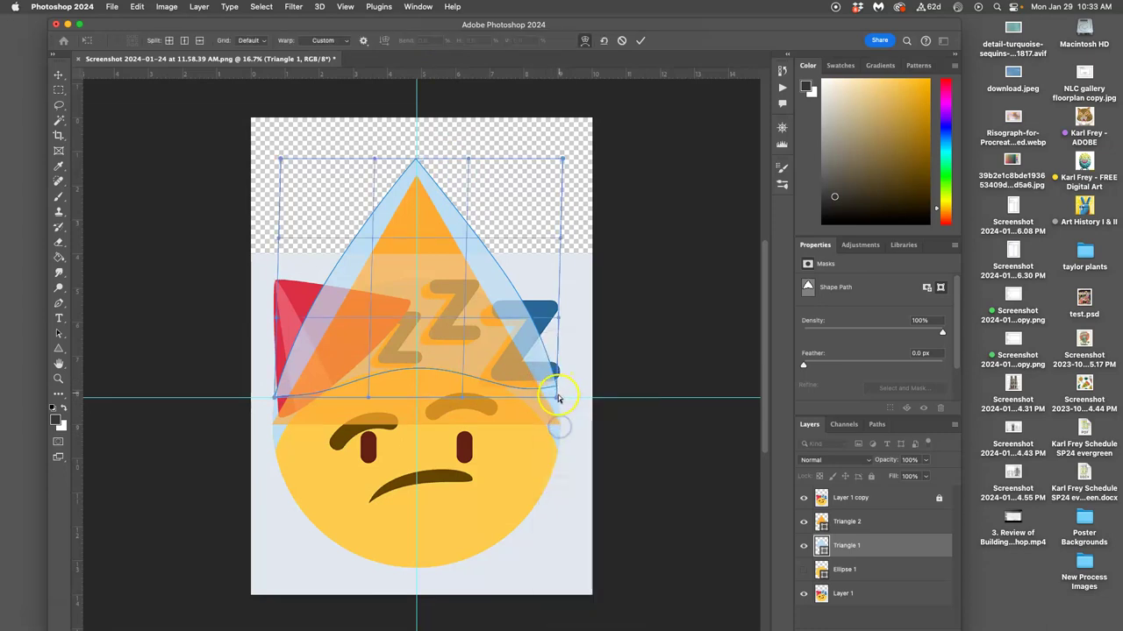
pyautogui.moveTo(554, 395); pyautogui.dragTo(556, 400)
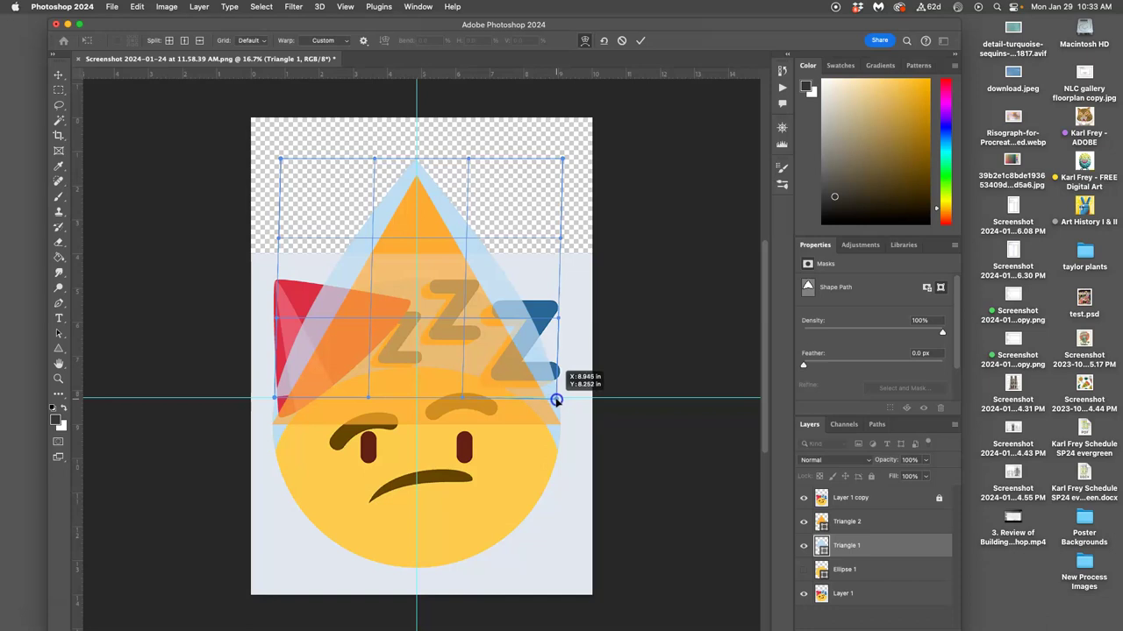
pyautogui.moveTo(556, 400)
pyautogui.mouseDown()
pyautogui.moveTo(558, 410)
pyautogui.moveTo(605, 398)
pyautogui.mouseUp()
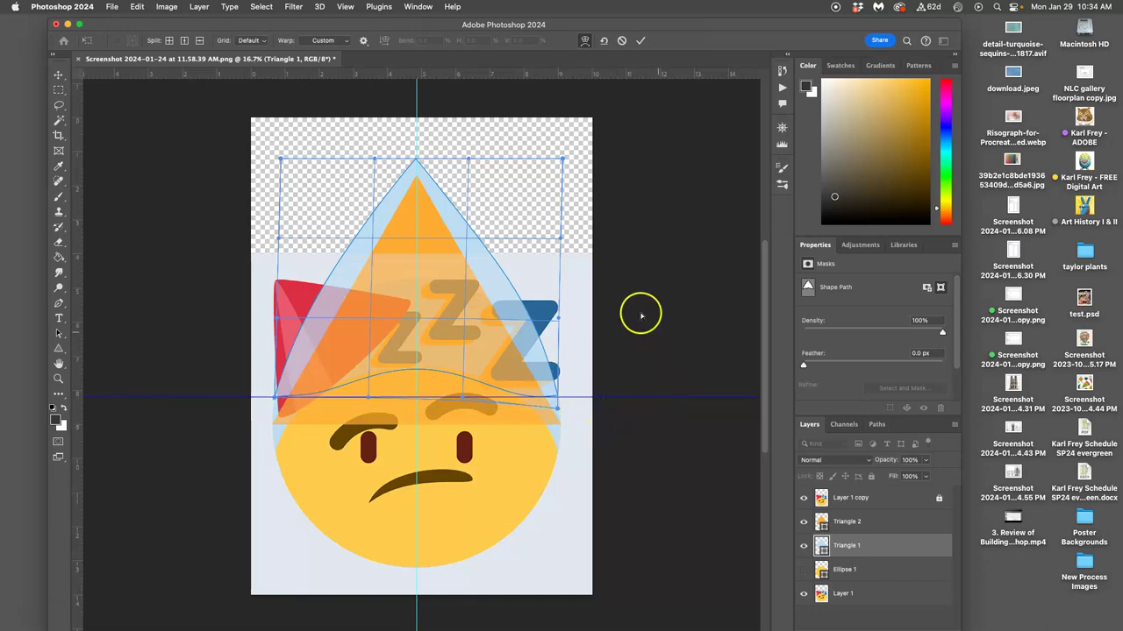
pyautogui.press('Return')
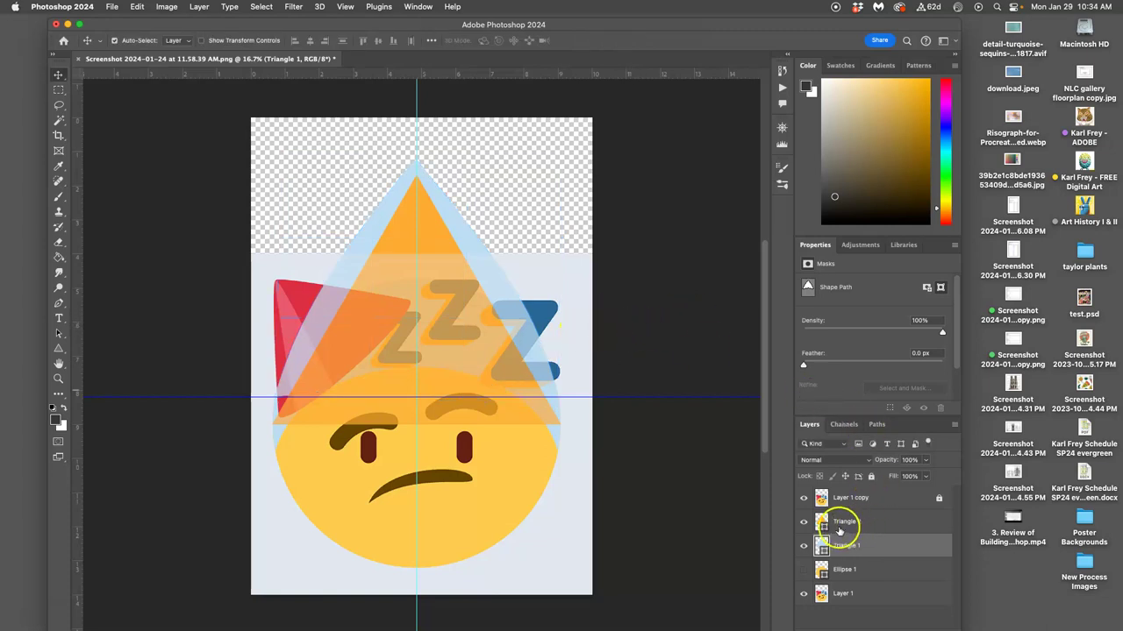
# Hide Layer 1 copy and Layer 1, and show the yellow Ellipse 1.
pyautogui.click(803, 497)
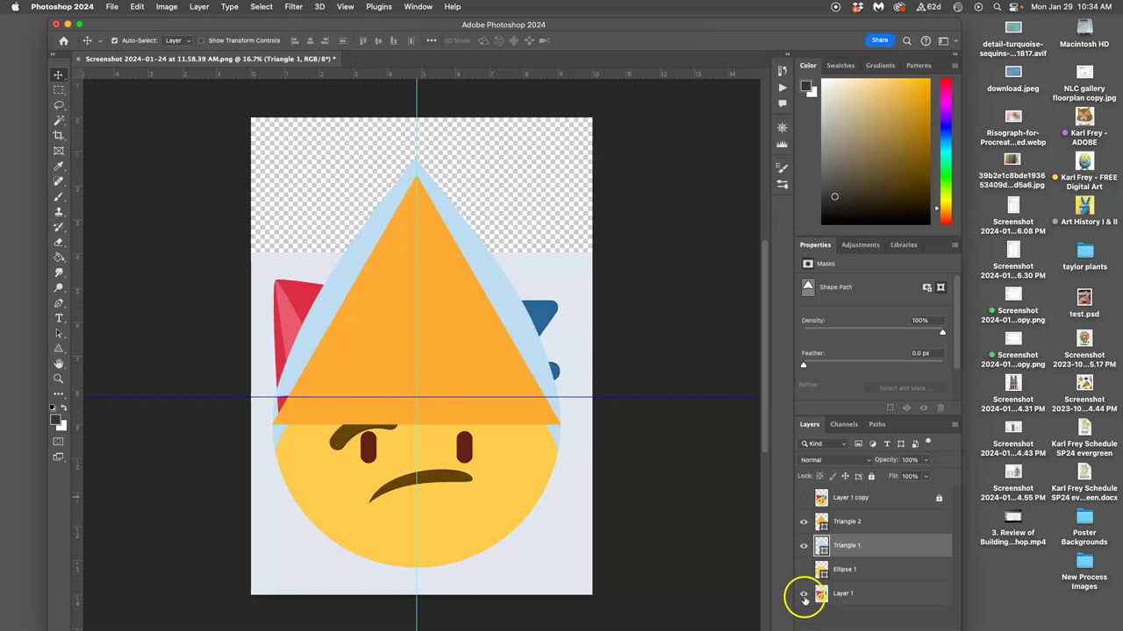
pyautogui.click(803, 594)
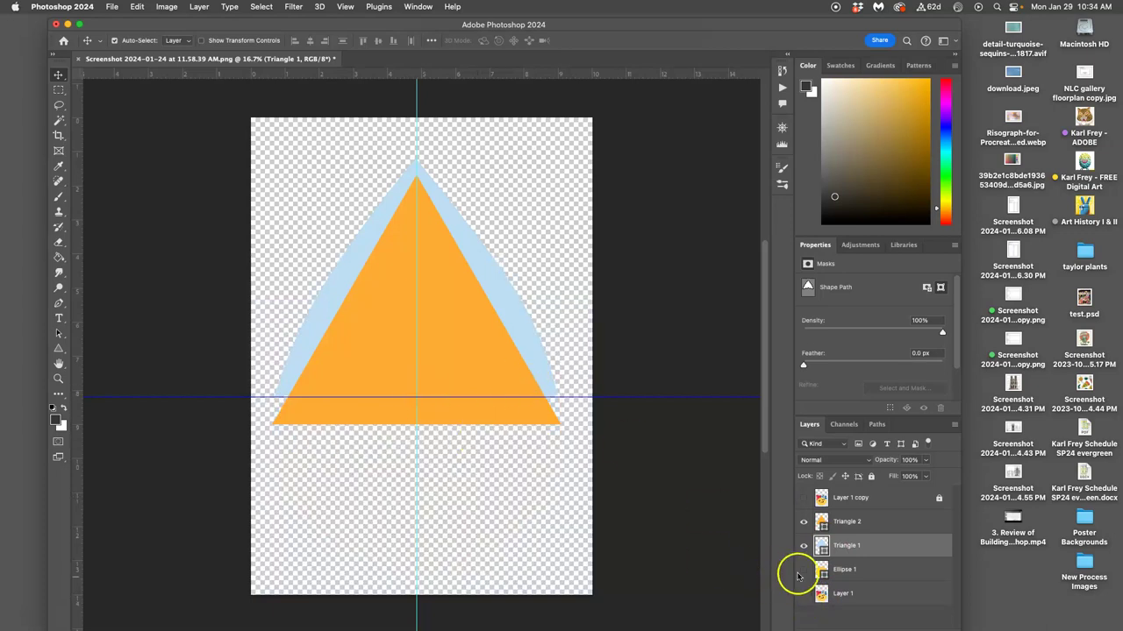
pyautogui.click(804, 569)
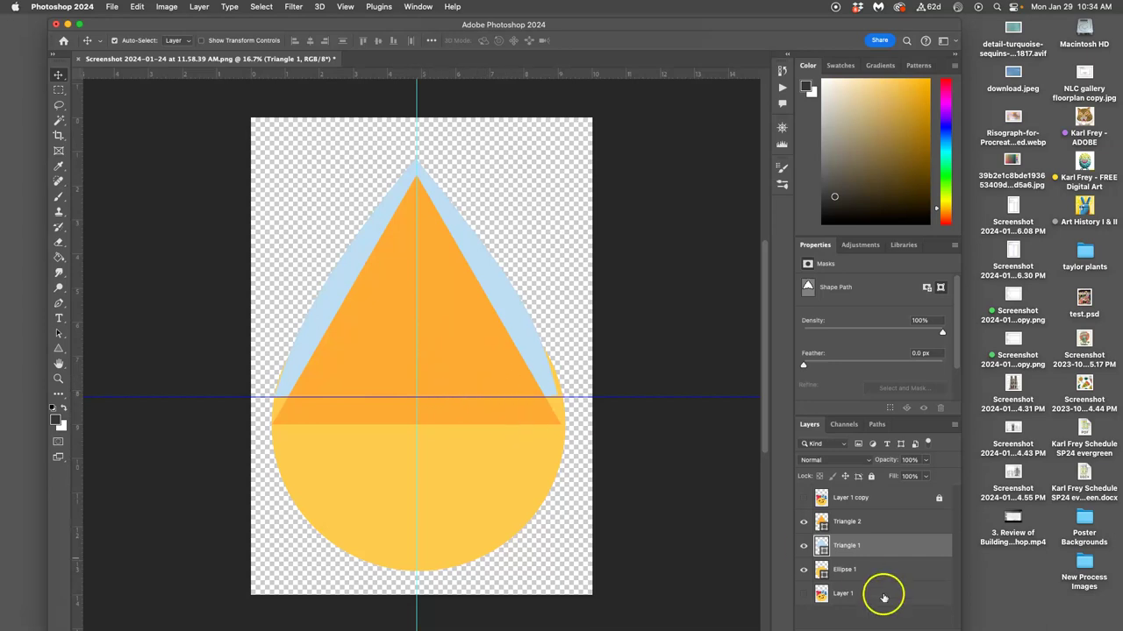
# Narrow the yellow Ellipse 1 to about 97% width with Free Transform.
pyautogui.click(858, 571)
pyautogui.hotkey('ctrl', 't')
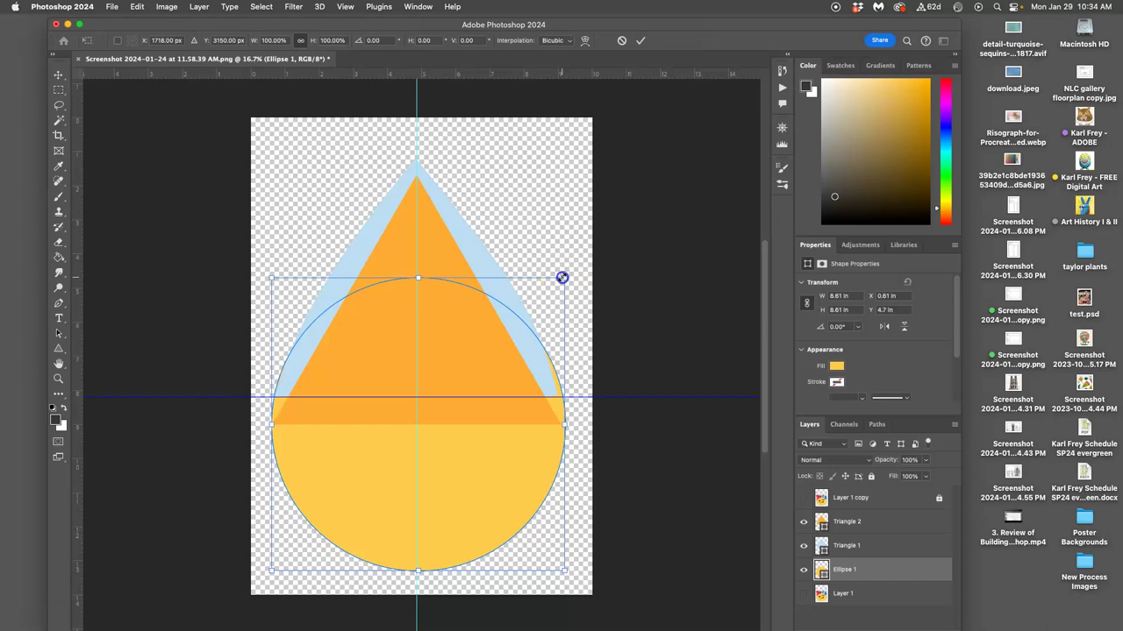
pyautogui.moveTo(560, 279); pyautogui.dragTo(559, 280)
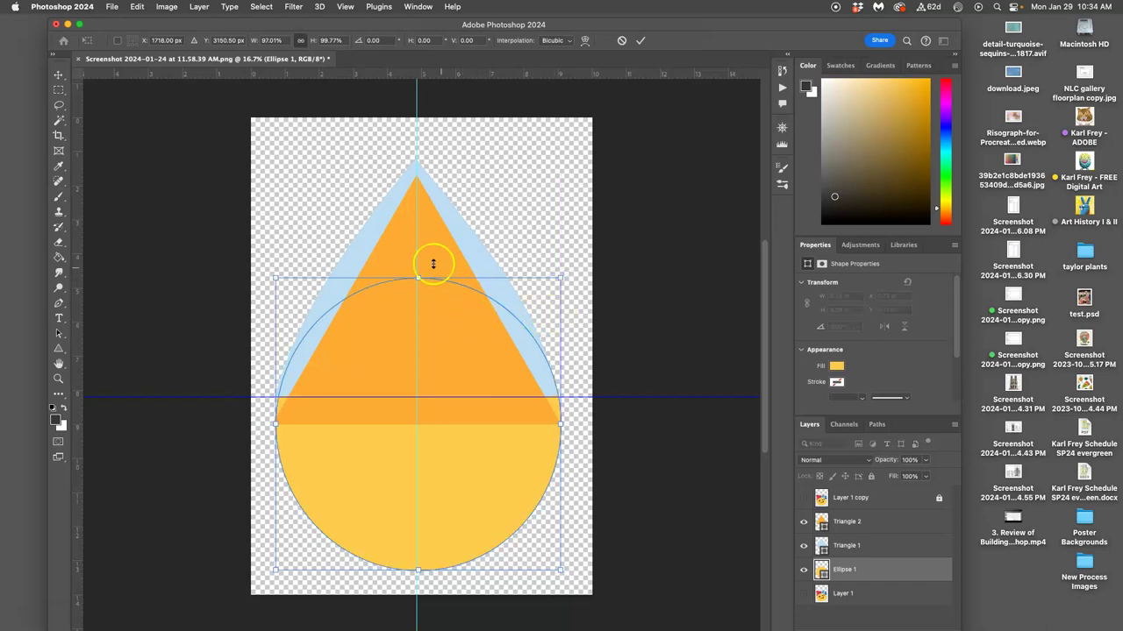
# Apply the narrowed circle, then warp the blue cap's bottom corners onto the circle's sides.
pyautogui.click(58, 74)
pyautogui.click(342, 277)
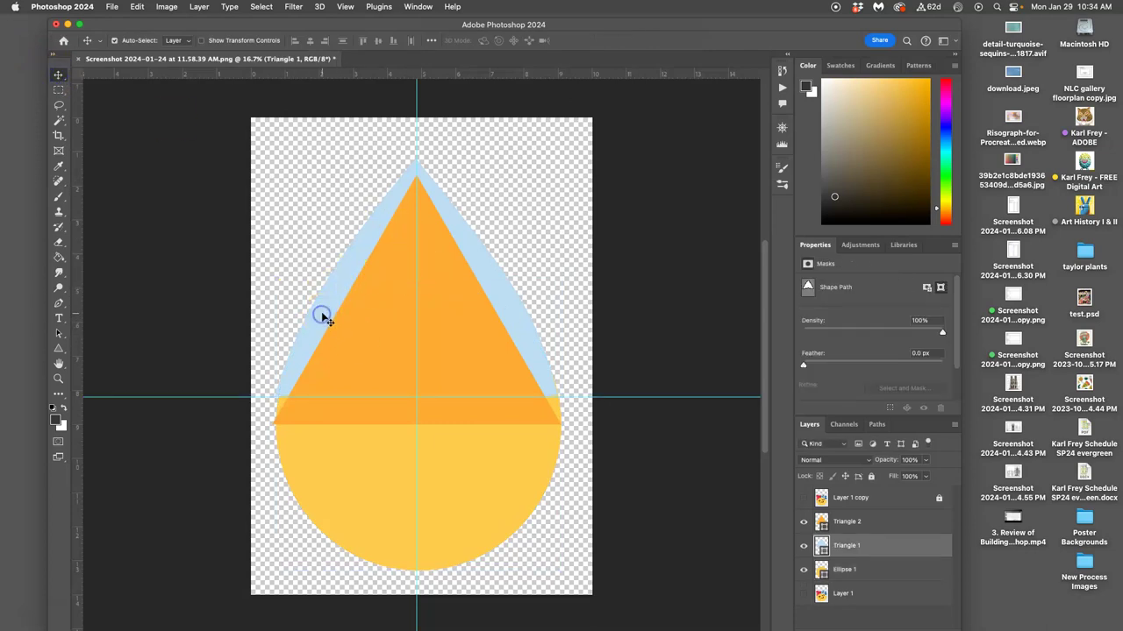
pyautogui.rightClick(324, 317)
pyautogui.click(326, 306)
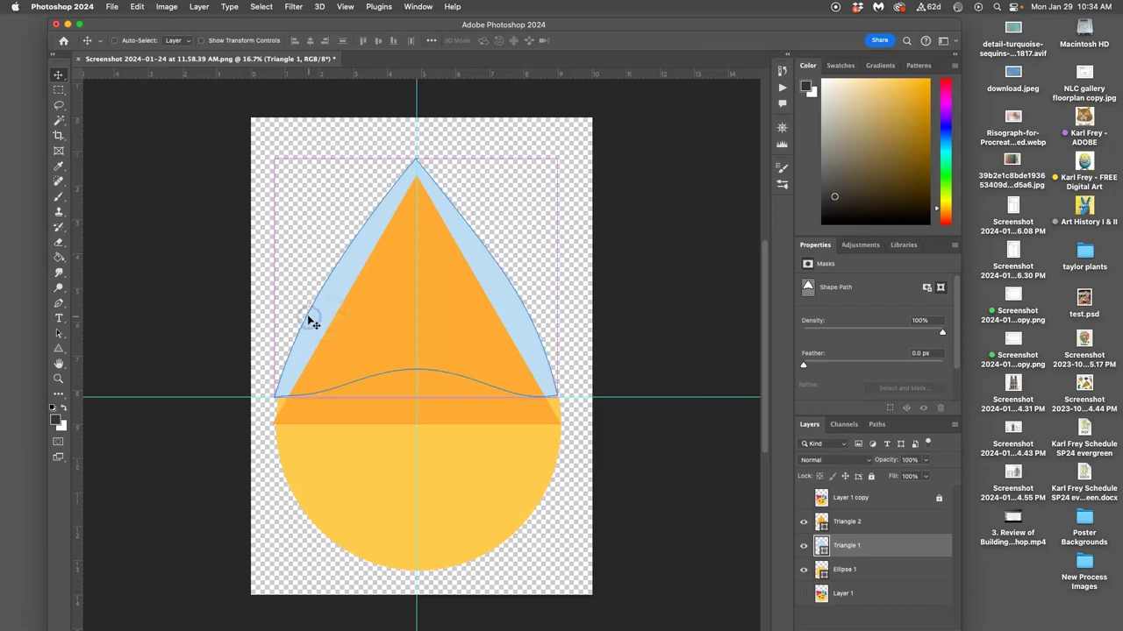
pyautogui.press('super+t')
pyautogui.rightClick(313, 320)
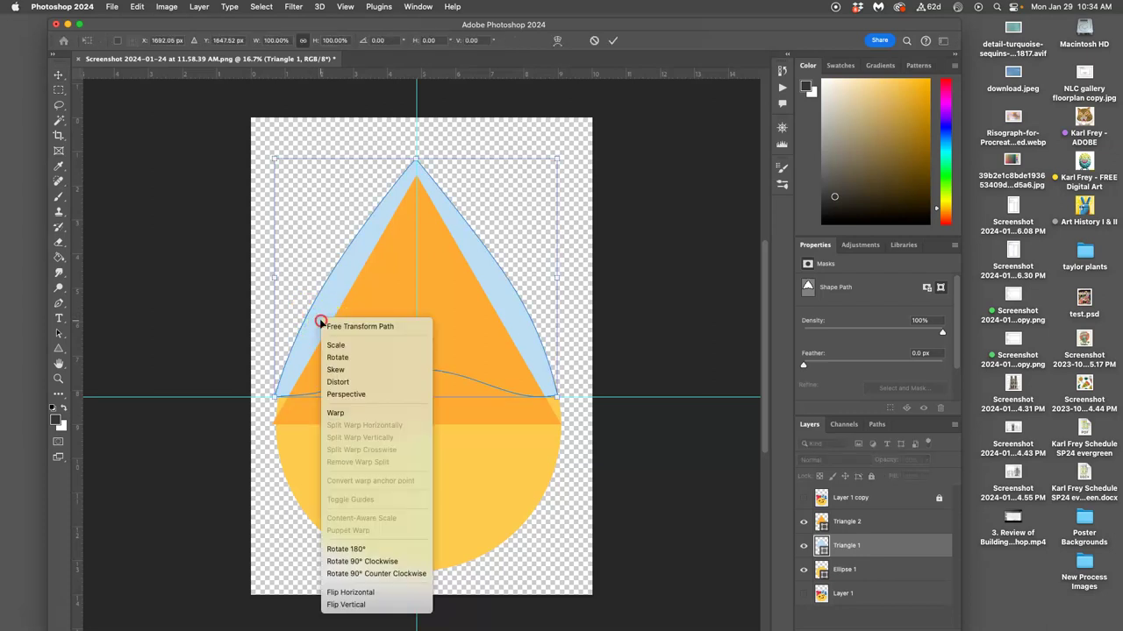
pyautogui.click(360, 416)
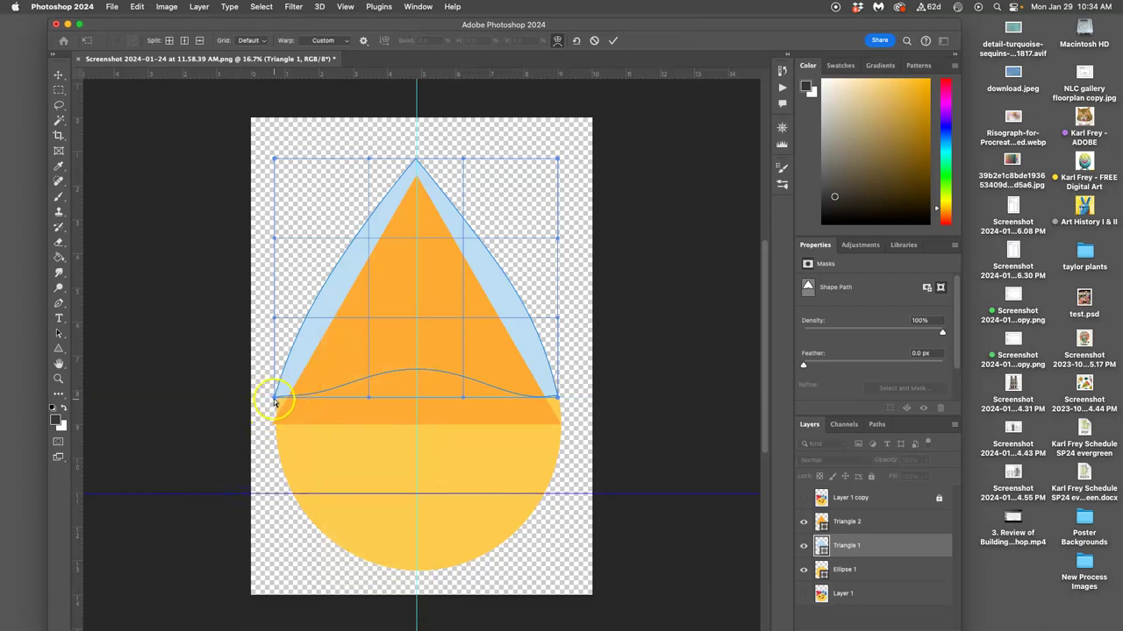
pyautogui.moveTo(275, 401); pyautogui.dragTo(277, 402)
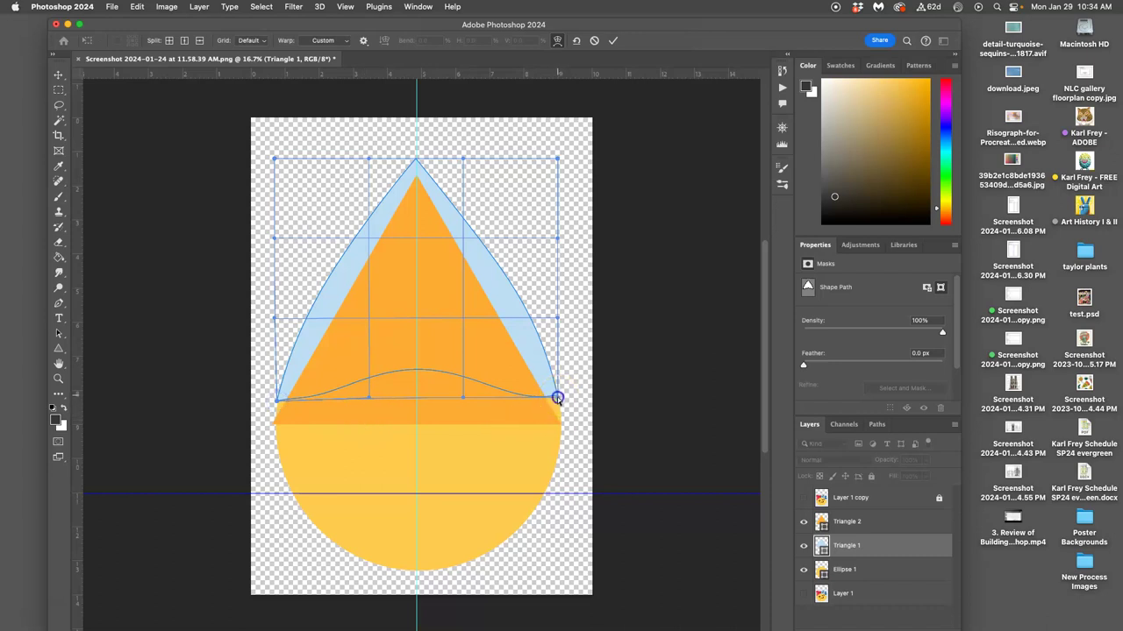
pyautogui.moveTo(557, 398); pyautogui.dragTo(560, 404)
pyautogui.press('Return')
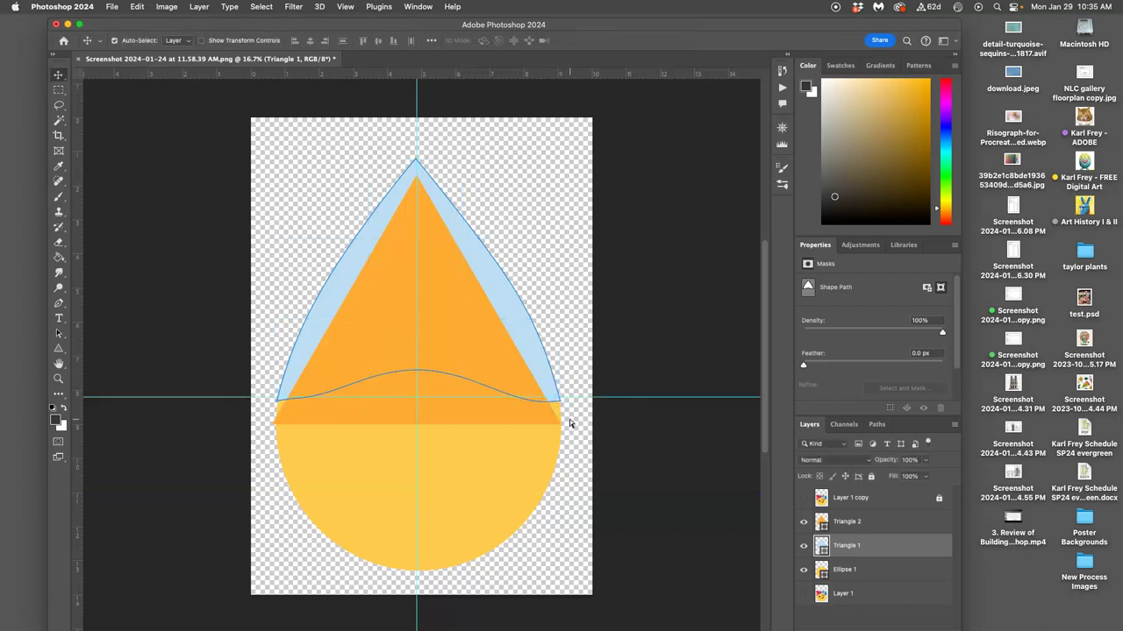
# Create an empty Layer 2 above Layer 1, then move and enlarge the Photoshop window.
pyautogui.click(58, 105)
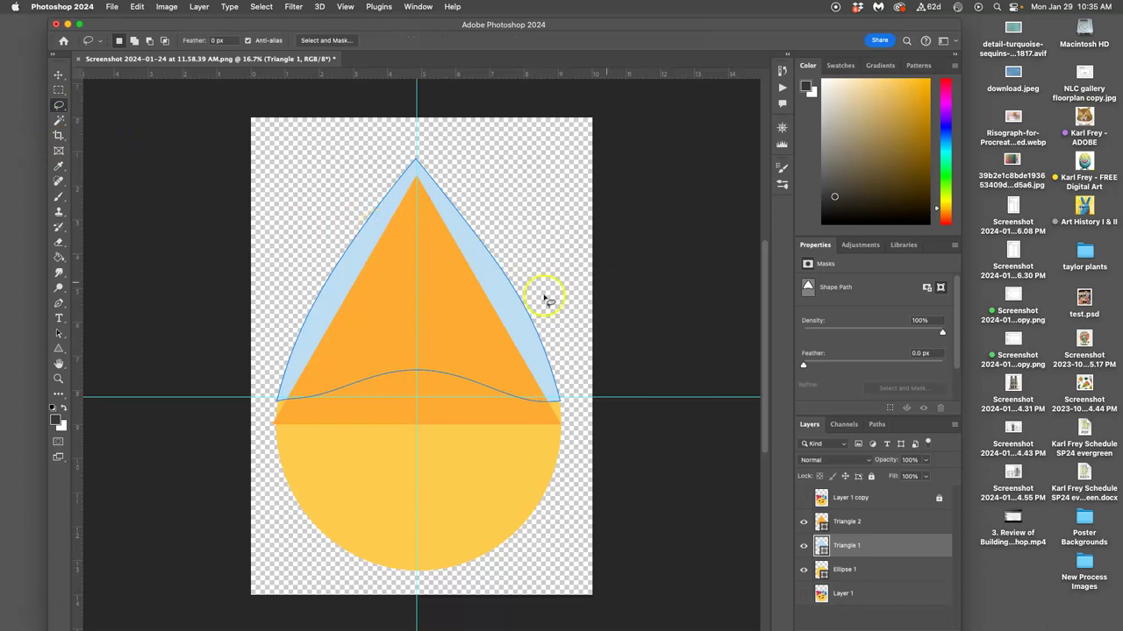
pyautogui.click(867, 595)
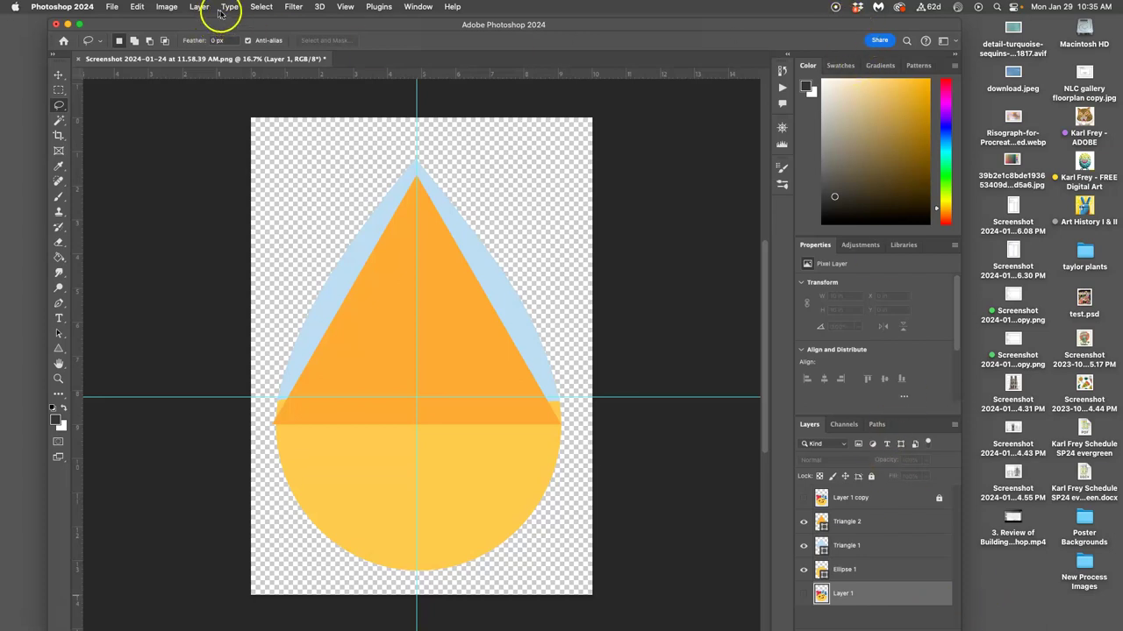
pyautogui.click(202, 8)
pyautogui.moveTo(208, 24)
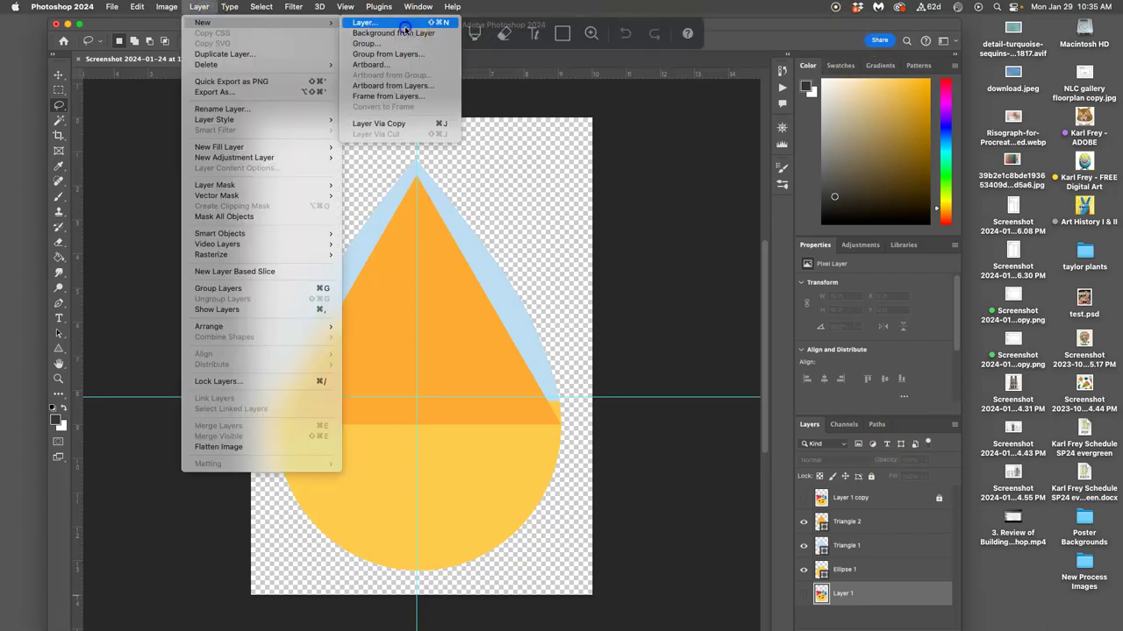
pyautogui.click(403, 25)
pyautogui.click(664, 298)
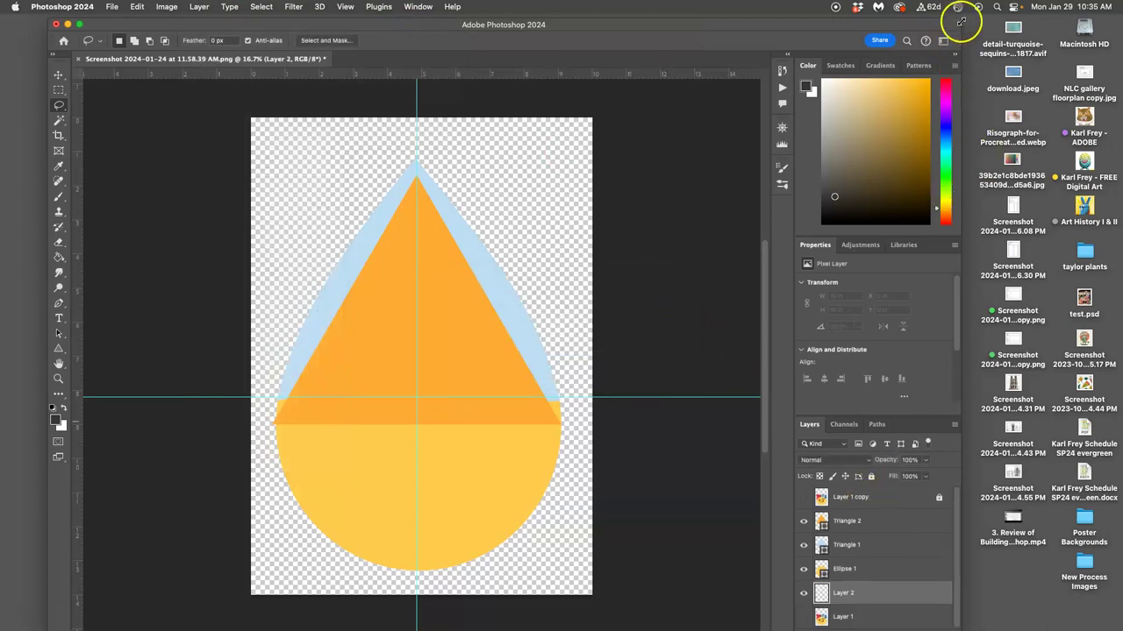
pyautogui.moveTo(888, 25)
pyautogui.mouseDown()
pyautogui.moveTo(889, 217)
pyautogui.moveTo(907, 23)
pyautogui.mouseUp()
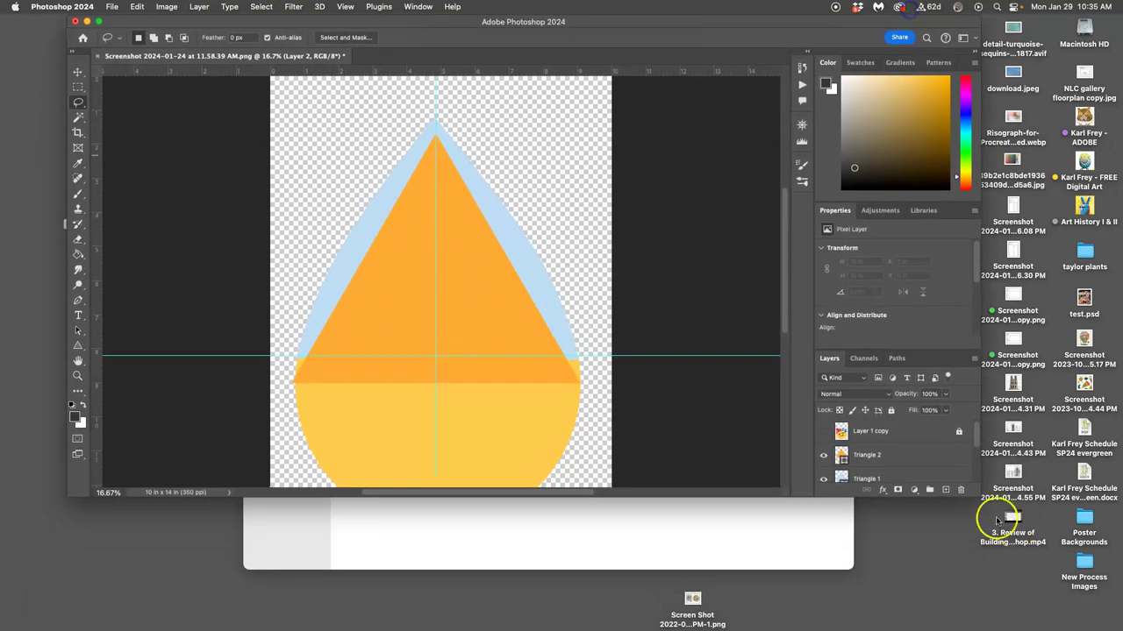
pyautogui.moveTo(975, 493); pyautogui.dragTo(930, 626)
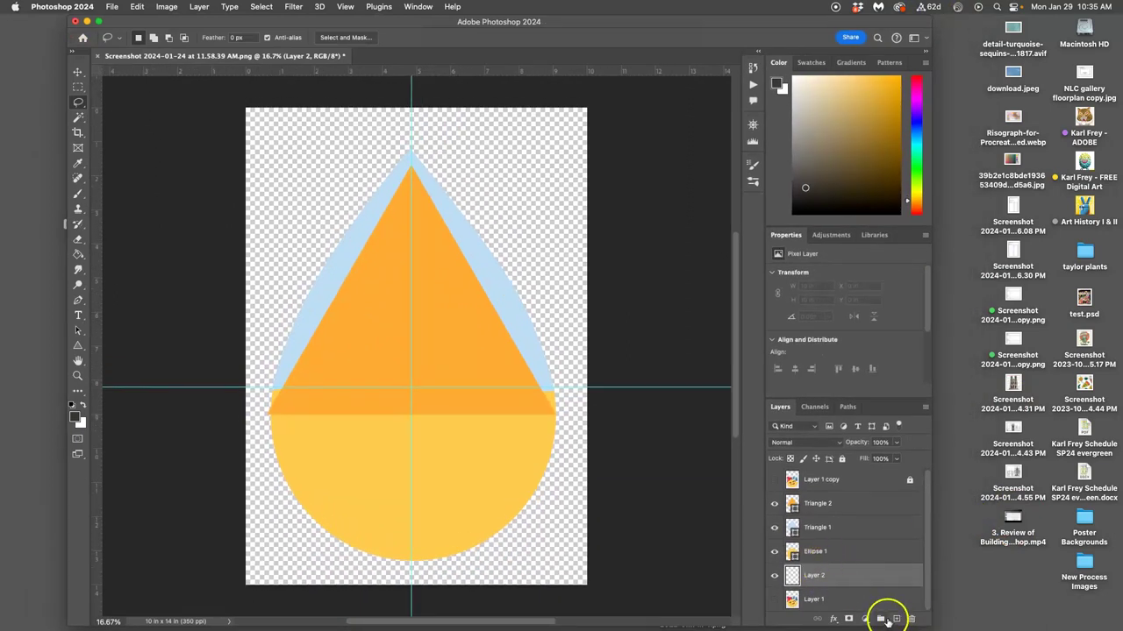
# Fill Layer 2 with white.
pyautogui.click(137, 7)
pyautogui.click(142, 184)
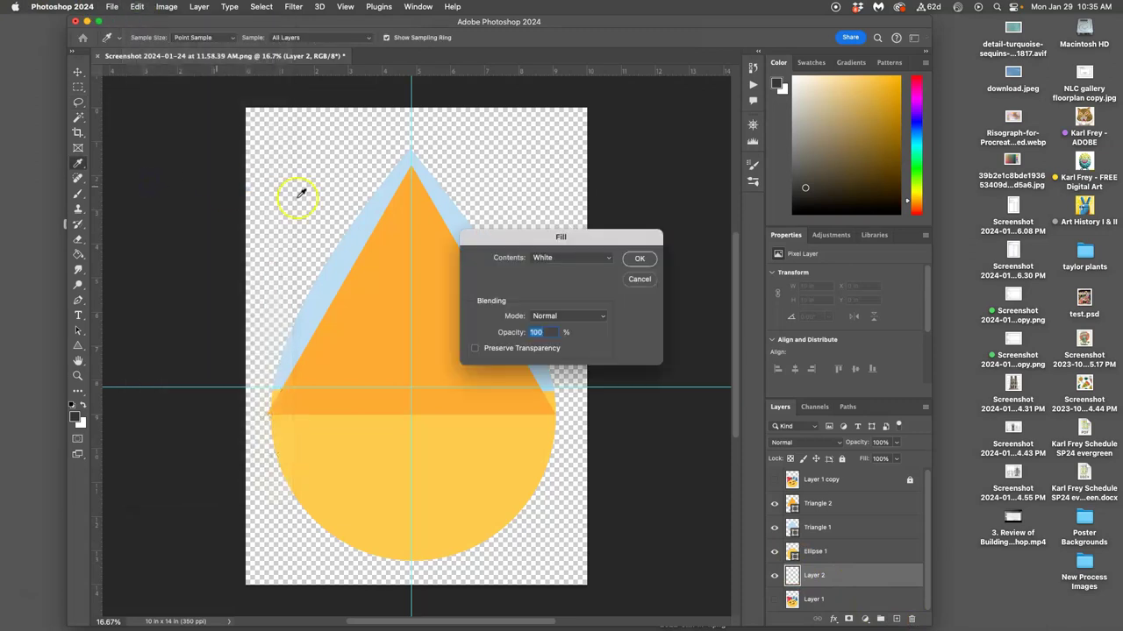
pyautogui.click(640, 259)
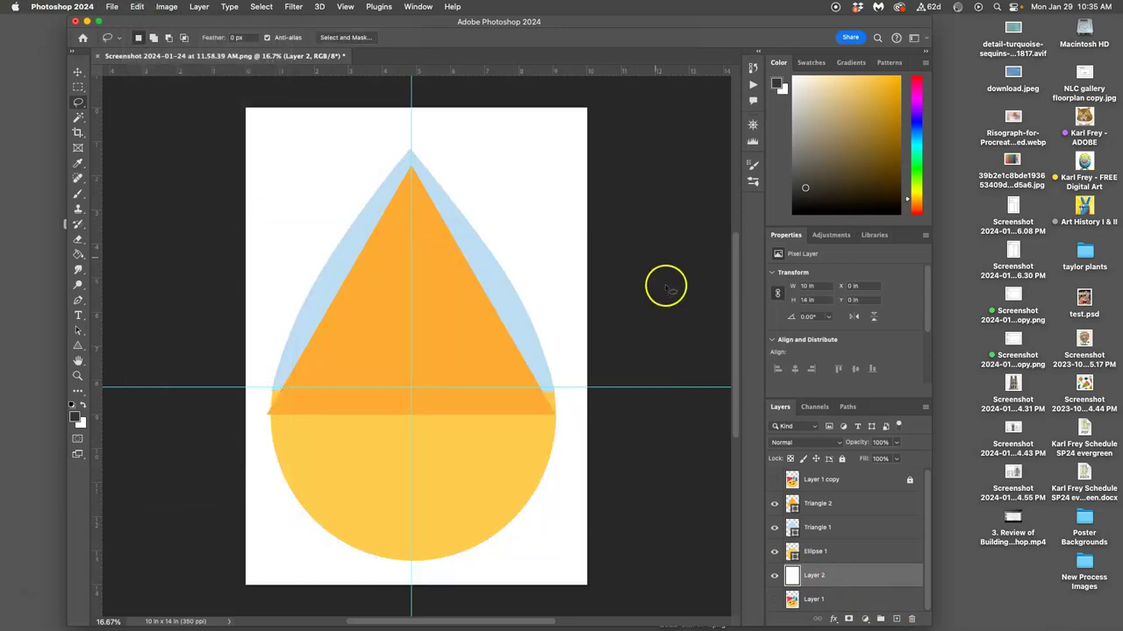
# Move the white Layer 2 down the layer stack with Cmd+[ and Cmd+] to serve as background.
pyautogui.moveTo(816, 600)
pyautogui.mouseDown()
pyautogui.moveTo(822, 607)
pyautogui.moveTo(814, 582)
pyautogui.mouseUp()
pyautogui.click(783, 604)
pyautogui.click(829, 575)
pyautogui.press('super+bracketleft')
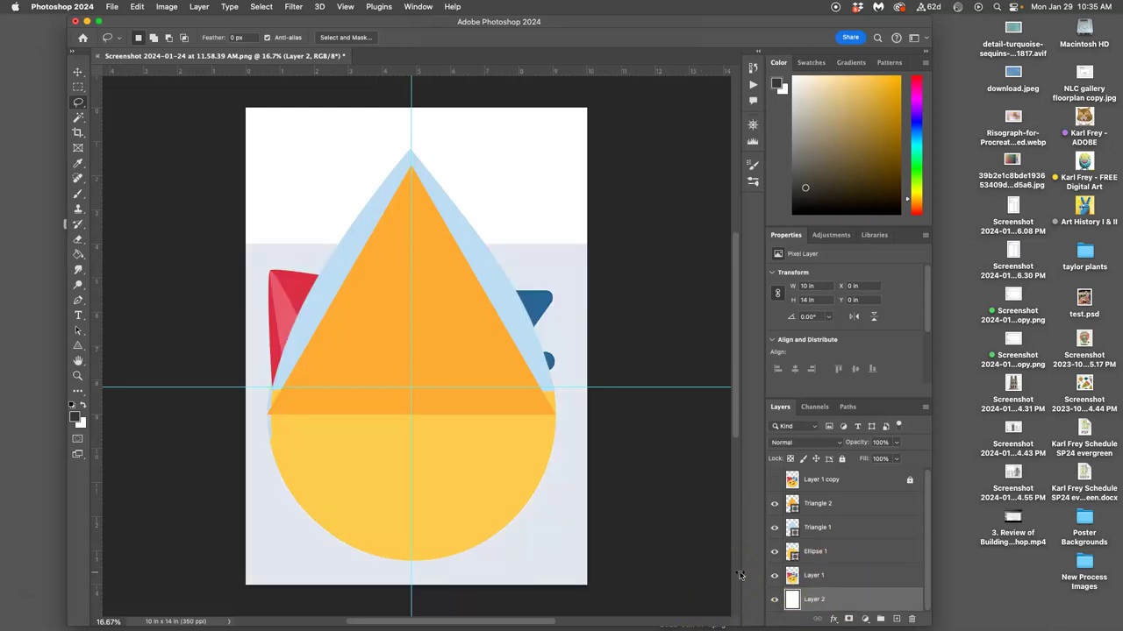
pyautogui.press('super+bracketright')
pyautogui.press('super+bracketright')
pyautogui.press('super+bracketright')
pyautogui.press('super+bracketright')
pyautogui.press('super+bracketleft')
pyautogui.press('super+bracketleft')
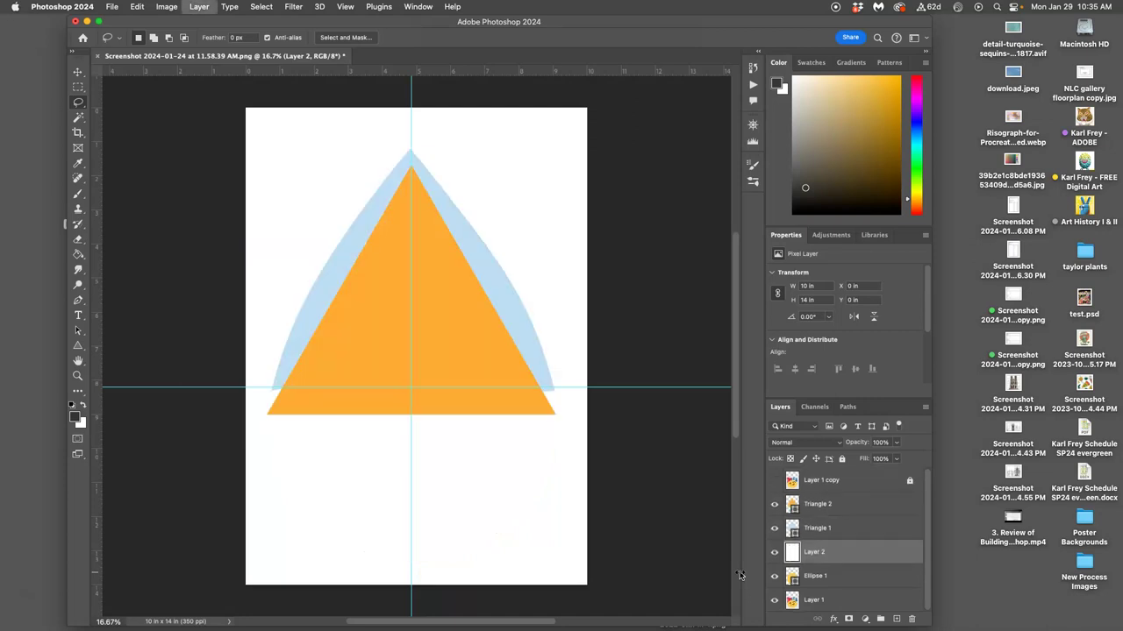
pyautogui.press('super+bracketleft')
pyautogui.press('super+bracketleft')
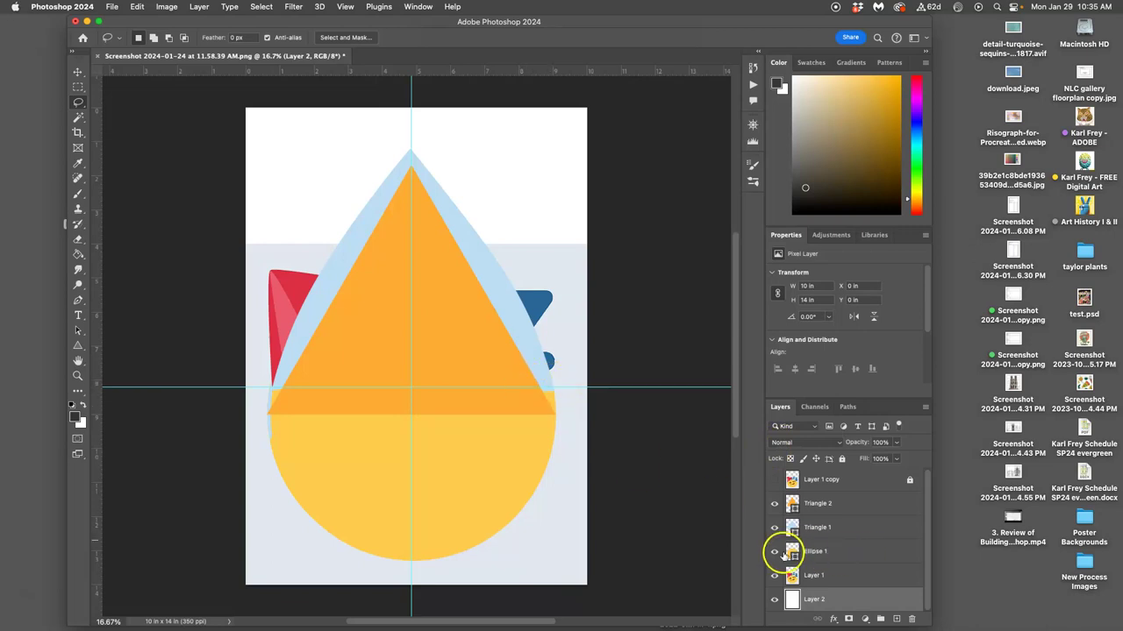
# Hide the Layer 1 sketch reference so the yellow circle and triangles sit on white.
pyautogui.click(775, 552)
pyautogui.click(774, 551)
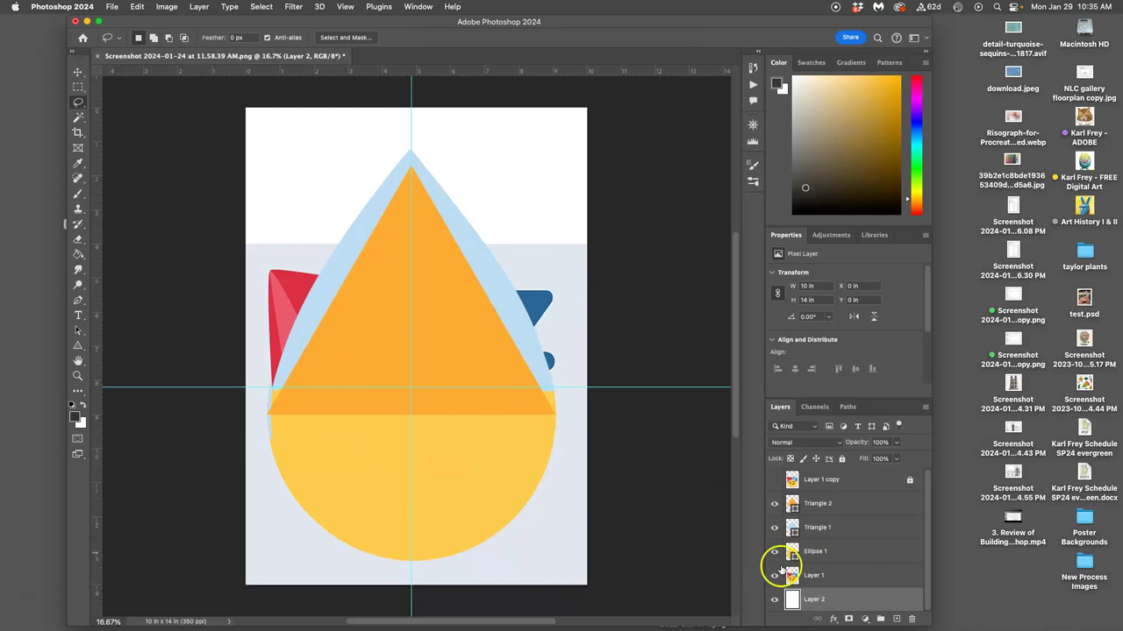
pyautogui.click(775, 575)
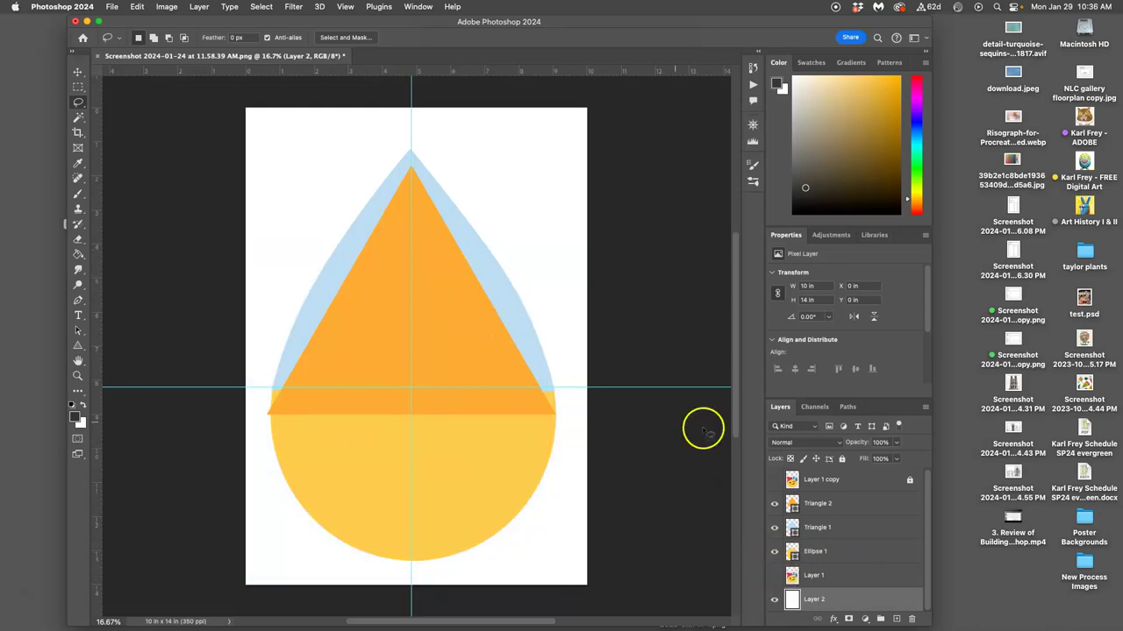
# Recolour Triangle 2 to the circle's yellow, ffc544, using the eyedropper.
pyautogui.click(821, 504)
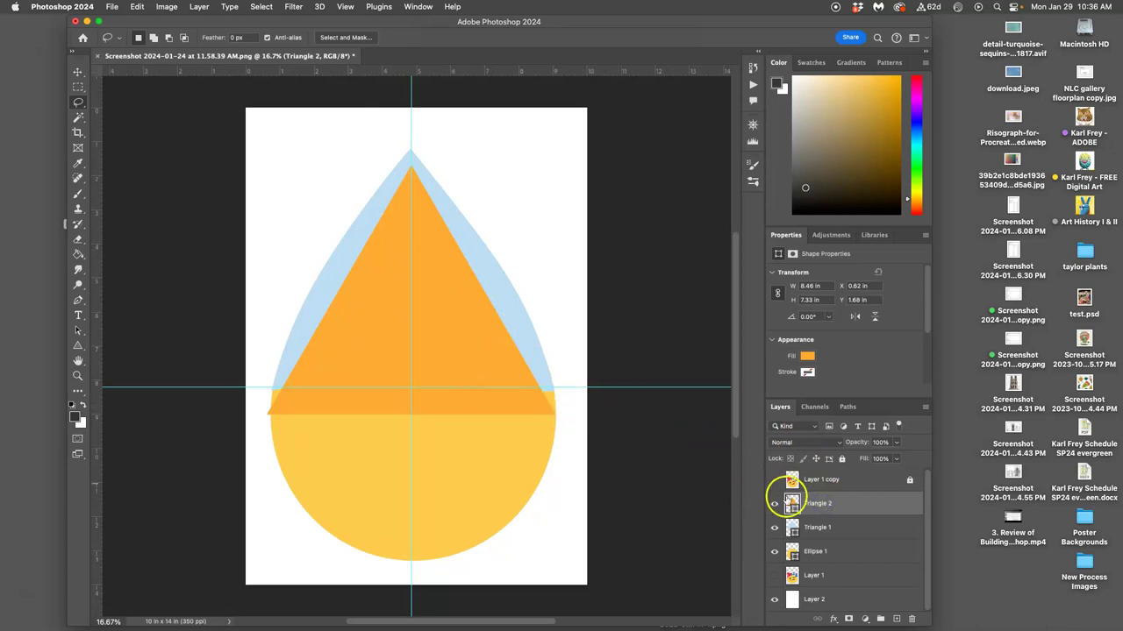
pyautogui.doubleClick(792, 504)
pyautogui.click(455, 445)
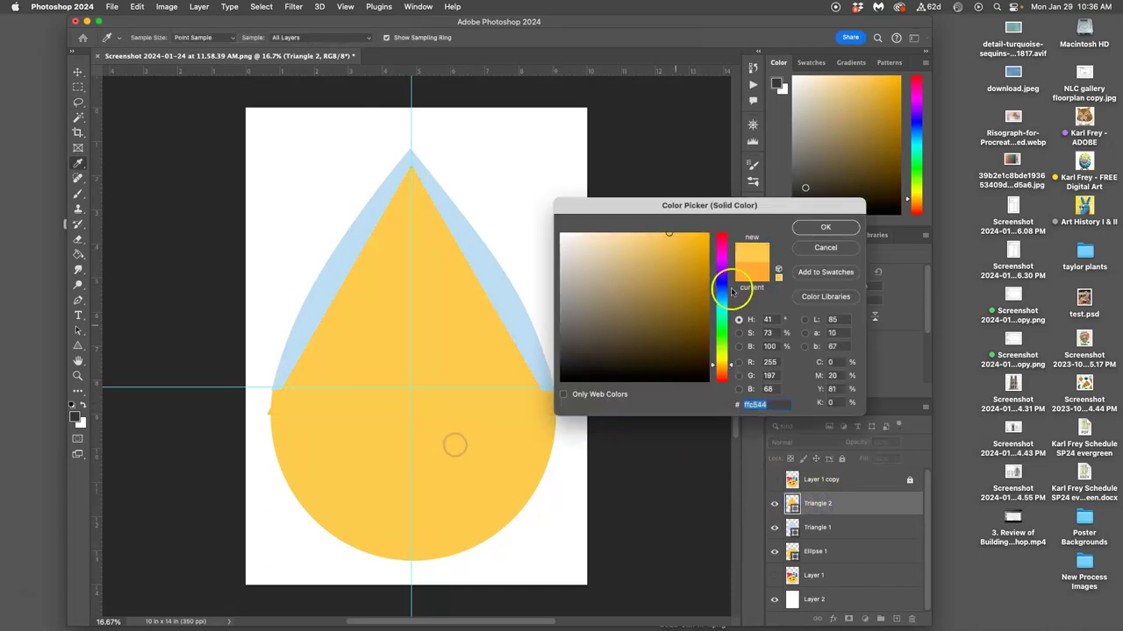
pyautogui.click(807, 230)
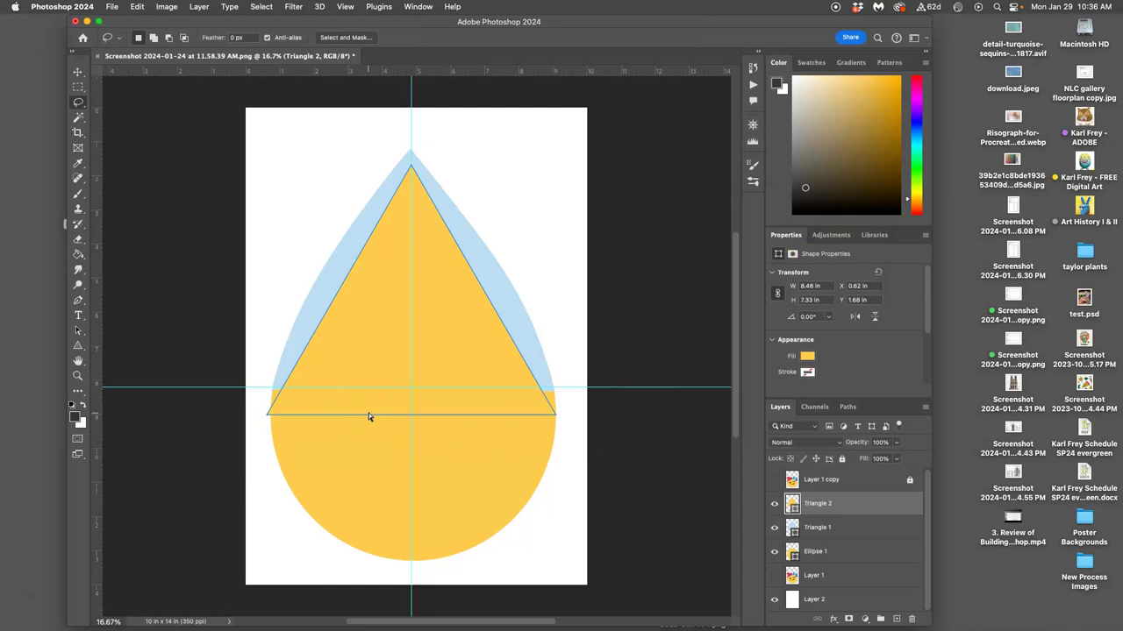
# Distort Triangle 2, nudging its bottom-left corner slightly inward.
pyautogui.press('super+t')
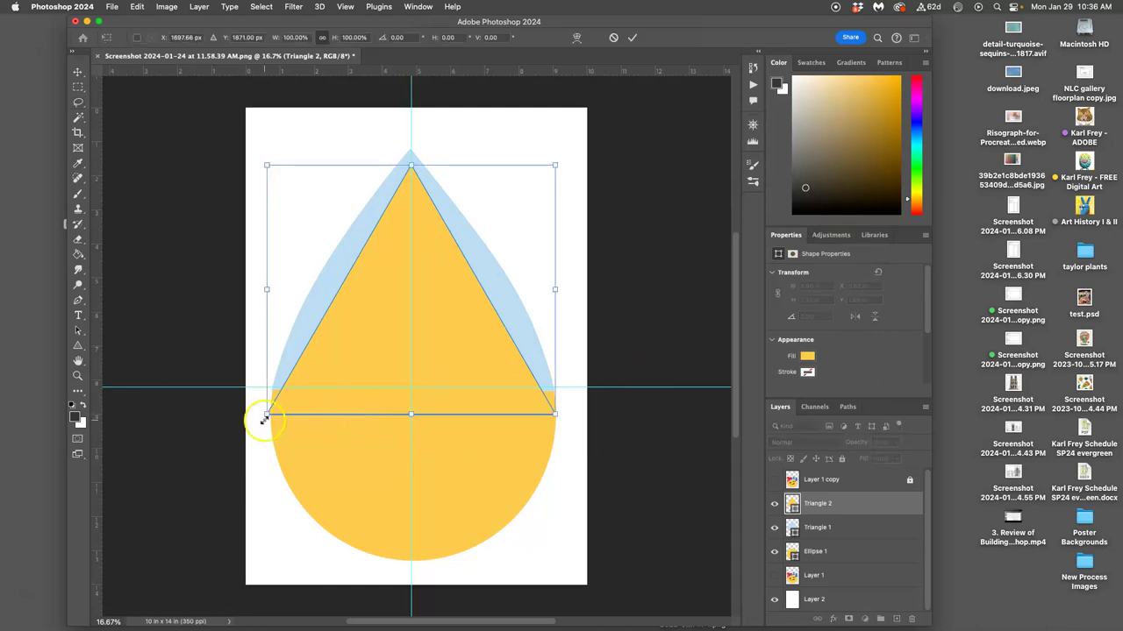
pyautogui.rightClick(277, 411)
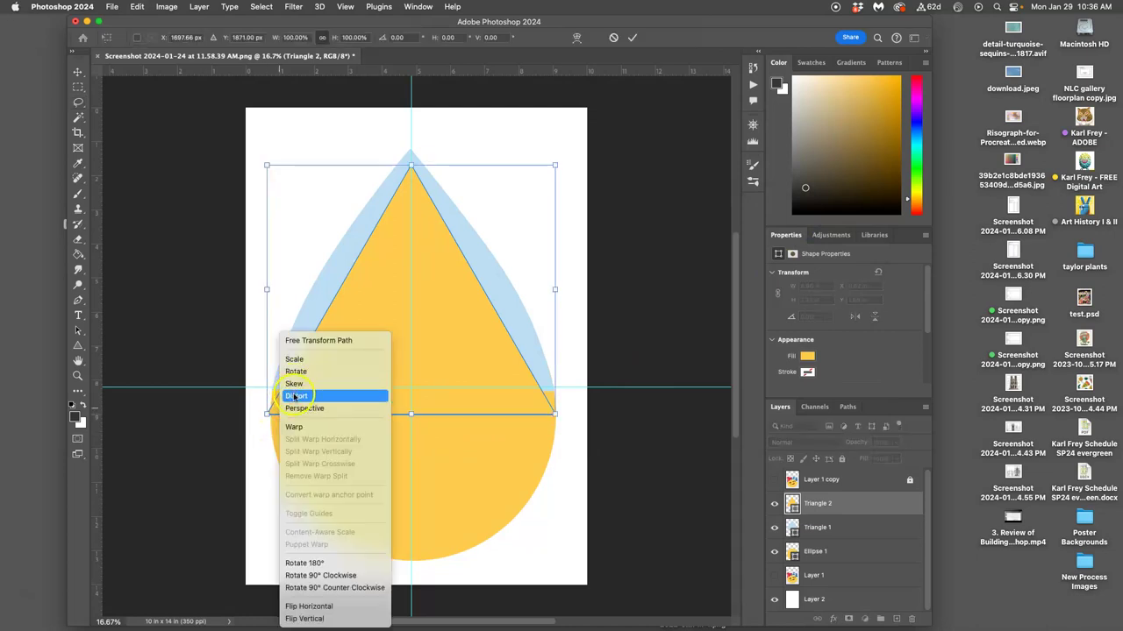
pyautogui.click(290, 394)
pyautogui.moveTo(269, 415); pyautogui.dragTo(271, 414)
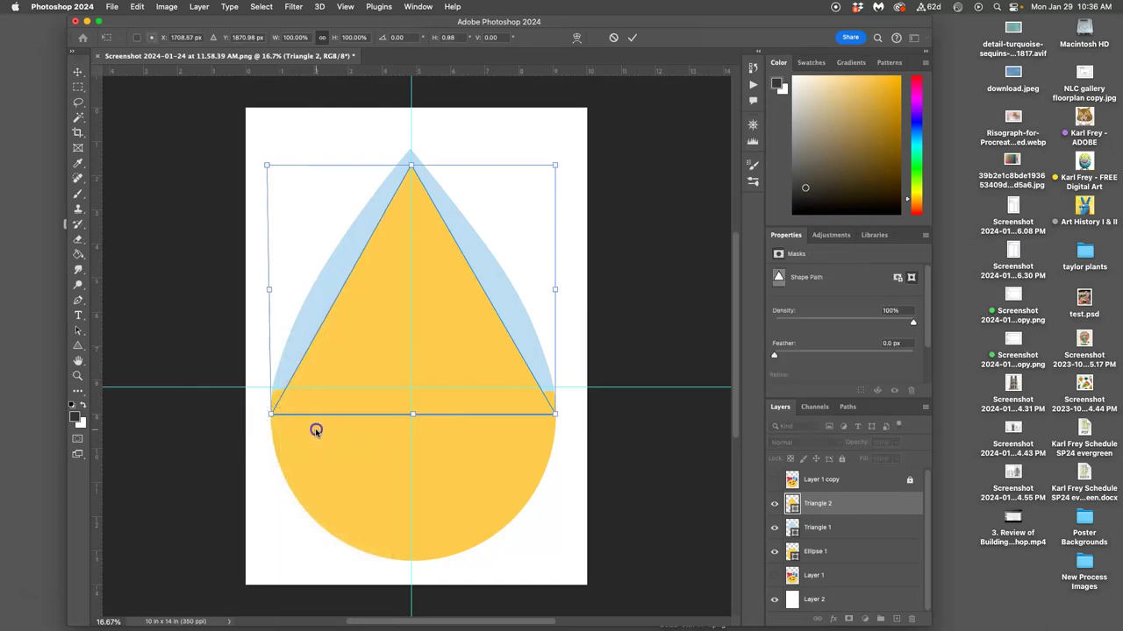
# Commit the triangle's distort, accepting conversion of the live shape to a regular path.
pyautogui.click(79, 104)
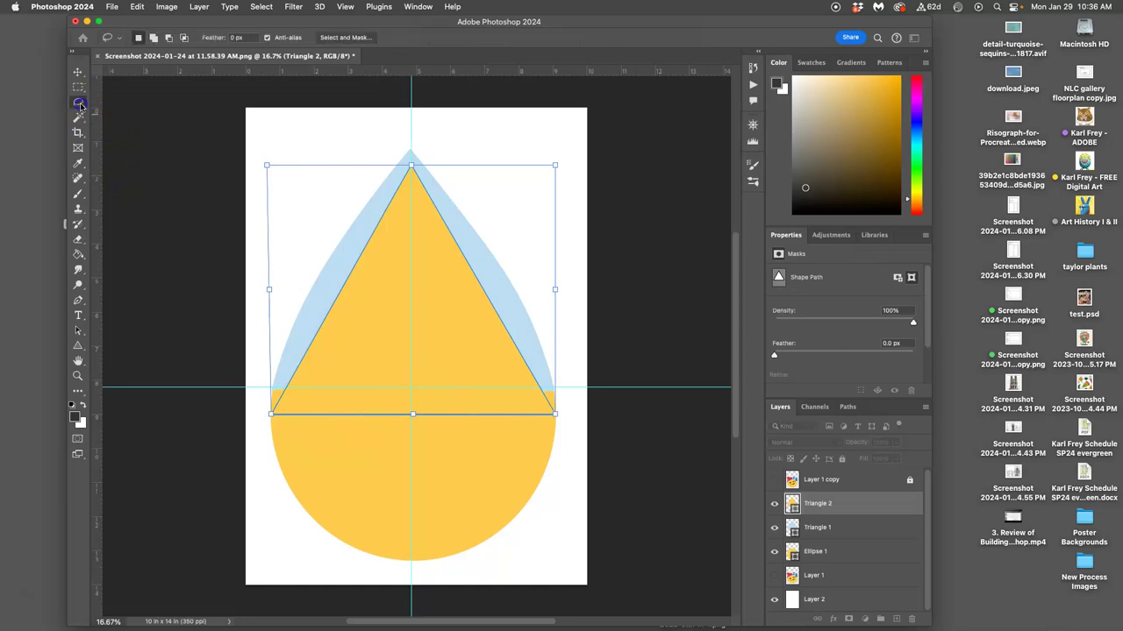
pyautogui.click(618, 233)
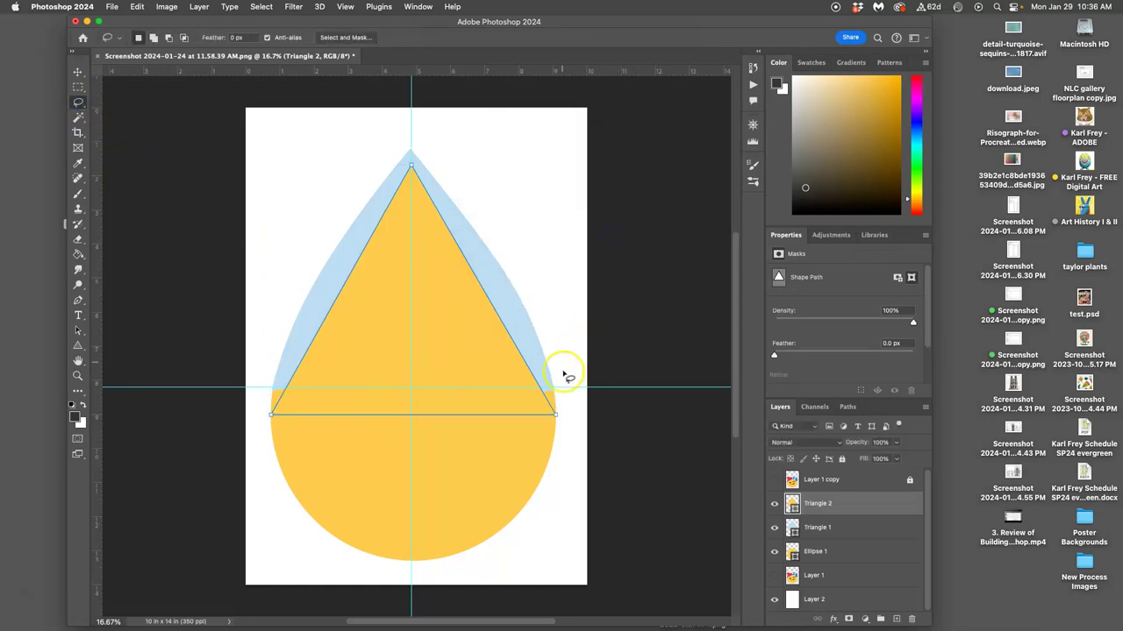
pyautogui.click(611, 375)
pyautogui.click(564, 432)
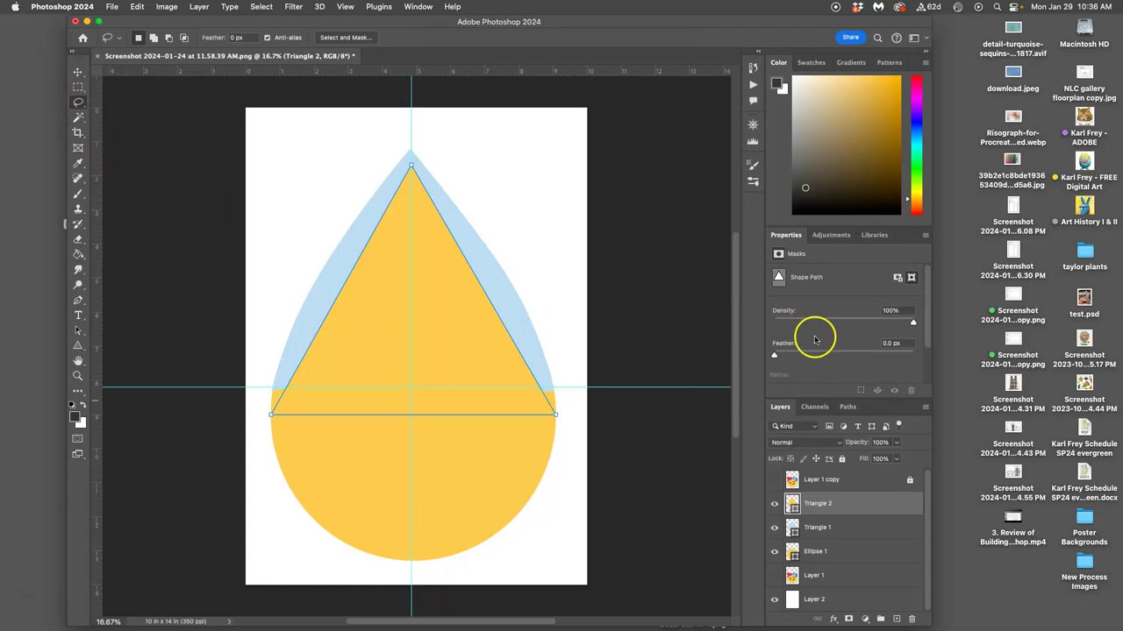
pyautogui.scroll(-2, 829, 339)
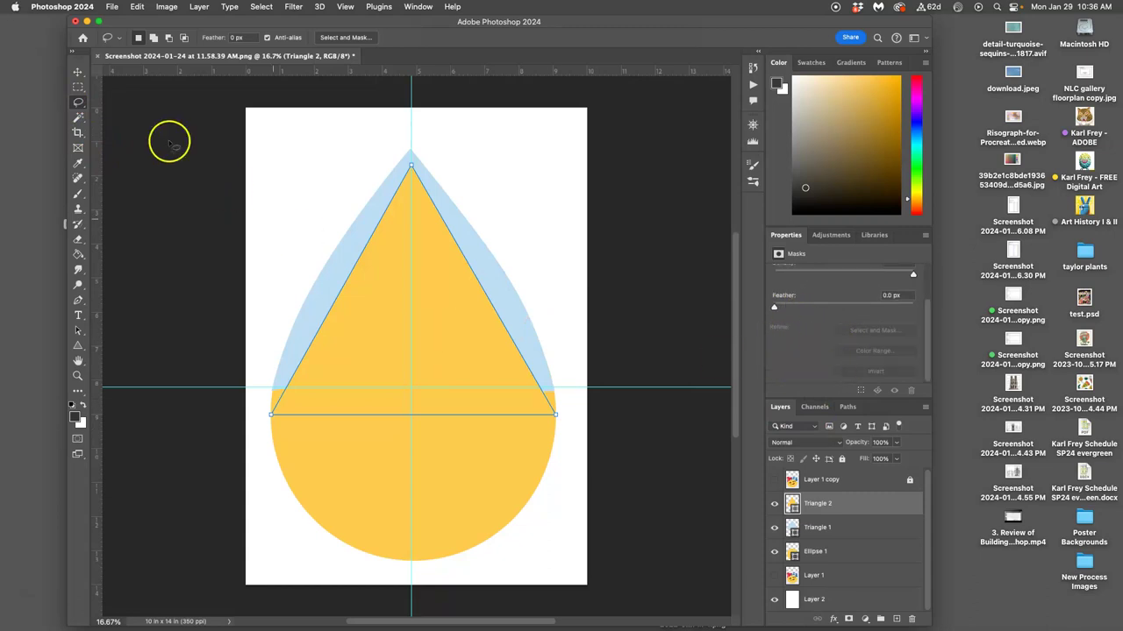
# With the Move tool, deselect the path and select the blue Triangle 1 shape.
pyautogui.click(77, 72)
pyautogui.click(202, 145)
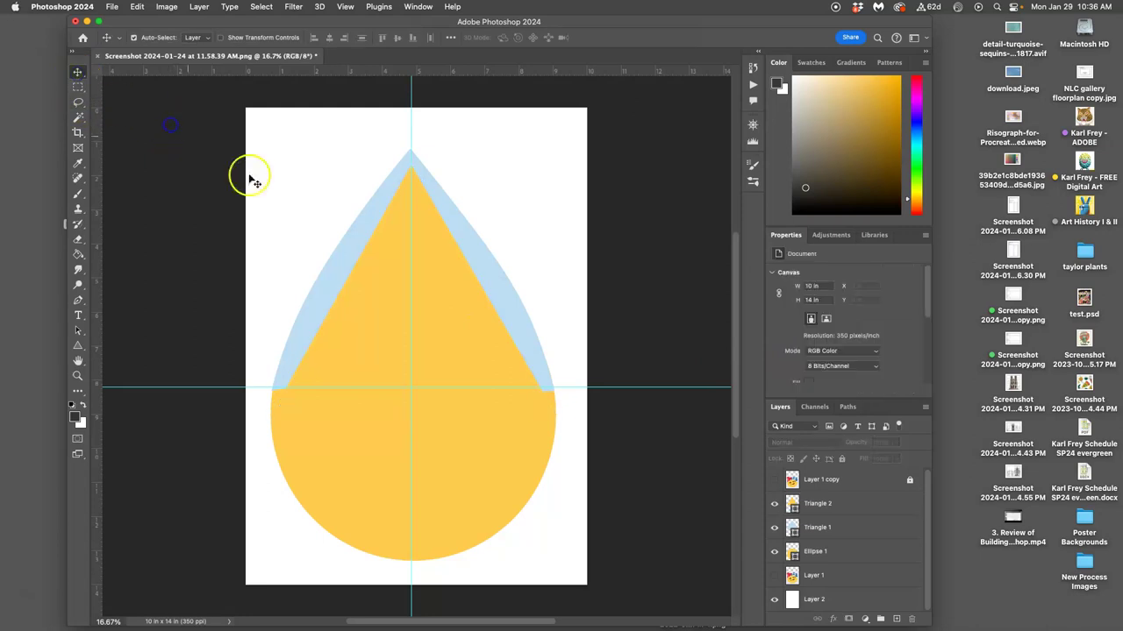
pyautogui.click(834, 513)
pyautogui.click(844, 531)
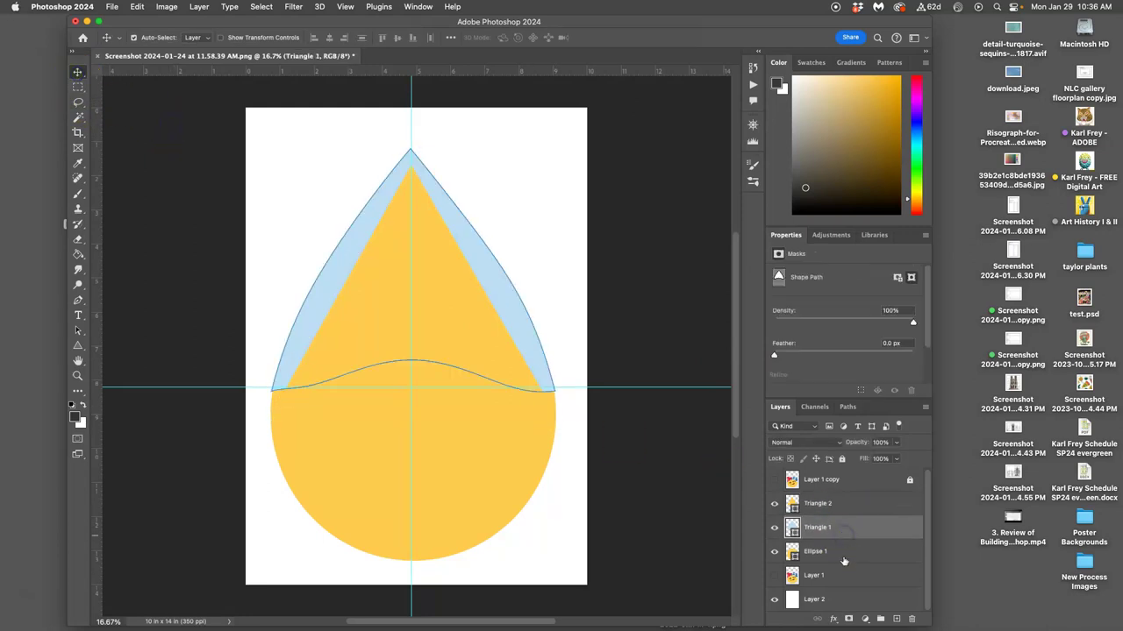
pyautogui.click(844, 554)
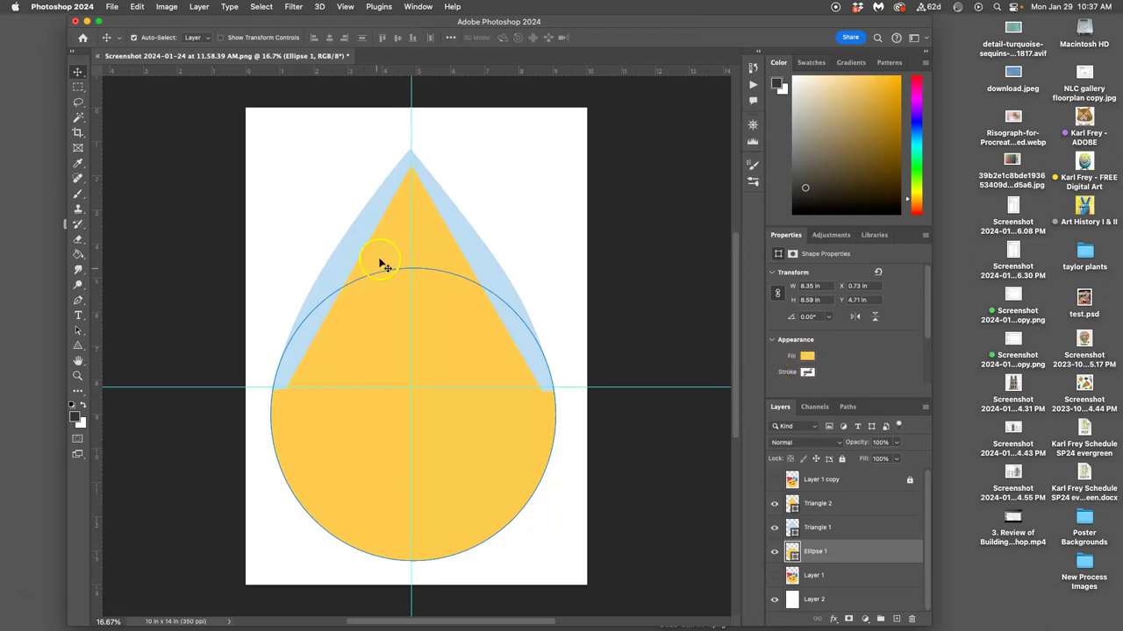
pyautogui.click(360, 248)
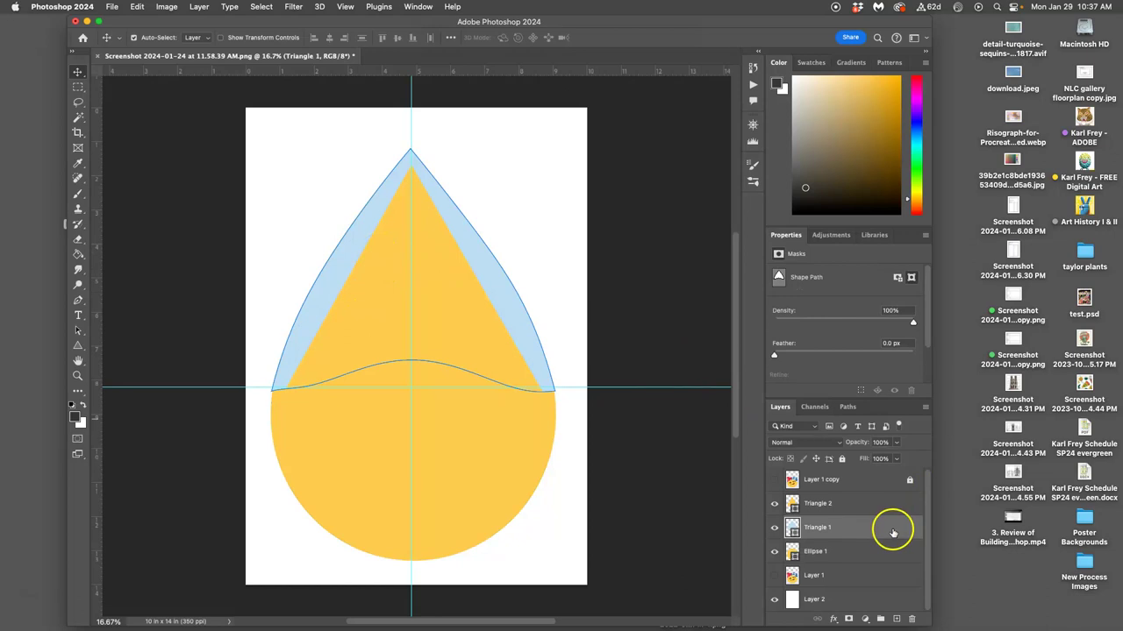
# Add a red Stroke effect to Triangle 1 in Layer Style.
pyautogui.doubleClick(891, 530)
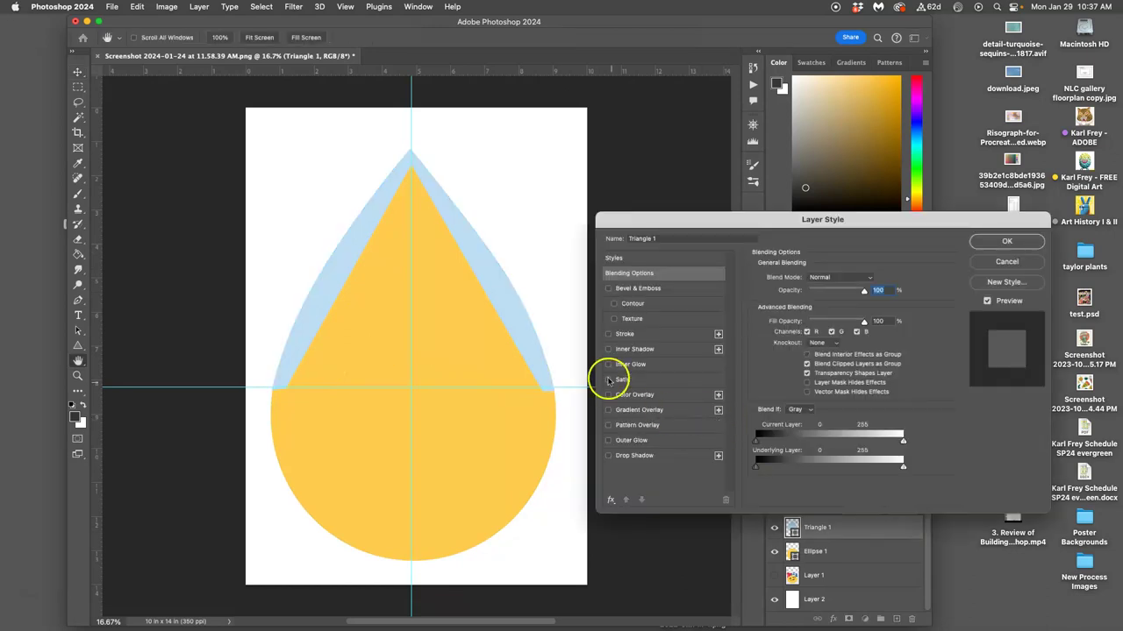
pyautogui.click(608, 334)
pyautogui.click(649, 338)
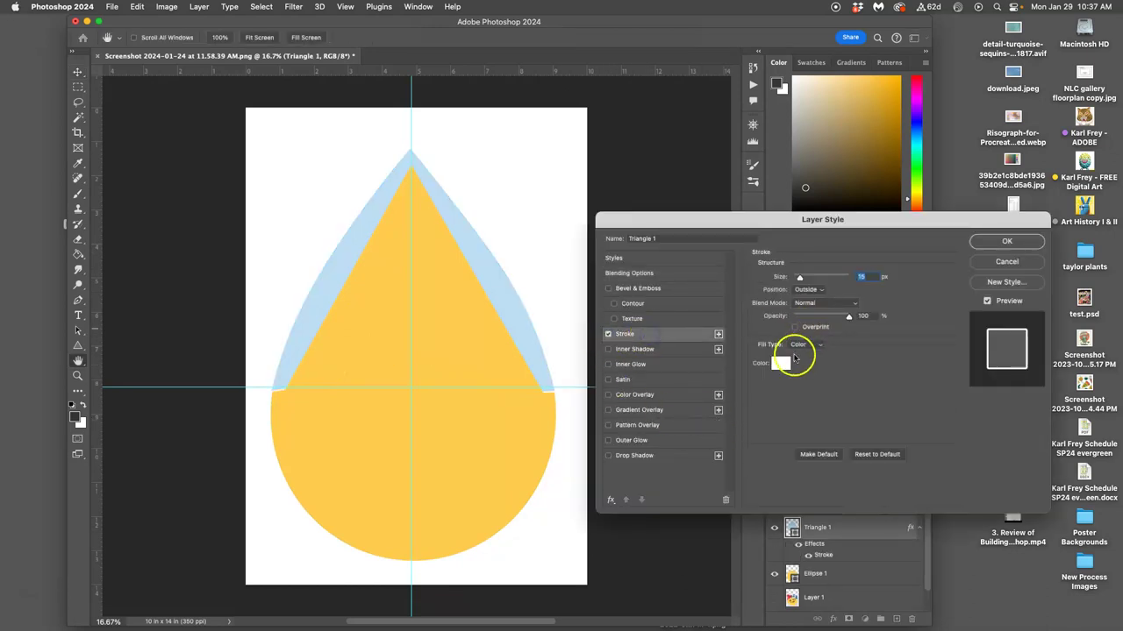
pyautogui.click(795, 360)
pyautogui.click(667, 365)
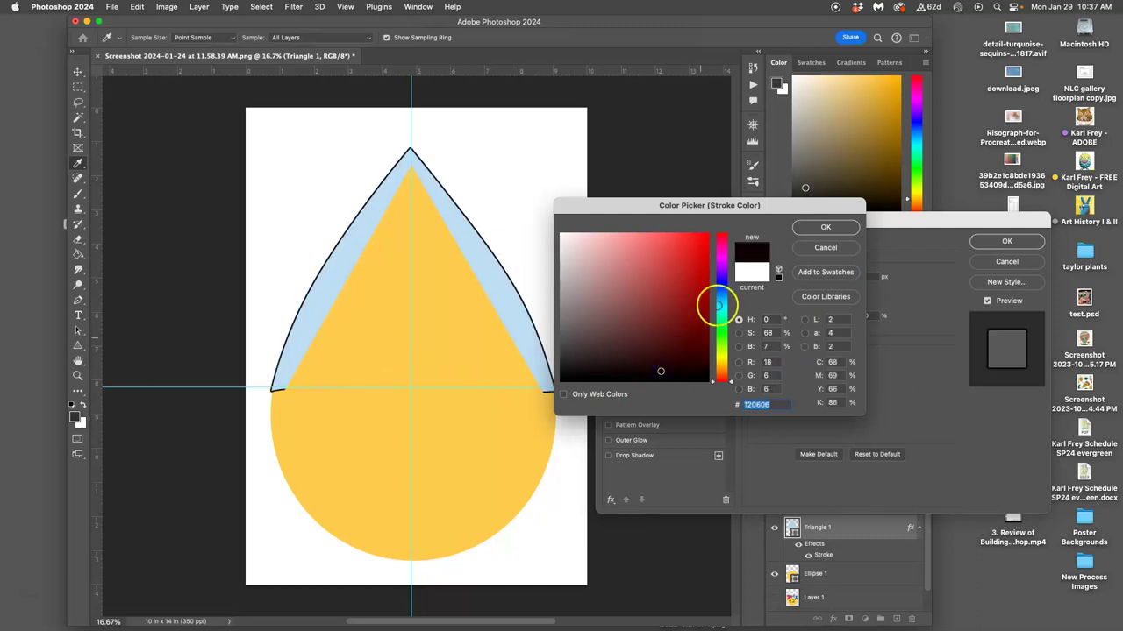
pyautogui.click(689, 257)
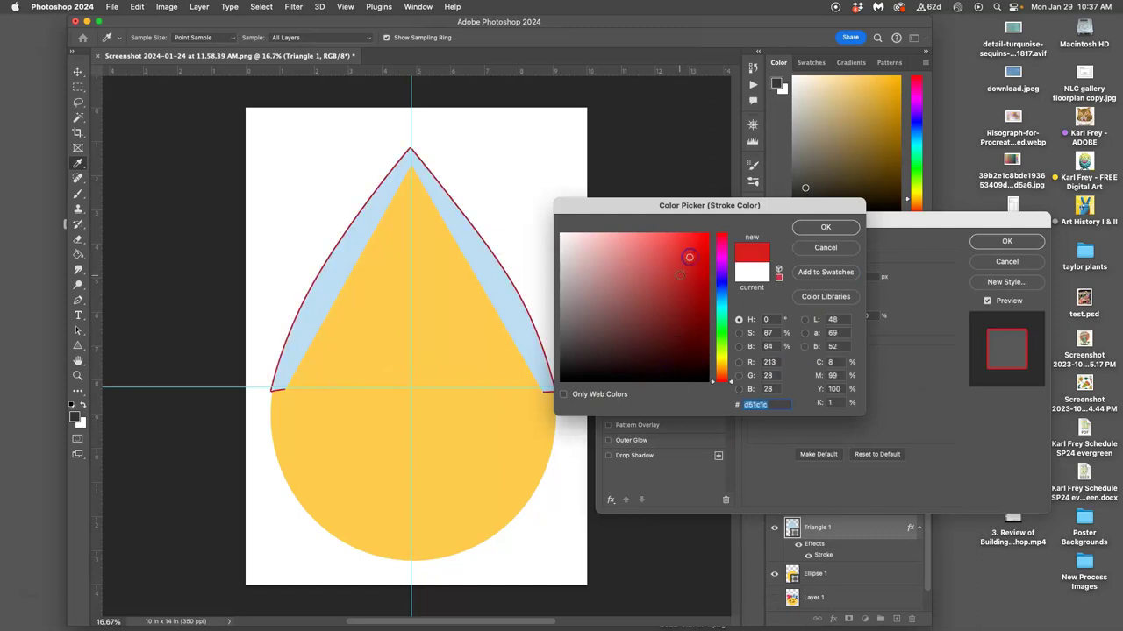
pyautogui.click(826, 227)
# Try the stroke inside, then outside and thicker, then switch Stroke back off.
pyautogui.click(808, 292)
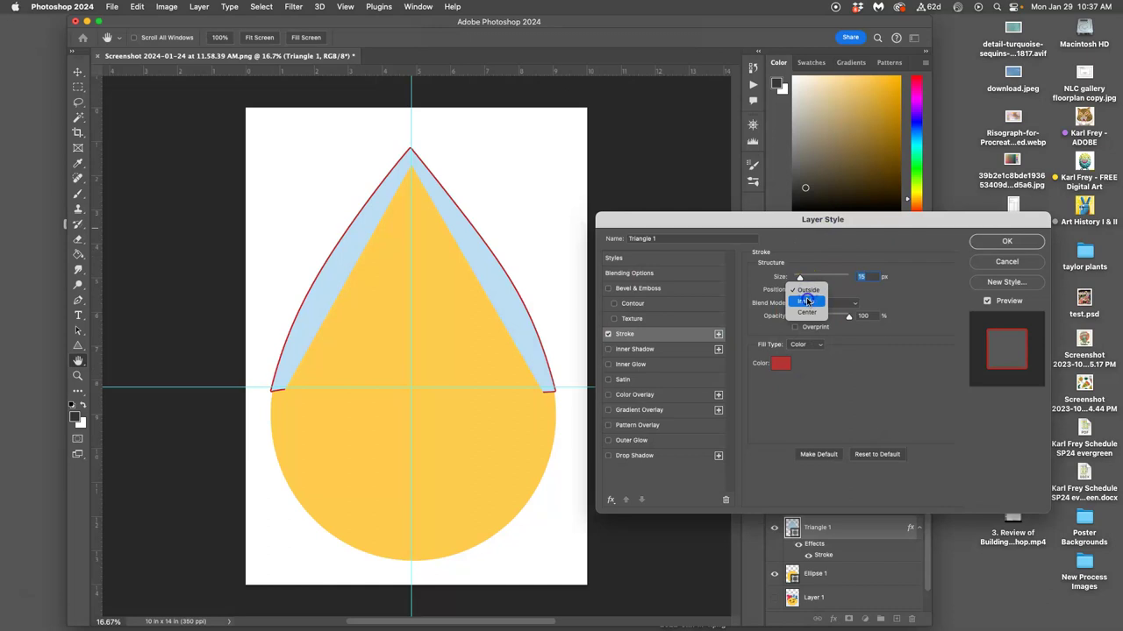
pyautogui.click(810, 298)
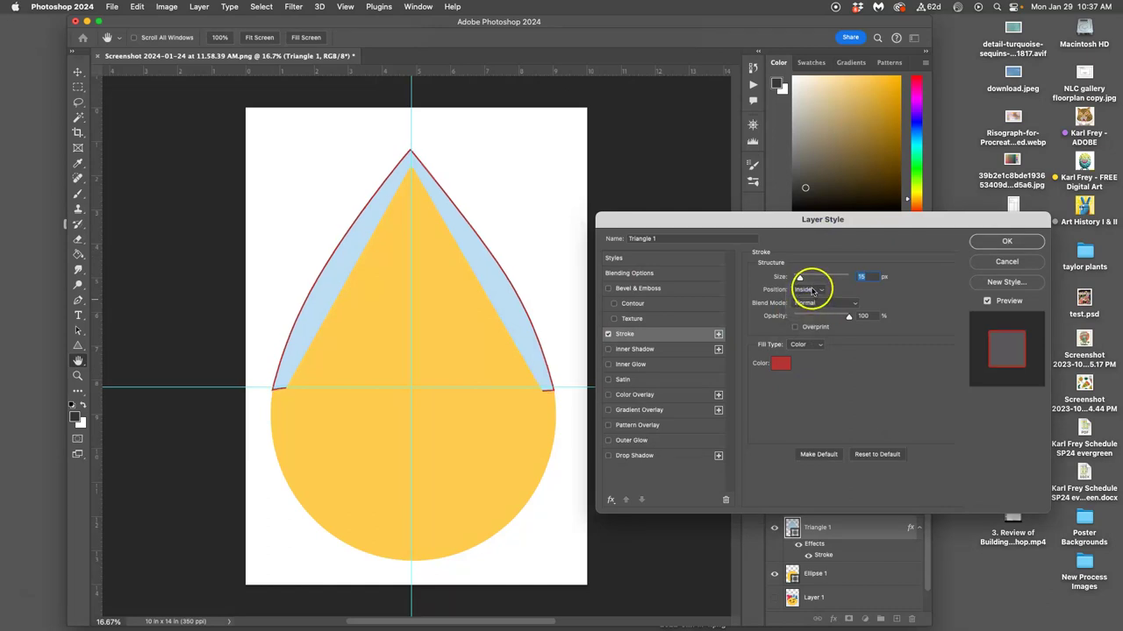
pyautogui.click(810, 292)
pyautogui.click(818, 280)
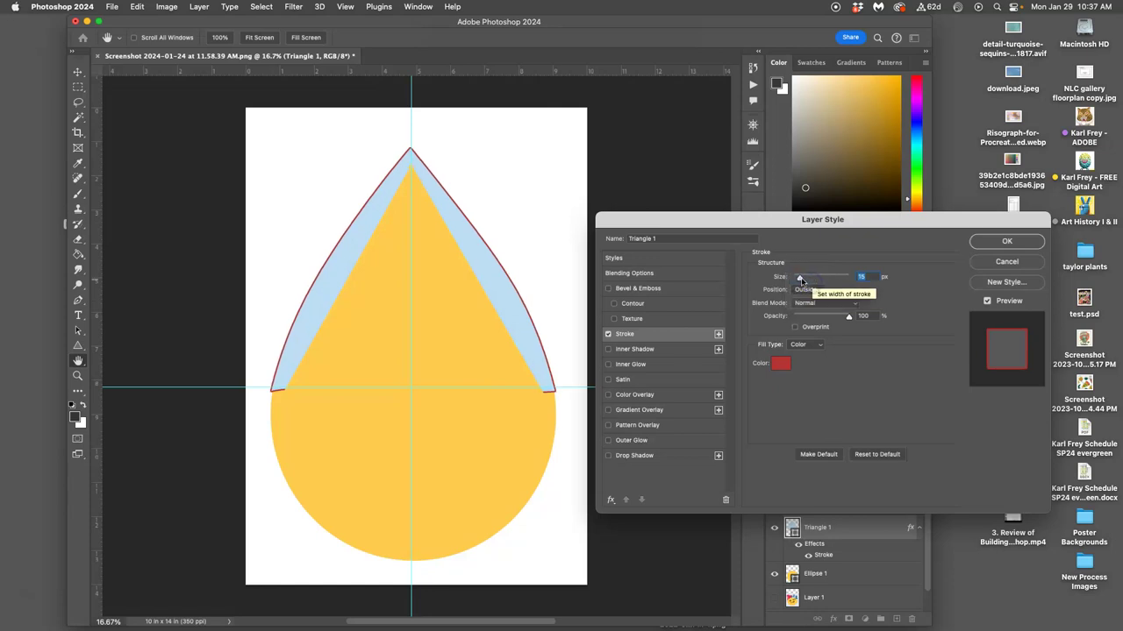
pyautogui.moveTo(797, 279)
pyautogui.mouseDown()
pyautogui.moveTo(811, 280)
pyautogui.moveTo(801, 280)
pyautogui.mouseUp()
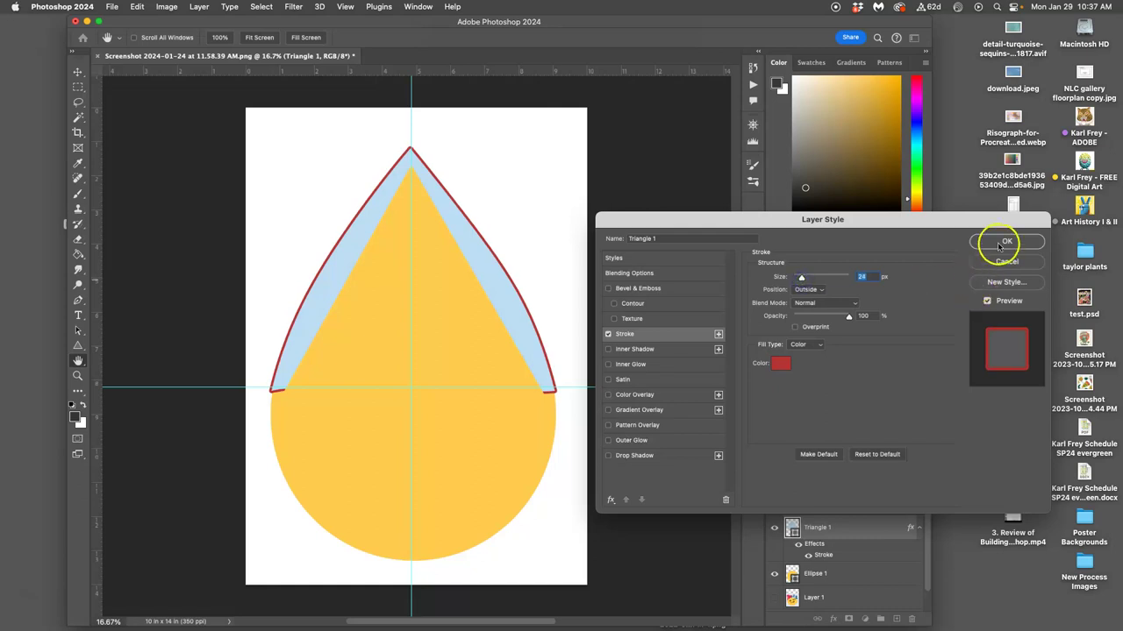
pyautogui.click(608, 334)
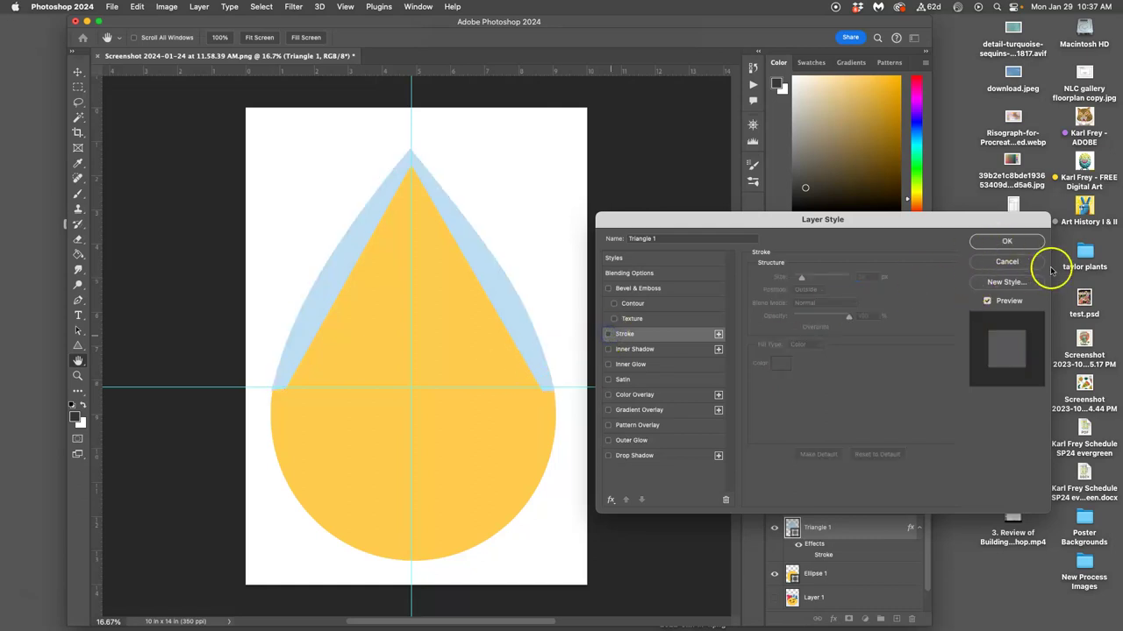
# Close Layer Style with no stroke and show the faded Layer 1 copy emoji reference.
pyautogui.click(1005, 243)
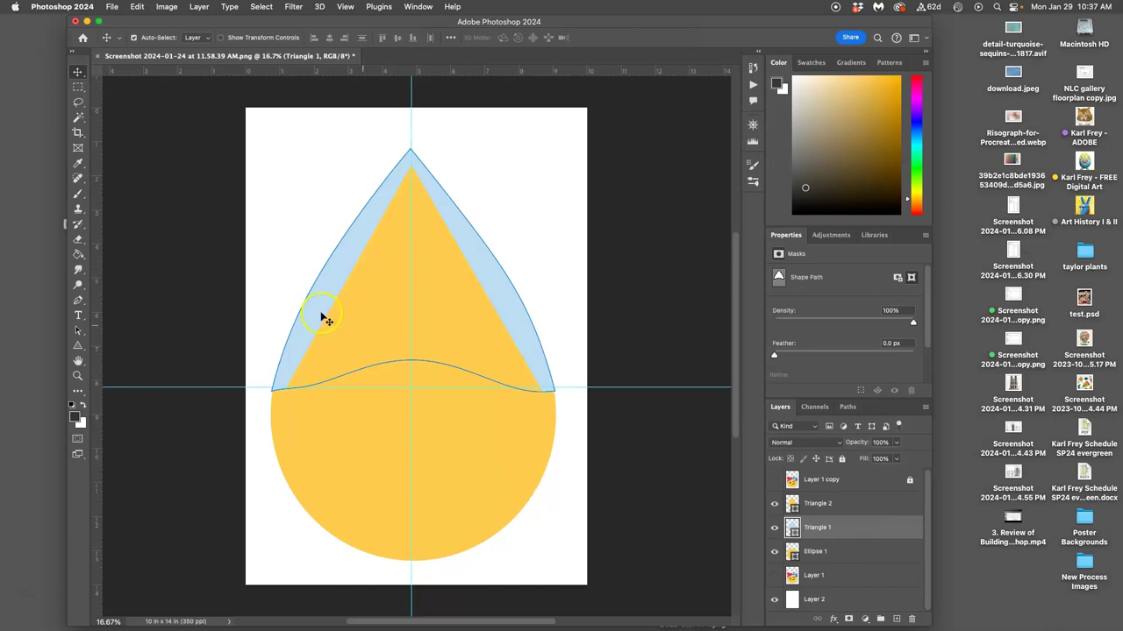
pyautogui.click(773, 480)
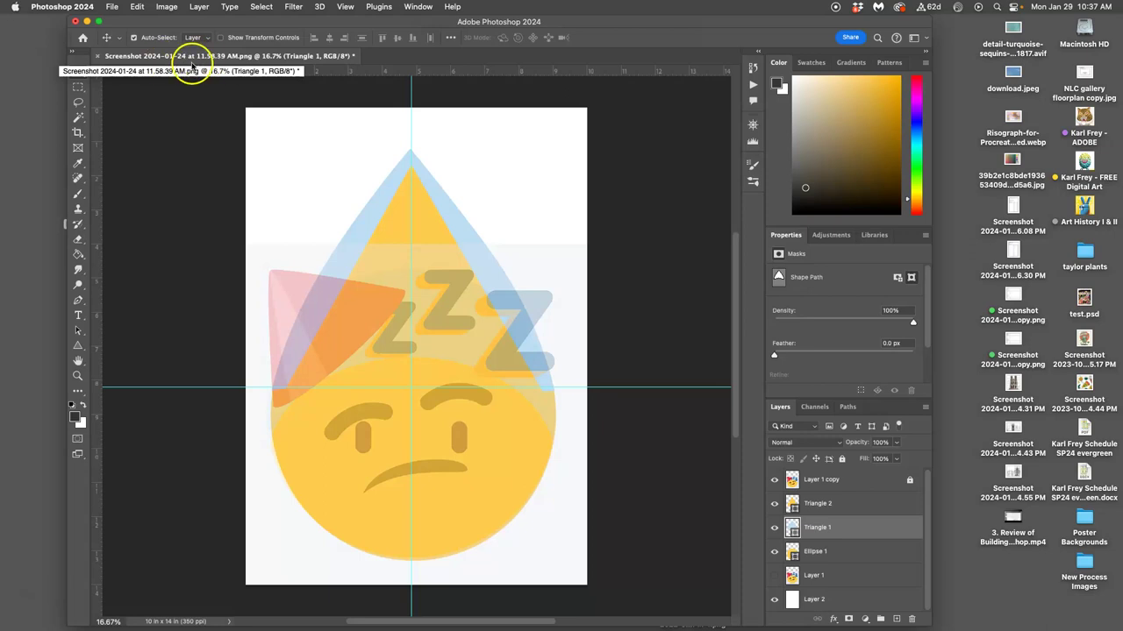
# Save the document as a .psd named for Exercise #2 Light in the Attic on the Desktop.
pyautogui.click(112, 7)
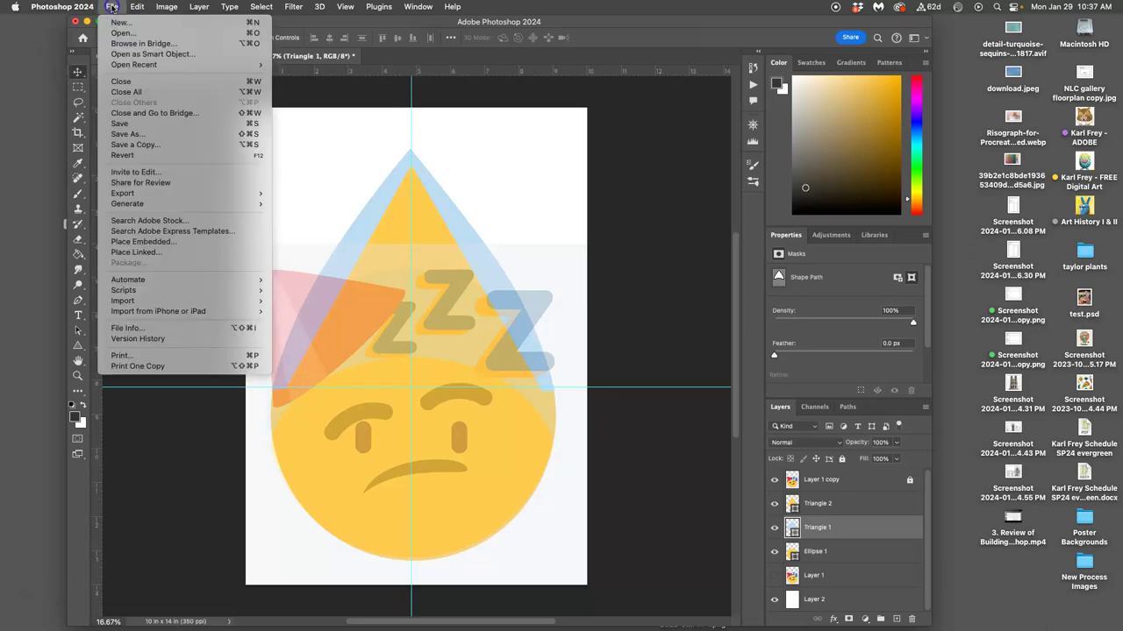
pyautogui.click(132, 136)
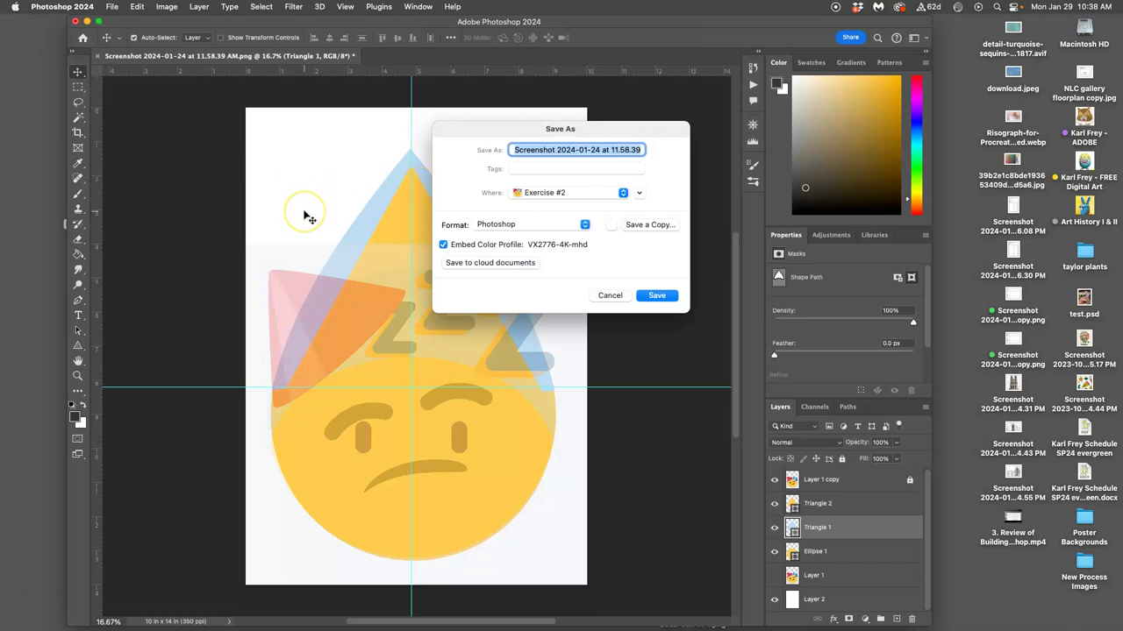
pyautogui.write('Karl SP24 Exercise #2 Light.psd')
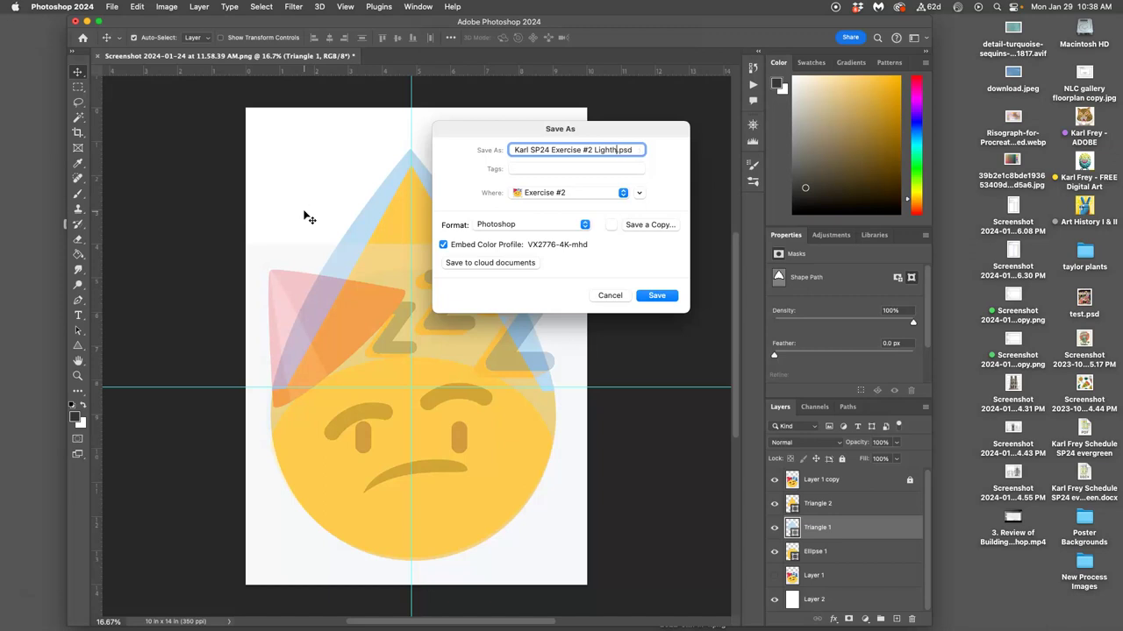
pyautogui.write('e Attic')
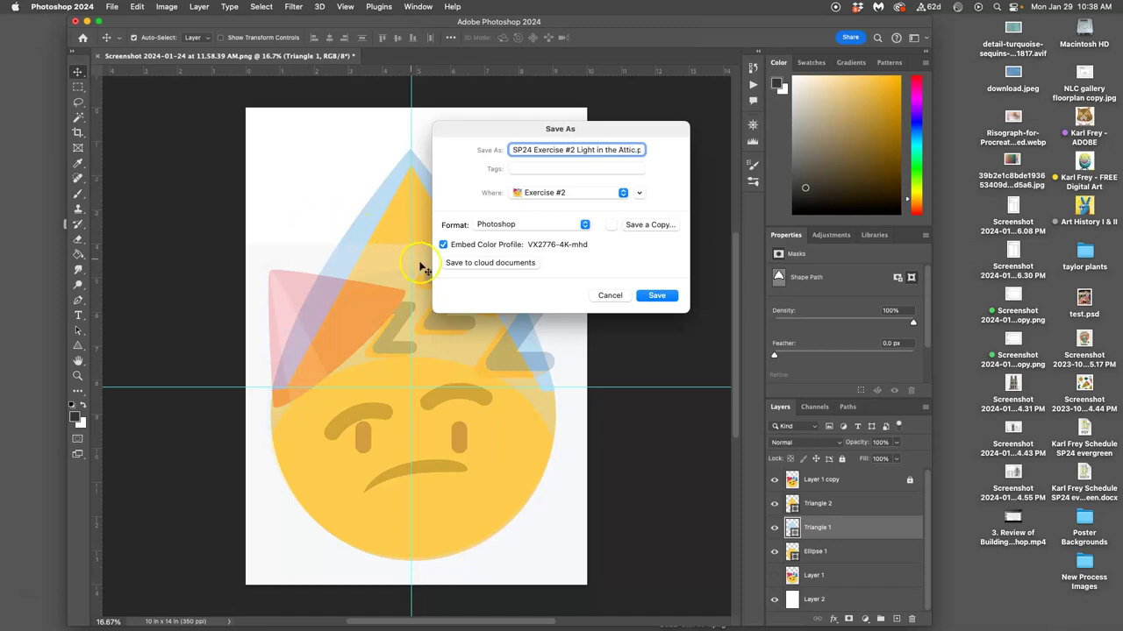
pyautogui.click(656, 296)
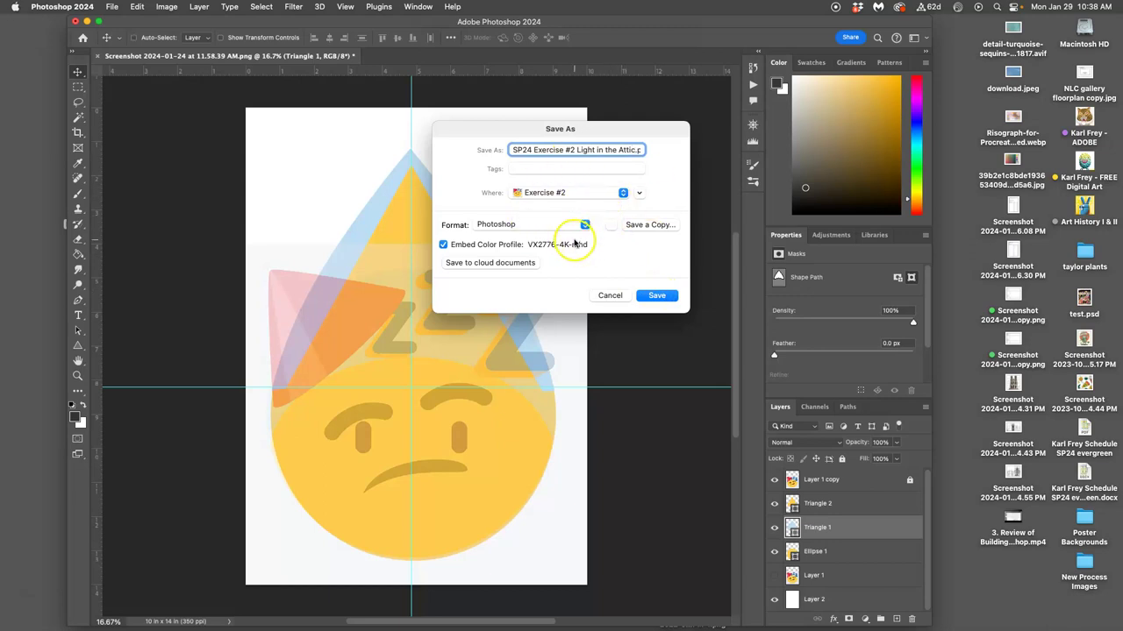
pyautogui.press('super+d')
pyautogui.click(663, 297)
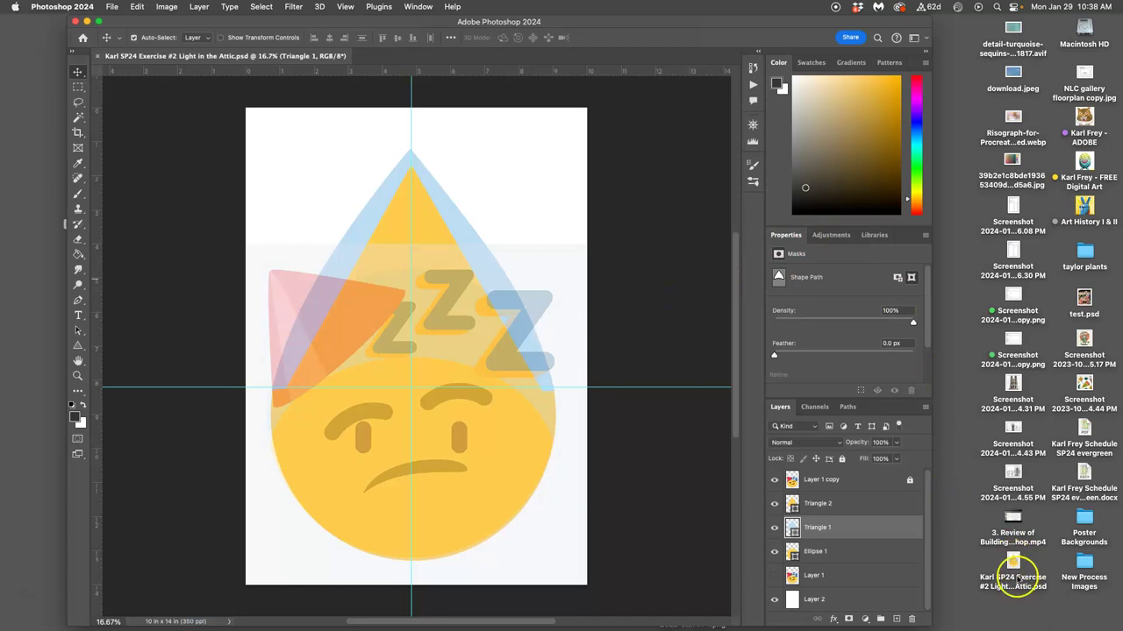
# Give the saved desktop file a green colour tag.
pyautogui.rightClick(1019, 580)
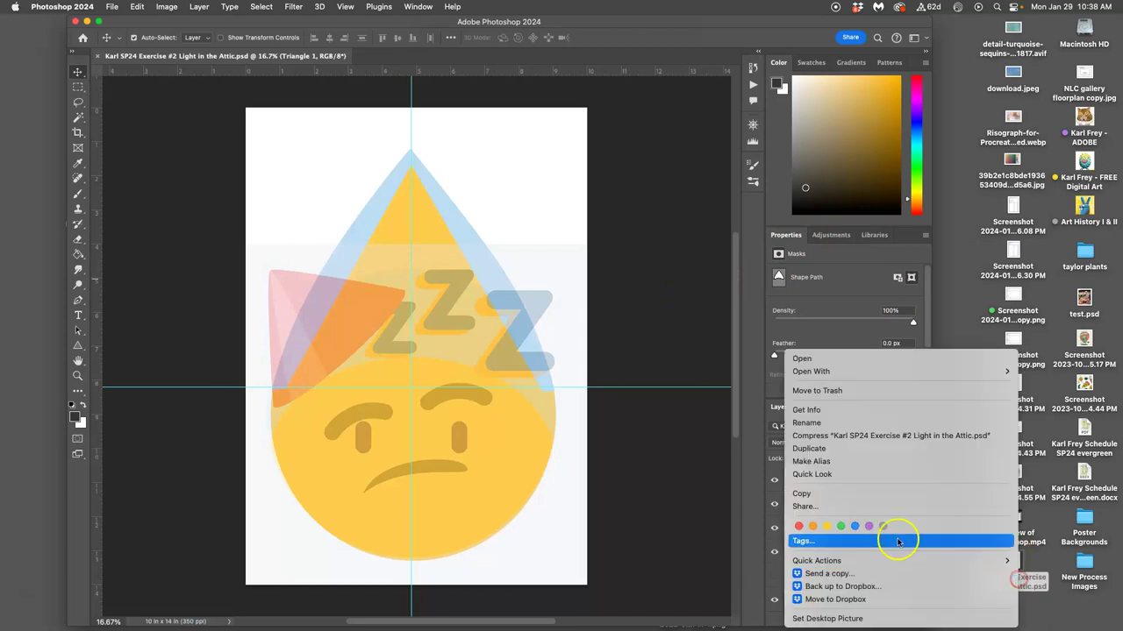
pyautogui.click(840, 531)
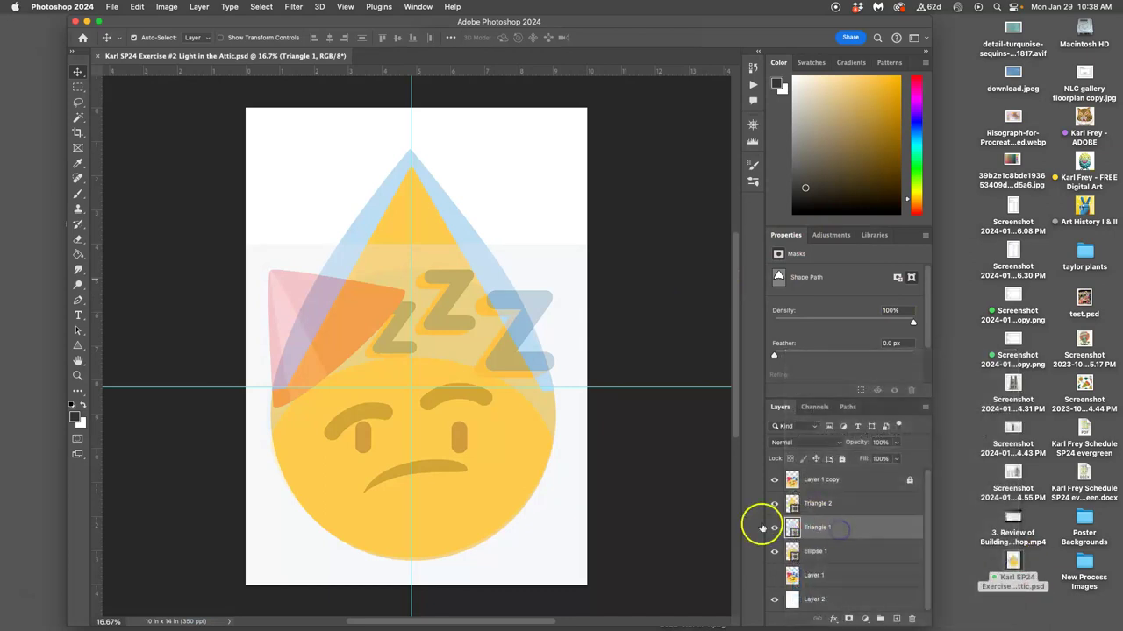
pyautogui.click(683, 521)
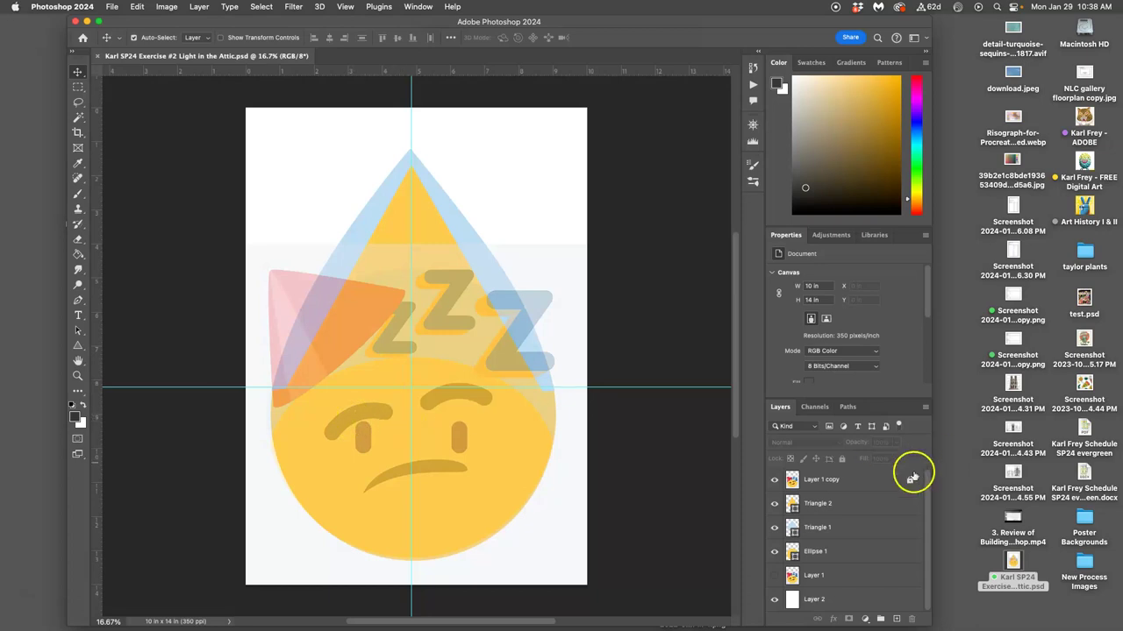
# Draw a yellow rectangle near the top-left of the page with the Rectangle Tool.
pyautogui.click(862, 504)
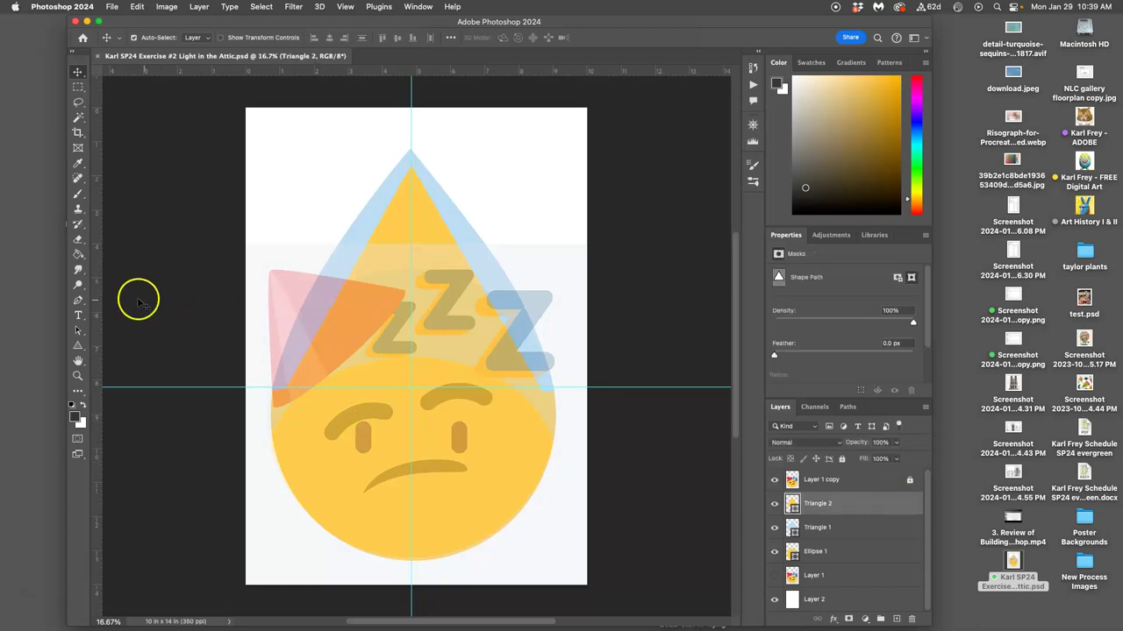
pyautogui.click(78, 345)
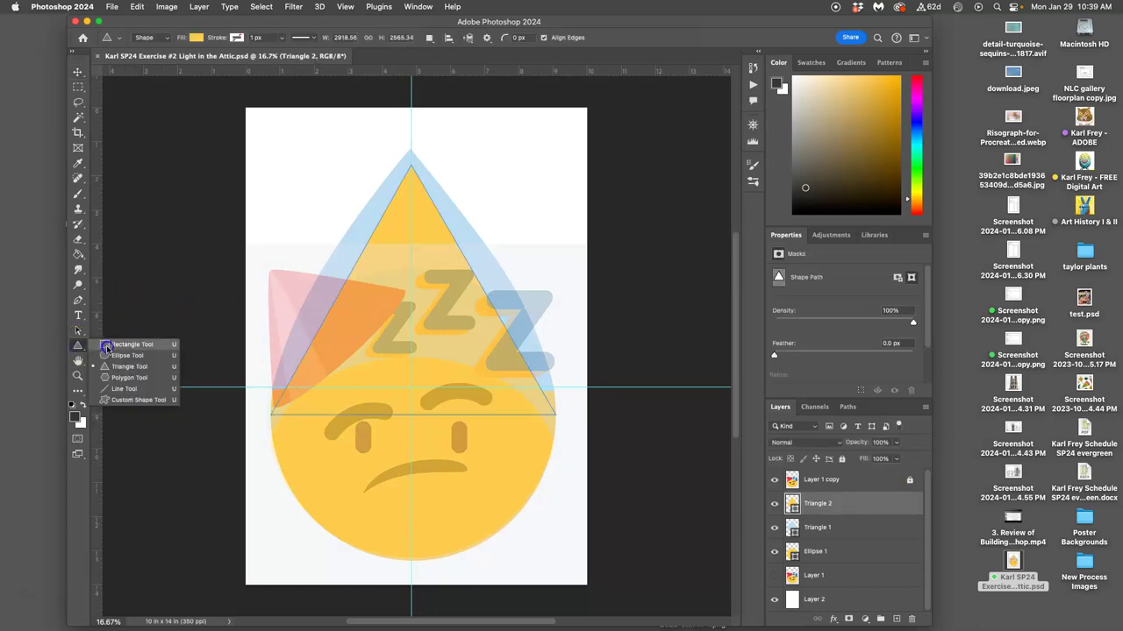
pyautogui.click(106, 349)
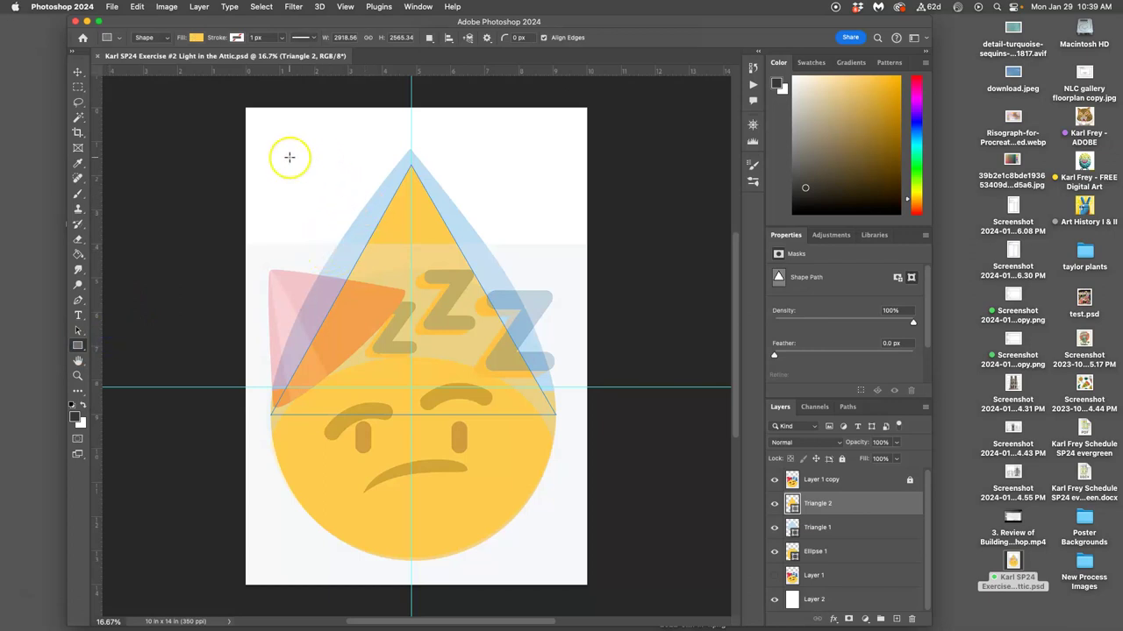
pyautogui.moveTo(272, 142); pyautogui.dragTo(372, 174)
# Try and undo two diagonal Line Tool strokes, then shorten the rectangle to 1031 × 283 px.
pyautogui.click(78, 346)
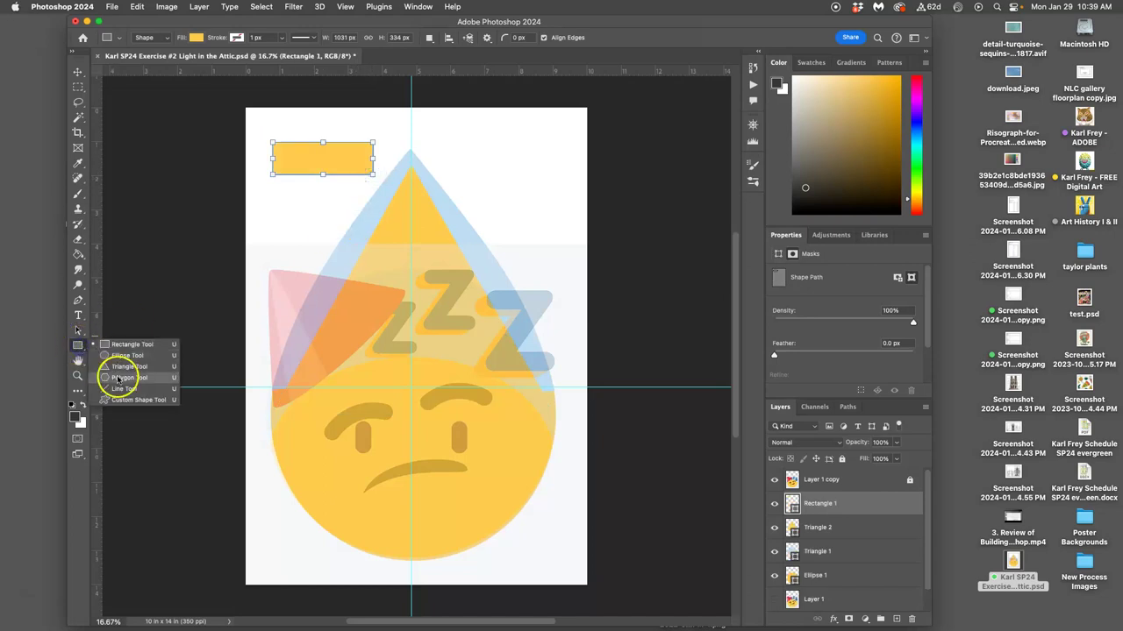
pyautogui.click(114, 389)
pyautogui.moveTo(457, 123); pyautogui.dragTo(535, 168)
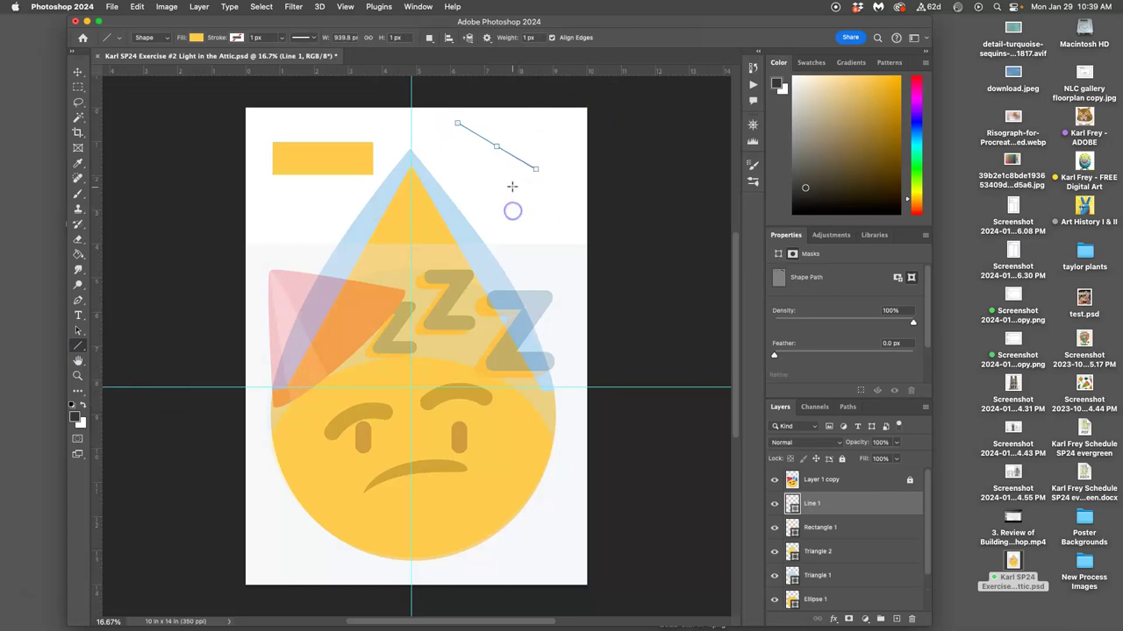
pyautogui.moveTo(451, 151); pyautogui.dragTo(511, 186)
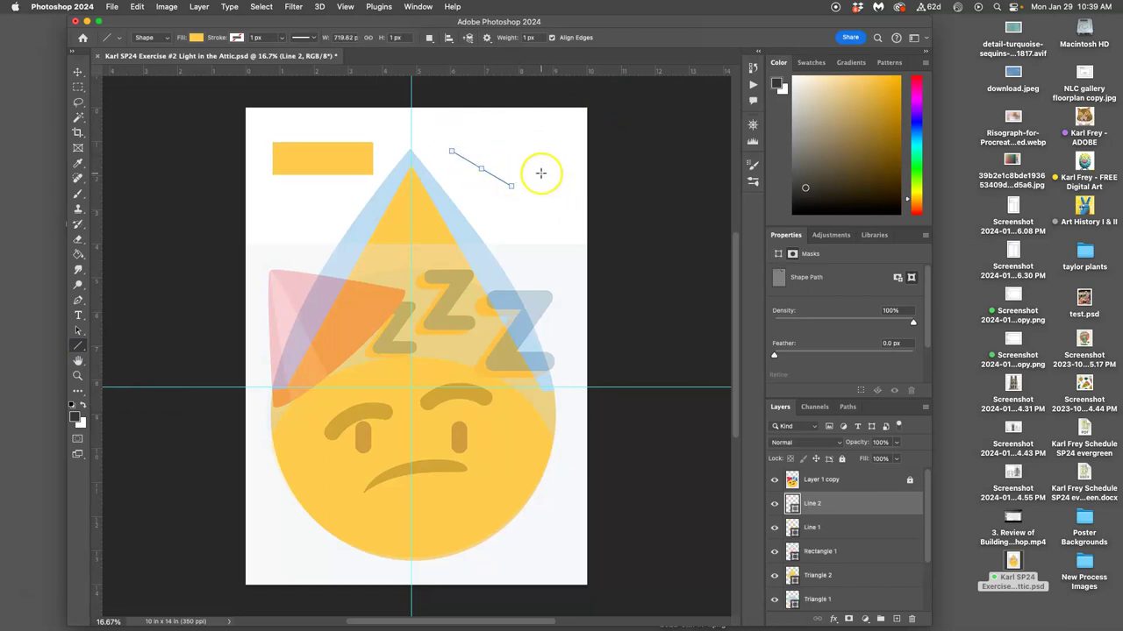
pyautogui.hotkey('ctrl', 'z')
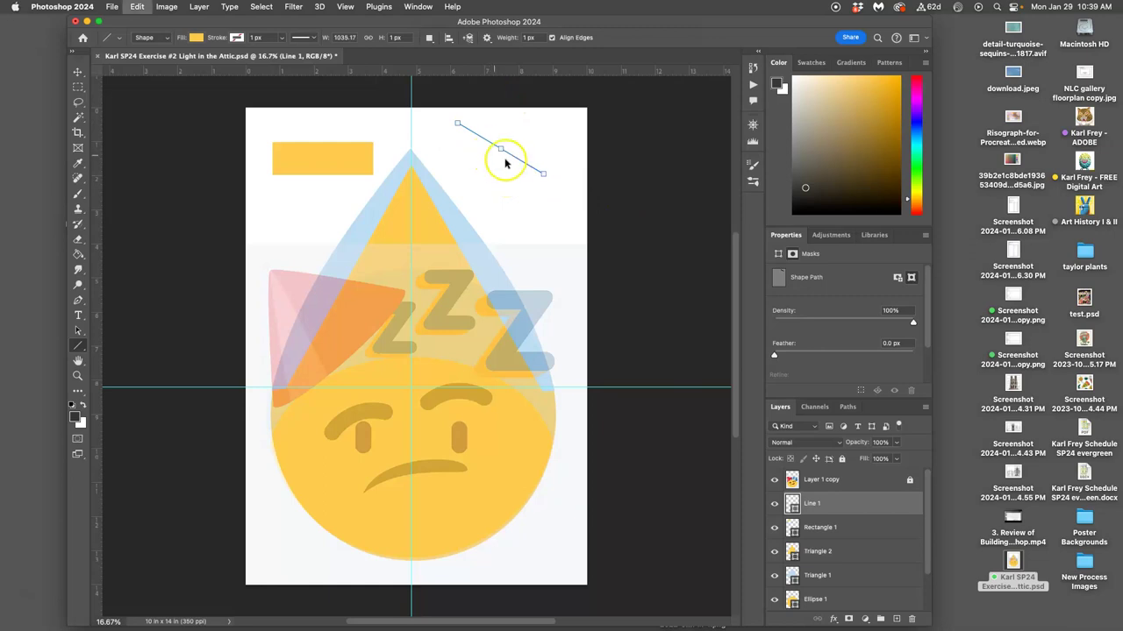
pyautogui.hotkey('ctrl', 'z')
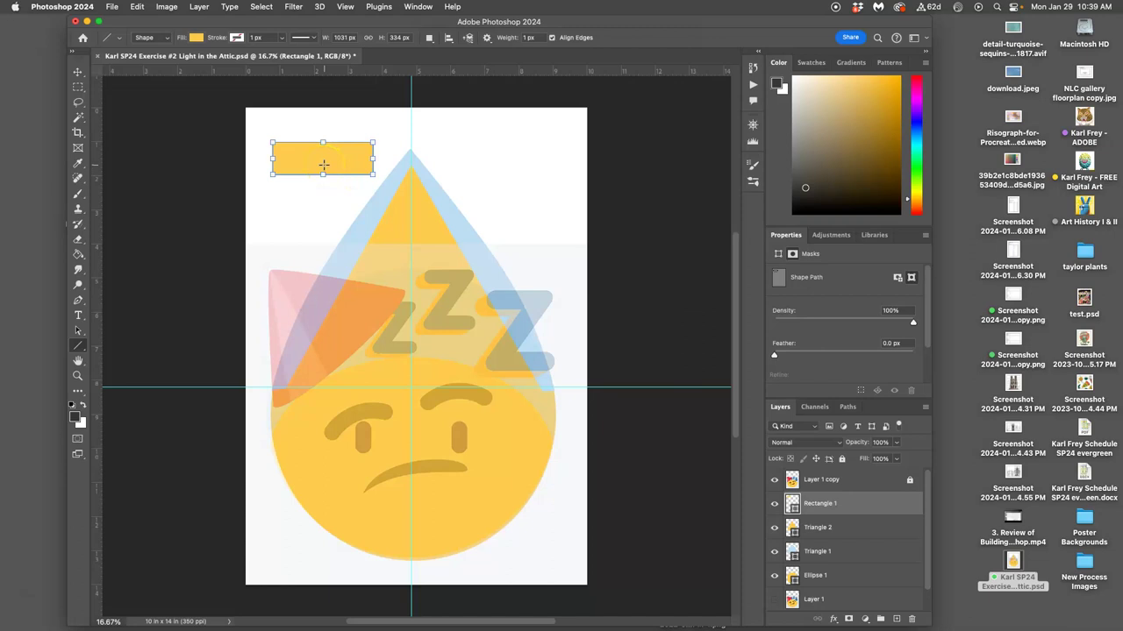
pyautogui.moveTo(323, 175)
pyautogui.mouseDown()
pyautogui.moveTo(324, 156)
pyautogui.moveTo(323, 193)
pyautogui.mouseUp()
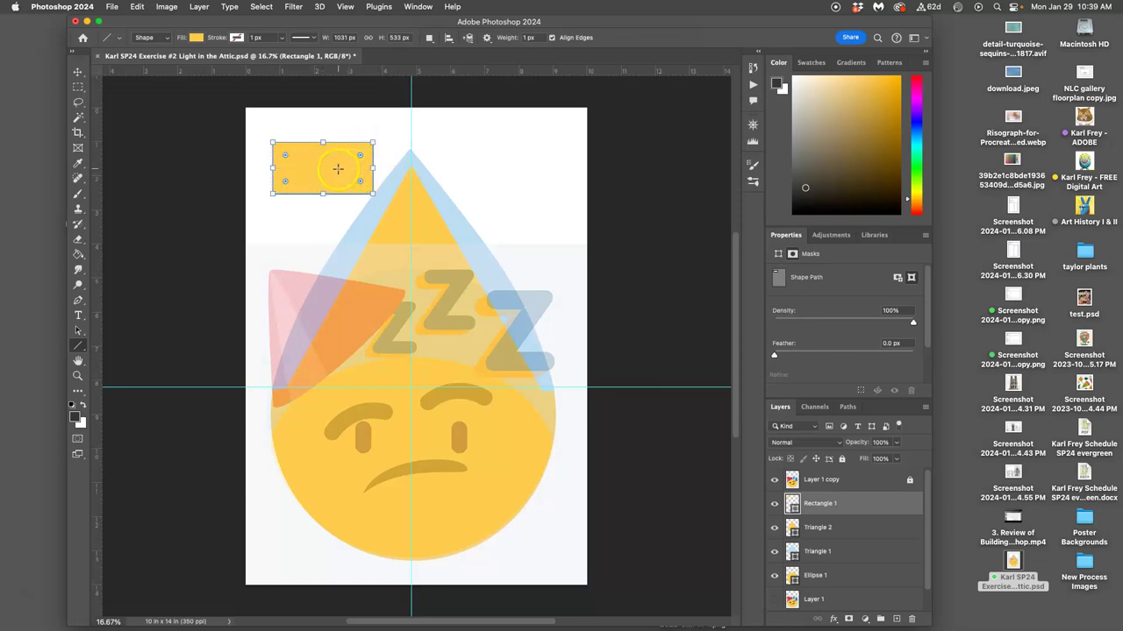
pyautogui.moveTo(323, 193); pyautogui.dragTo(323, 168)
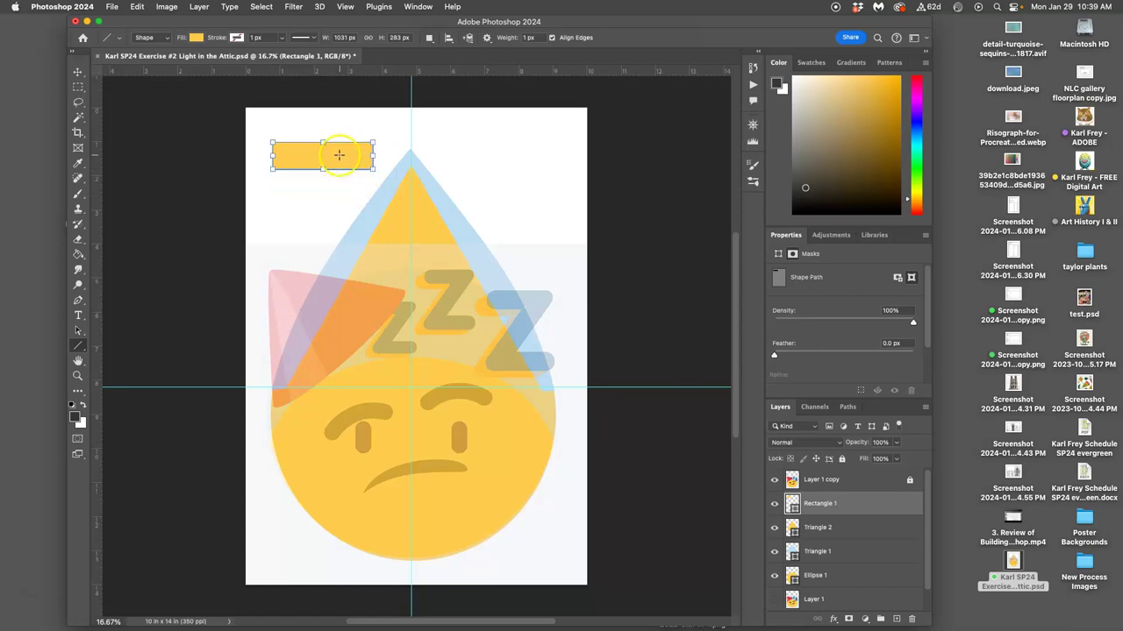
# Start a free transform on the rectangle's path, then exit it without changes.
pyautogui.rightClick(339, 155)
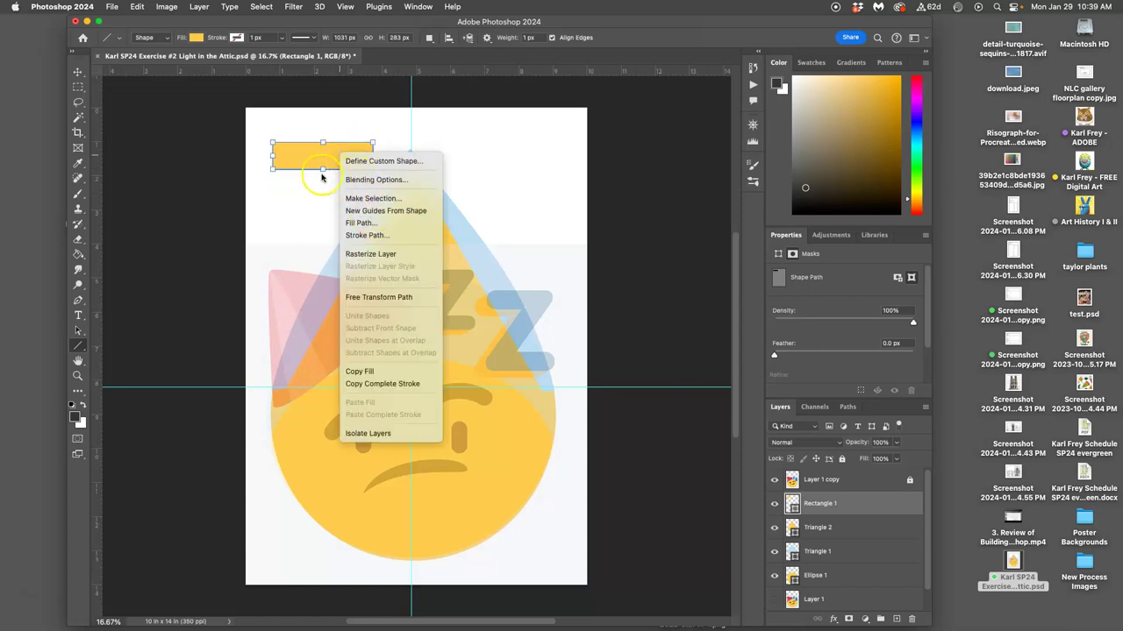
pyautogui.click(313, 160)
pyautogui.rightClick(313, 158)
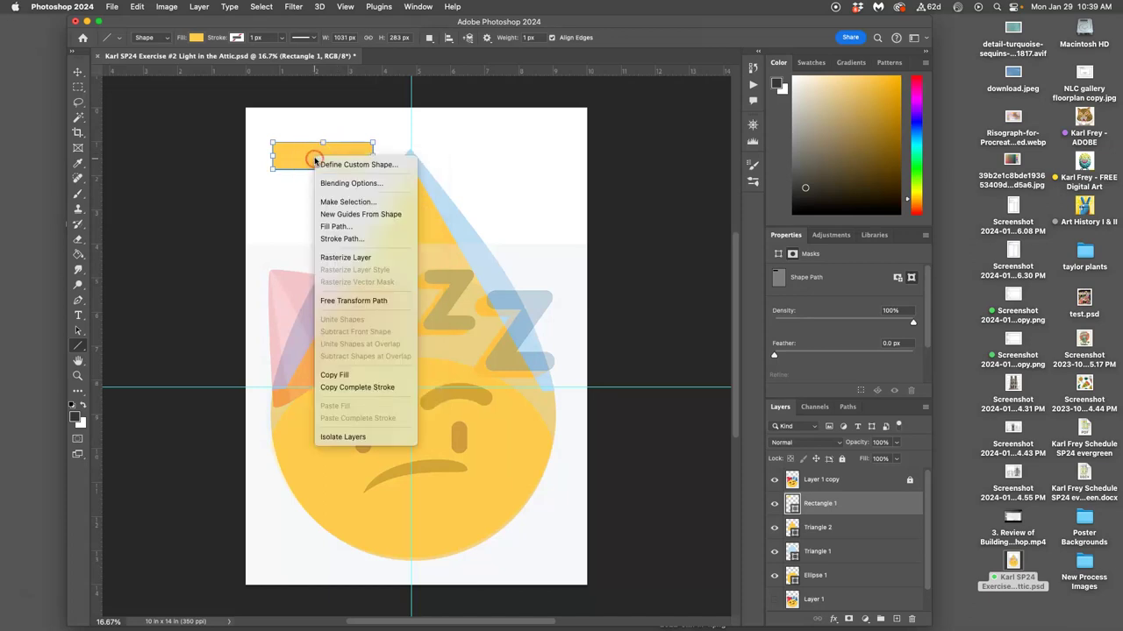
pyautogui.click(372, 303)
pyautogui.rightClick(329, 158)
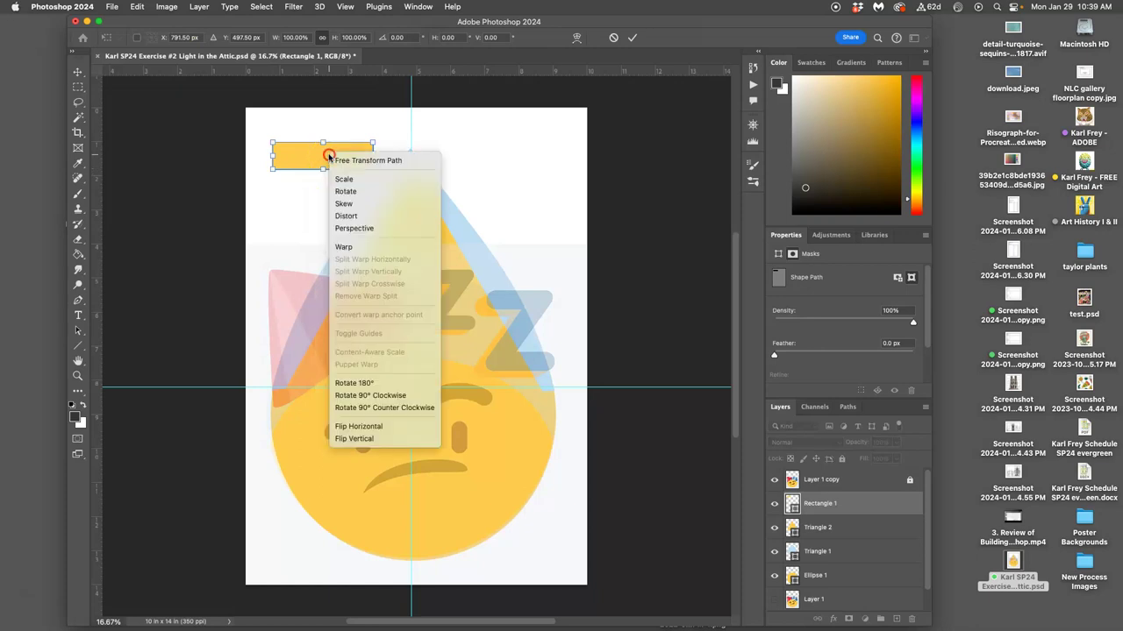
pyautogui.click(314, 237)
pyautogui.press('Return')
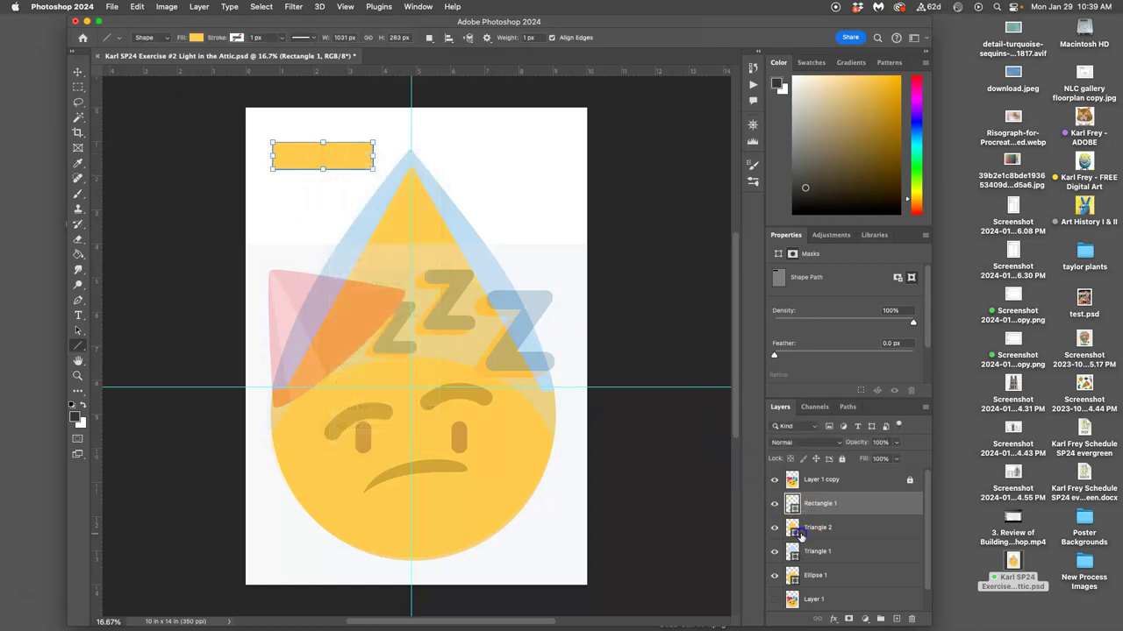
# Select Rectangle 1 and put it into Warp mode via Cmd+T, zooming in on the bar.
pyautogui.click(812, 504)
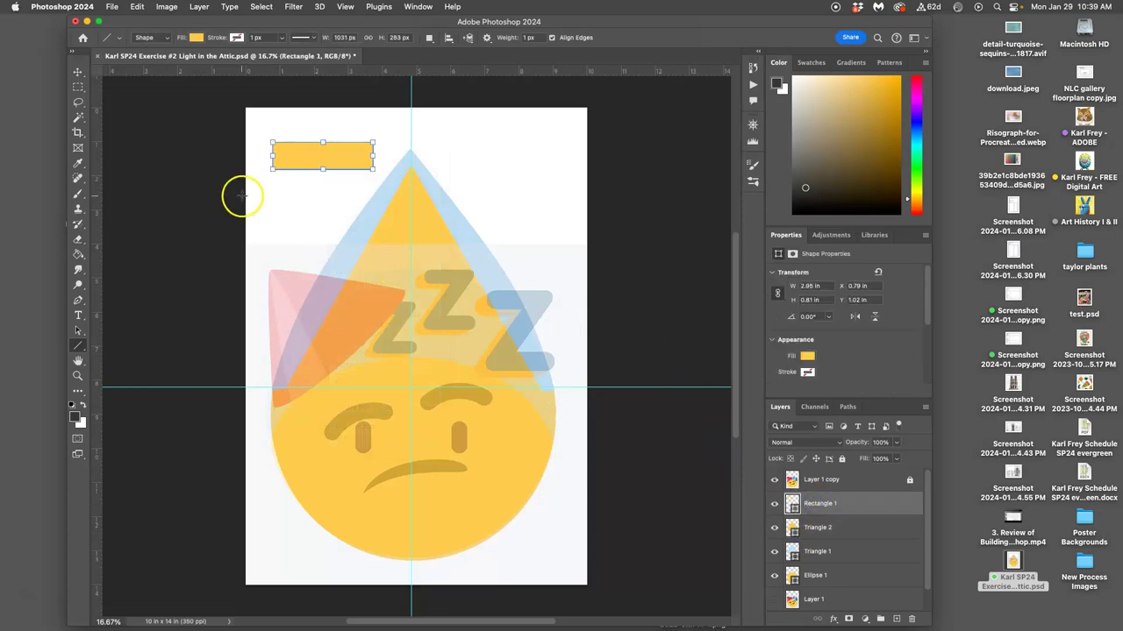
pyautogui.press('super+t')
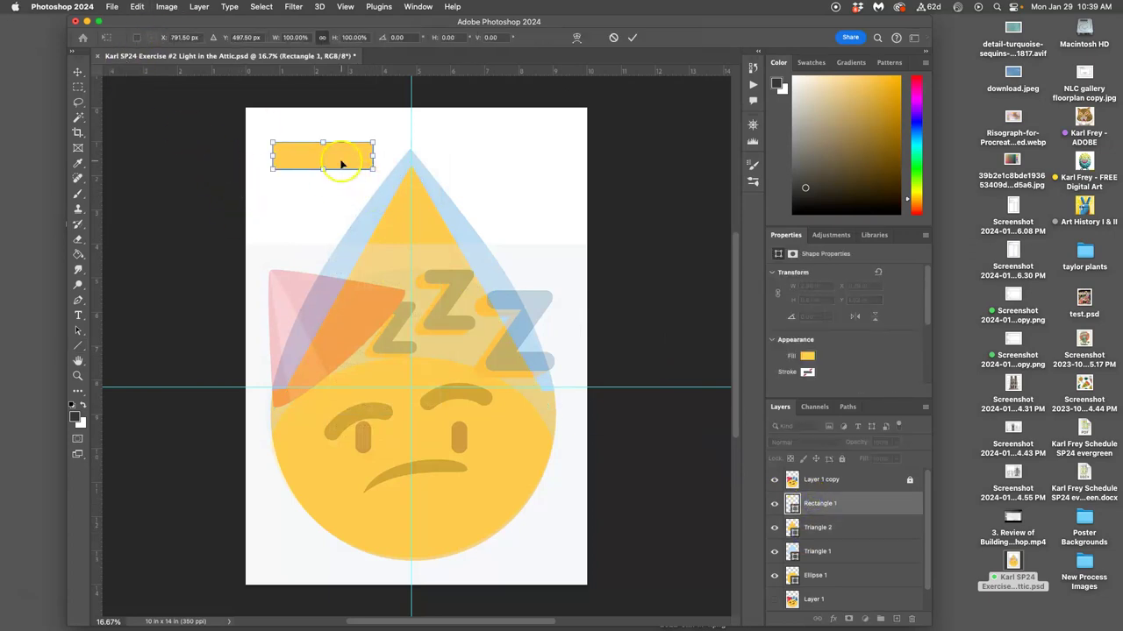
pyautogui.rightClick(342, 159)
pyautogui.click(379, 253)
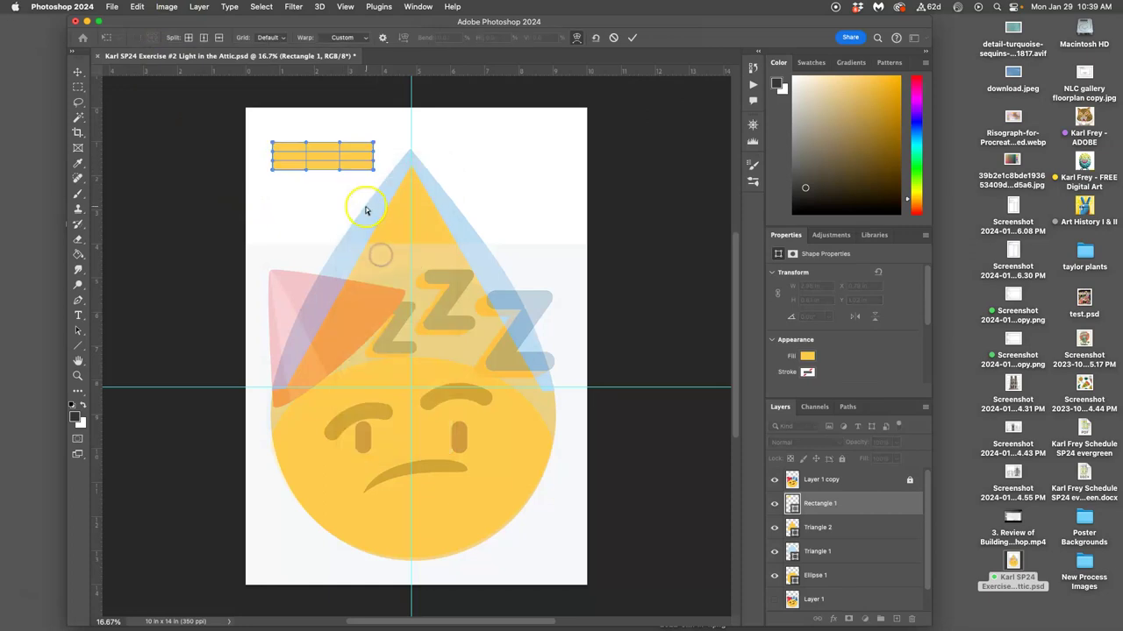
pyautogui.moveTo(366, 208); pyautogui.dragTo(261, 143)
# Warp the bar's right end outward into a rounded cap.
pyautogui.scroll(5, 336, 381)
pyautogui.hscroll(4, 351, 333)
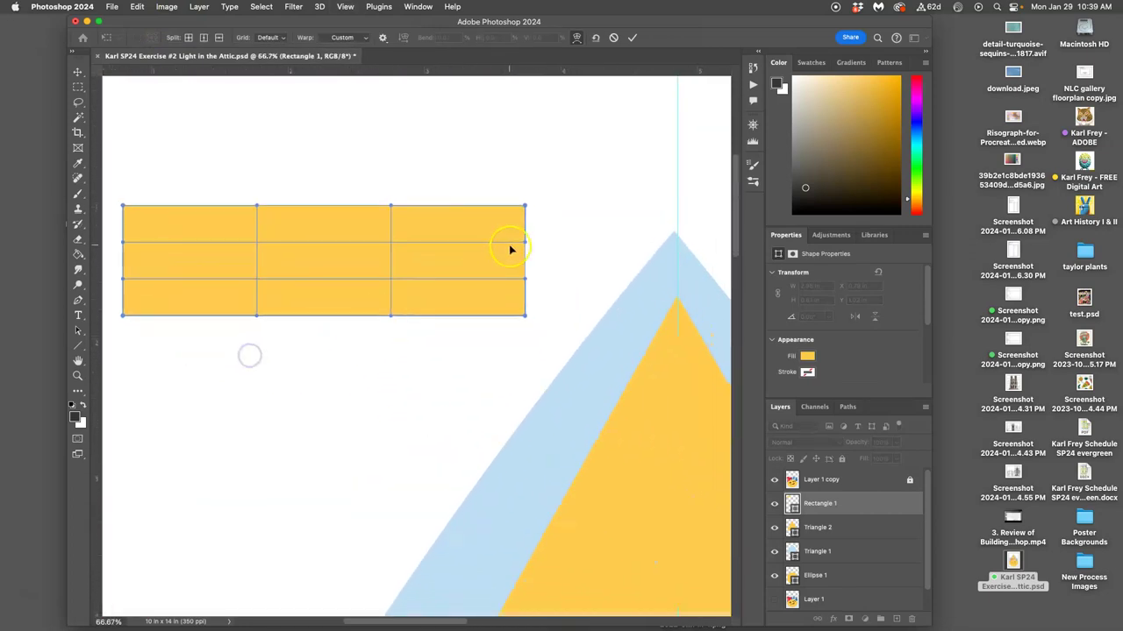
pyautogui.moveTo(526, 243); pyautogui.dragTo(603, 243)
pyautogui.click(541, 281)
pyautogui.moveTo(525, 280); pyautogui.dragTo(582, 277)
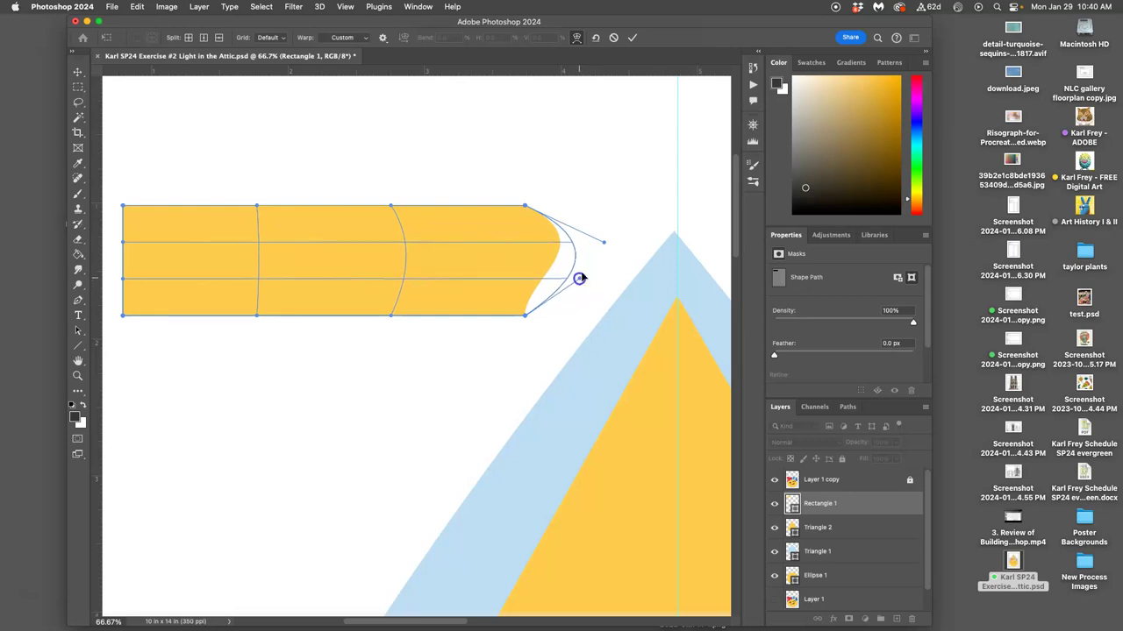
pyautogui.moveTo(579, 279); pyautogui.dragTo(578, 279)
pyautogui.moveTo(604, 242)
pyautogui.mouseDown()
pyautogui.moveTo(593, 242)
pyautogui.moveTo(606, 220)
pyautogui.mouseUp()
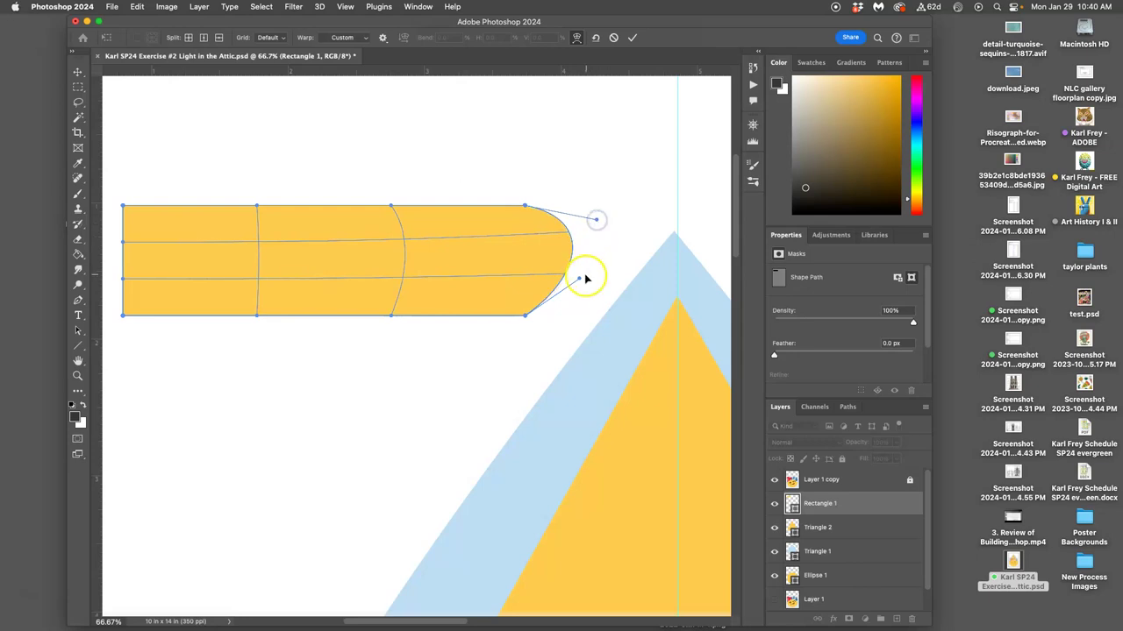
pyautogui.moveTo(585, 279); pyautogui.dragTo(581, 303)
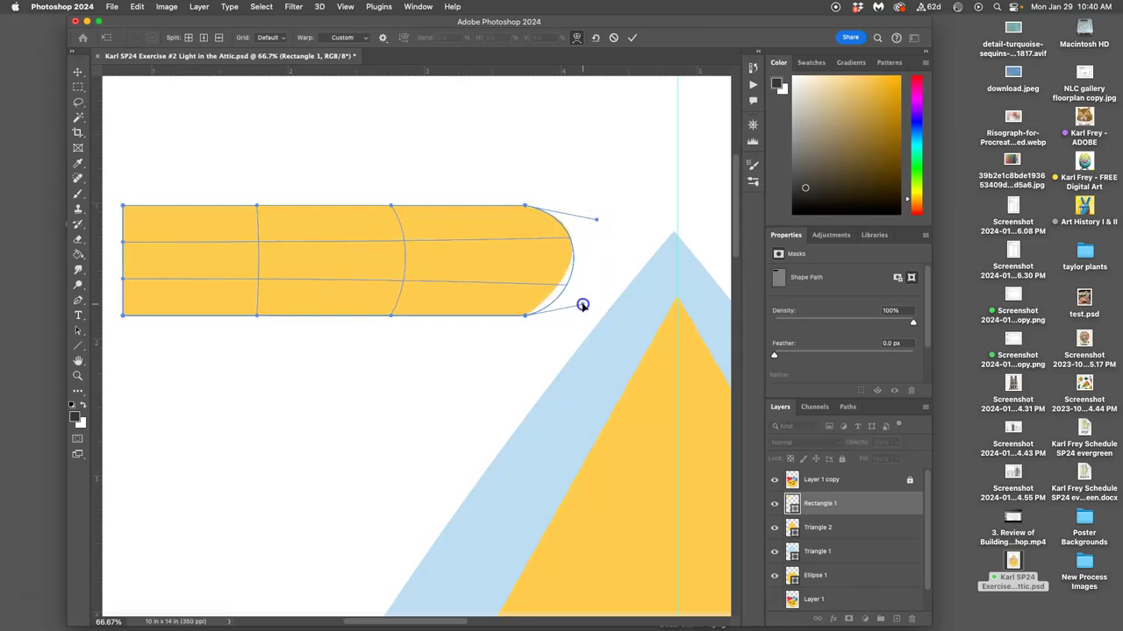
pyautogui.click(596, 220)
pyautogui.moveTo(598, 218); pyautogui.dragTo(598, 216)
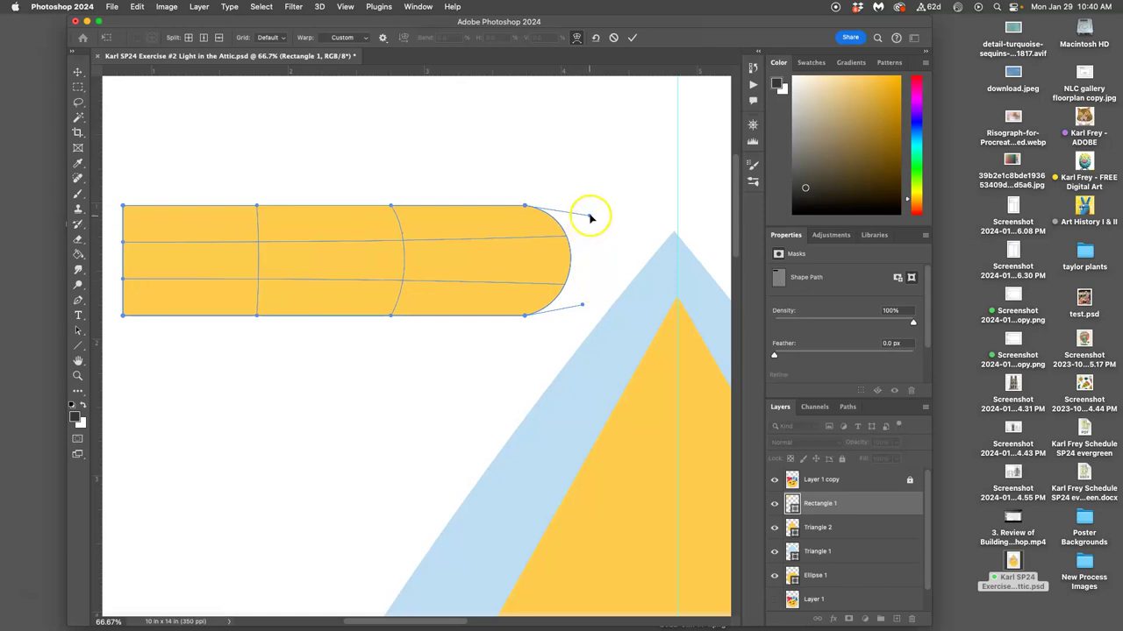
pyautogui.moveTo(590, 219); pyautogui.dragTo(587, 215)
# Warp the bar's left end outward into a matching rounded cap.
pyautogui.hscroll(-5, 436, 320)
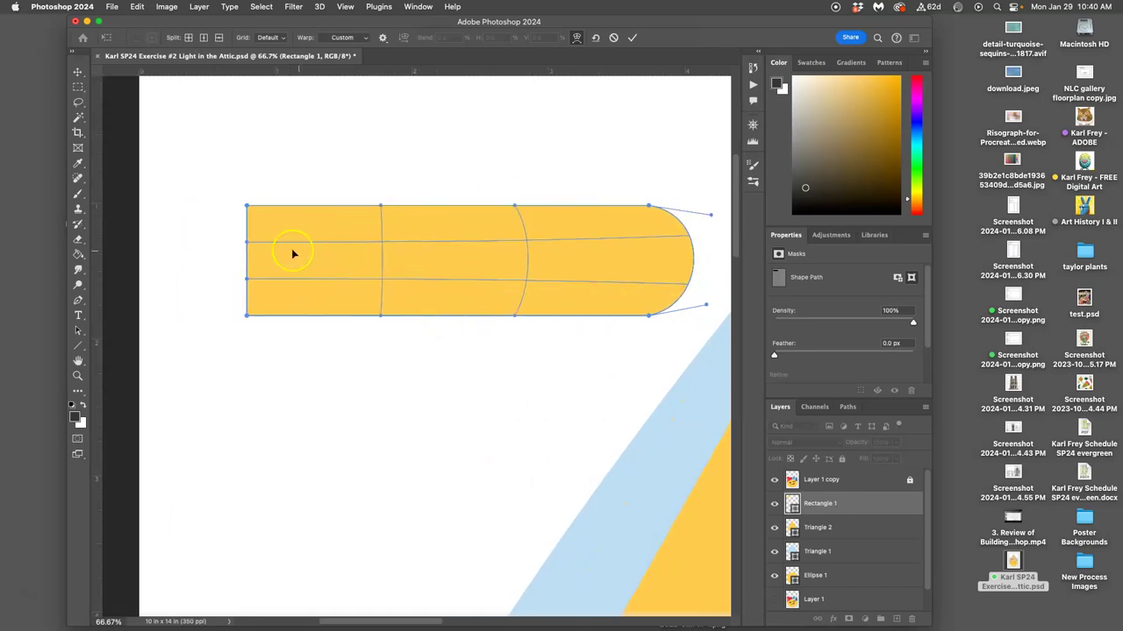
pyautogui.click(247, 244)
pyautogui.moveTo(246, 242); pyautogui.dragTo(171, 238)
pyautogui.click(255, 287)
pyautogui.moveTo(255, 287); pyautogui.dragTo(180, 308)
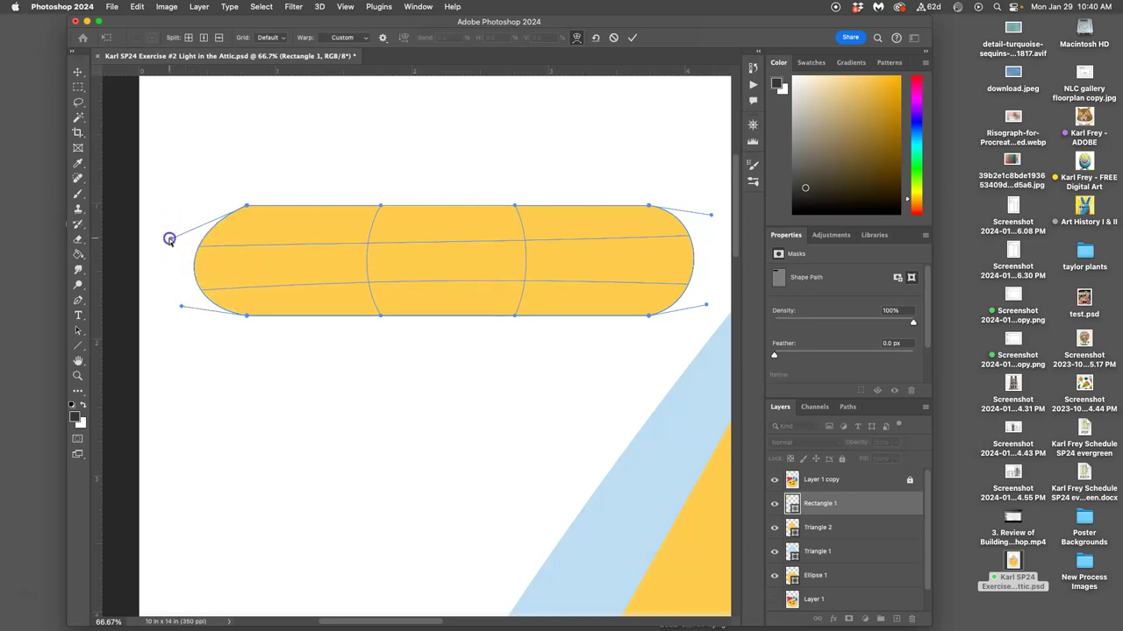
pyautogui.moveTo(172, 238); pyautogui.dragTo(174, 223)
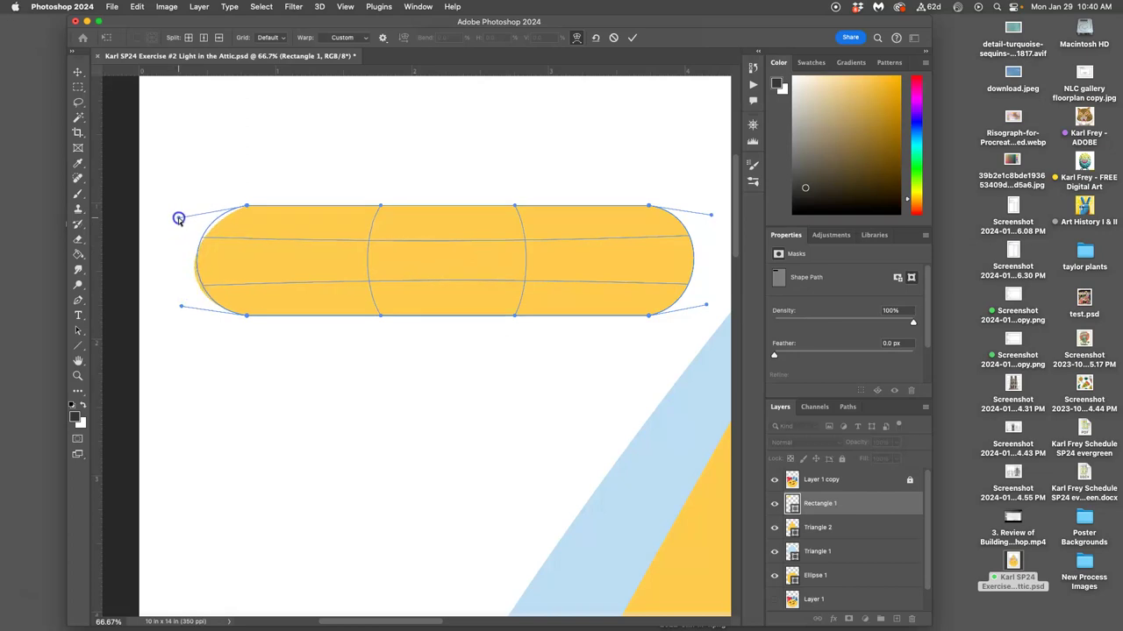
pyautogui.moveTo(178, 218); pyautogui.dragTo(179, 217)
# Round the right end slightly more, then apply the warp and convert to a regular path.
pyautogui.hscroll(5, 677, 260)
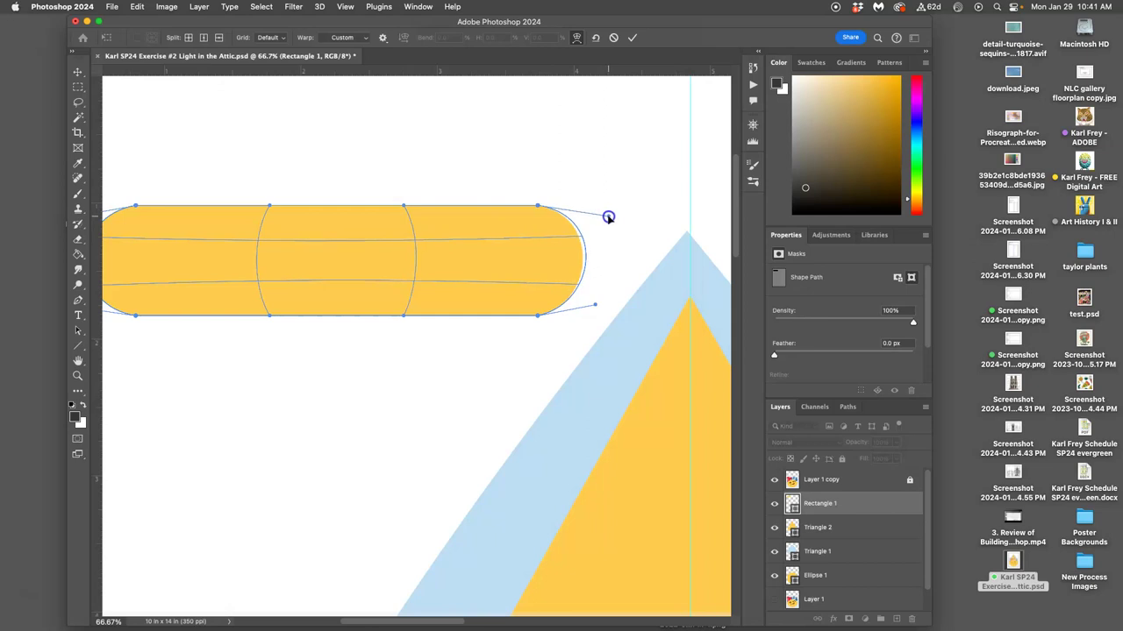
pyautogui.moveTo(594, 304); pyautogui.dragTo(598, 304)
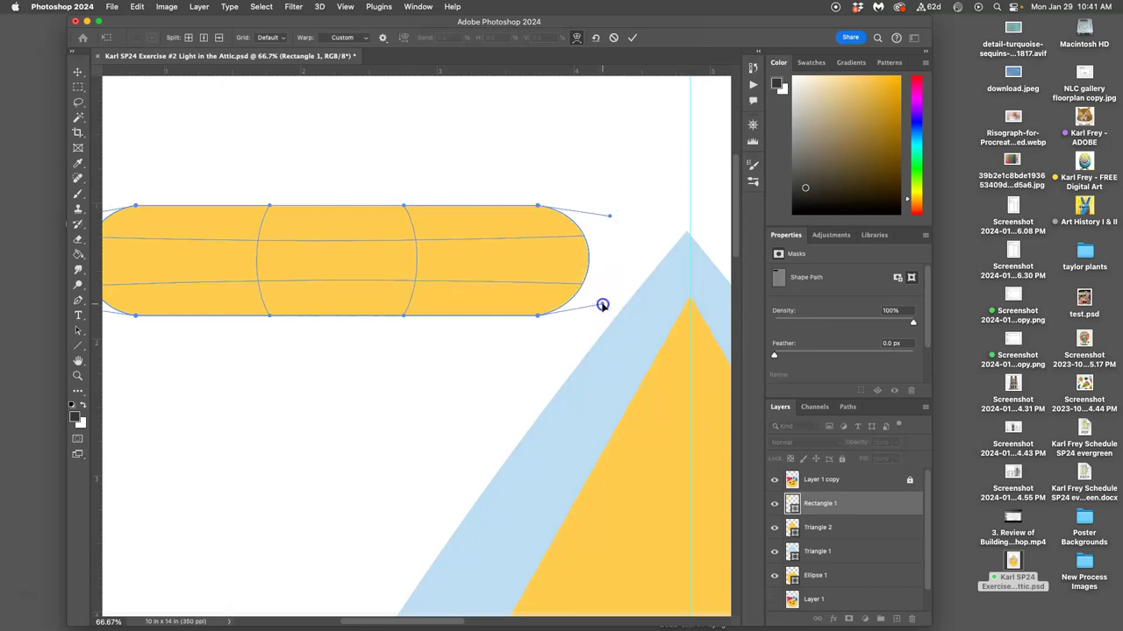
pyautogui.press('Return')
pyautogui.click(568, 233)
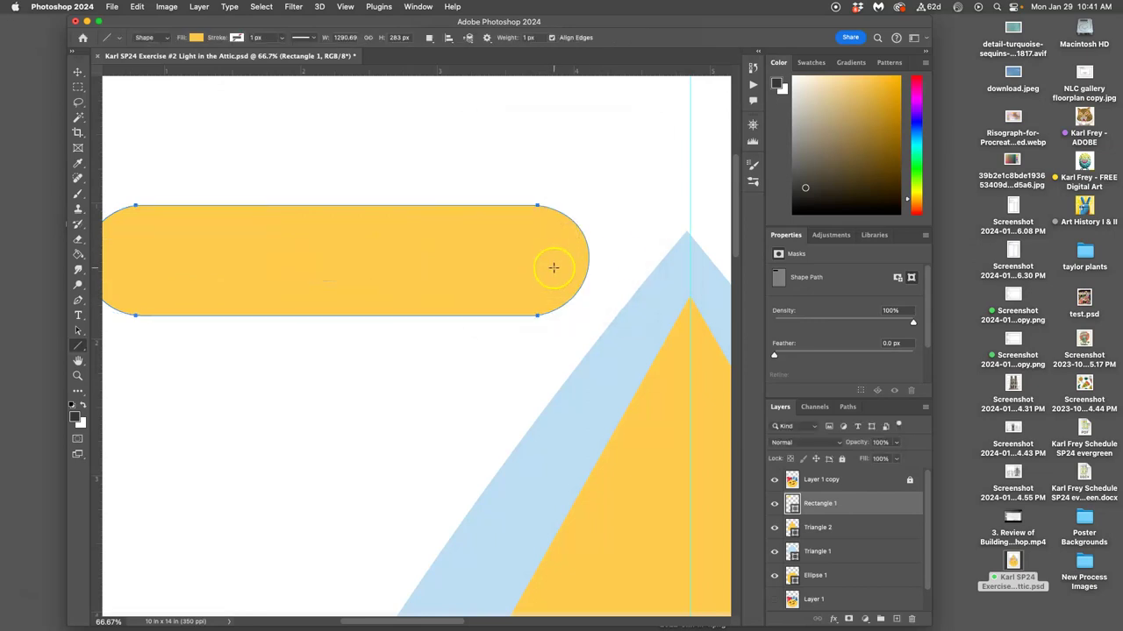
# Reposition the yellow pill with the Move tool and zoom out.
pyautogui.hscroll(-5, 552, 264)
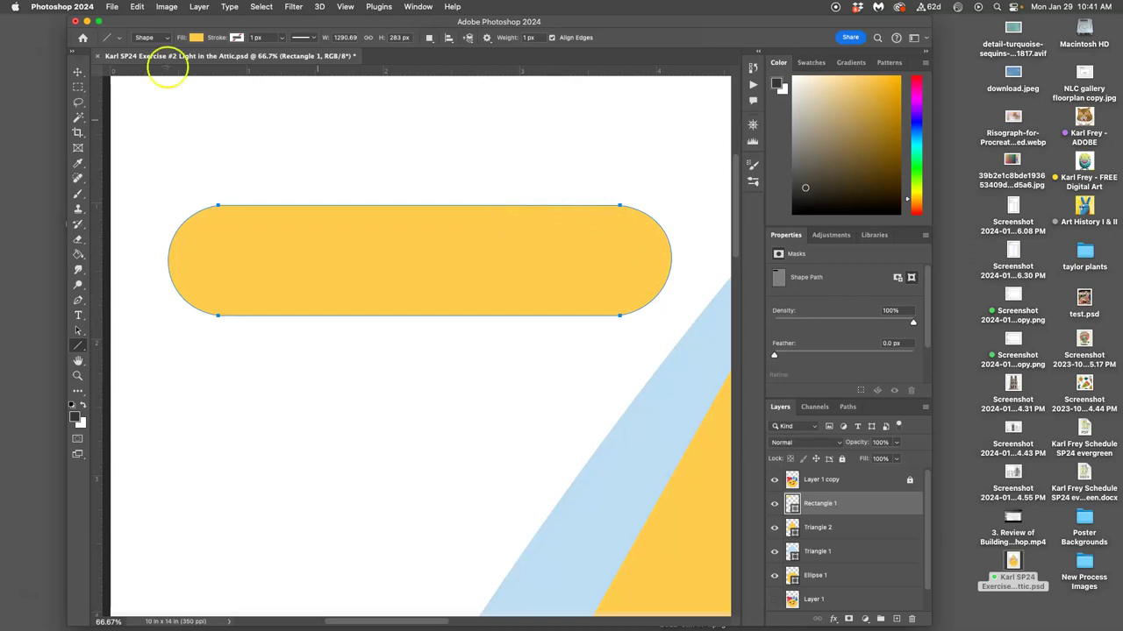
pyautogui.click(77, 71)
pyautogui.moveTo(438, 253); pyautogui.dragTo(429, 213)
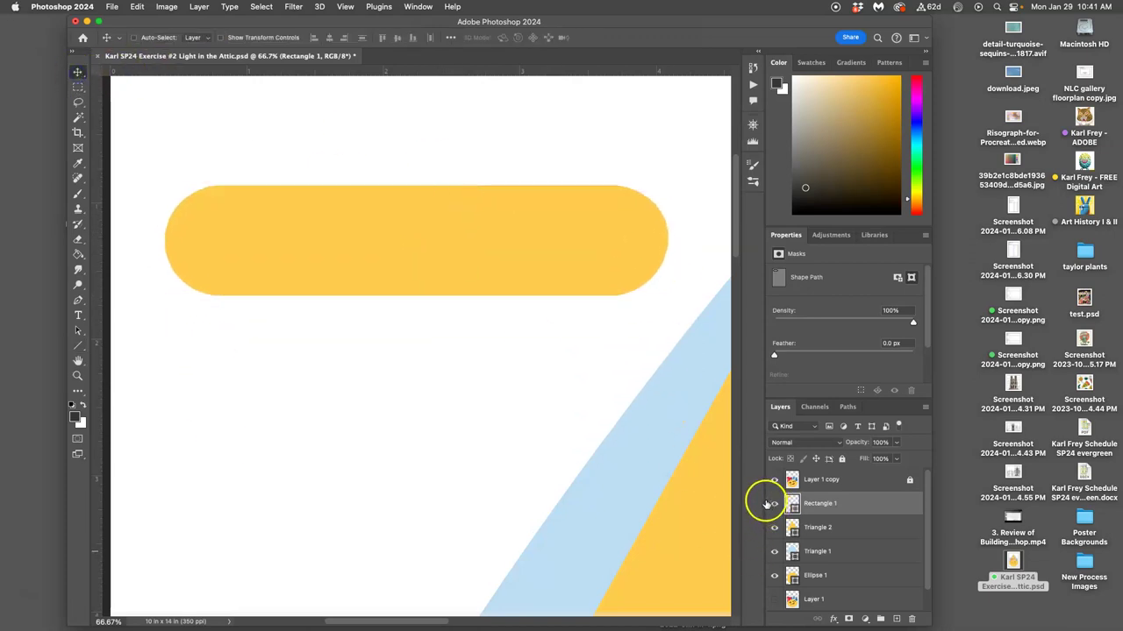
pyautogui.press('super+minus')
pyautogui.press('super+minus')
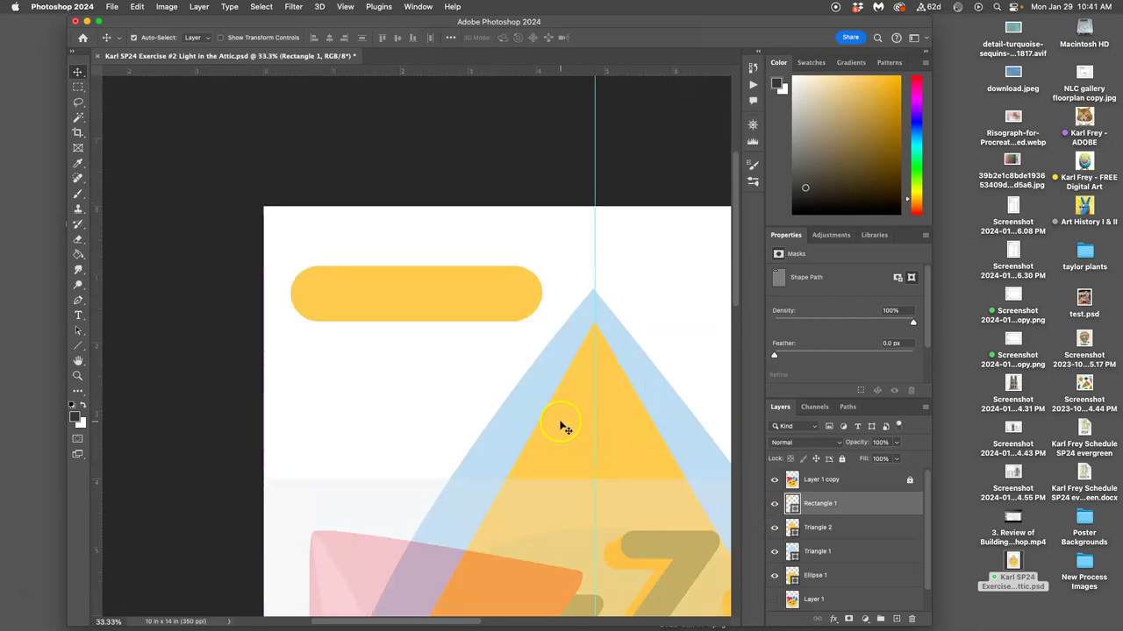
# Duplicate the pill, place the copy directly below, and start transforming it.
pyautogui.press('super+j')
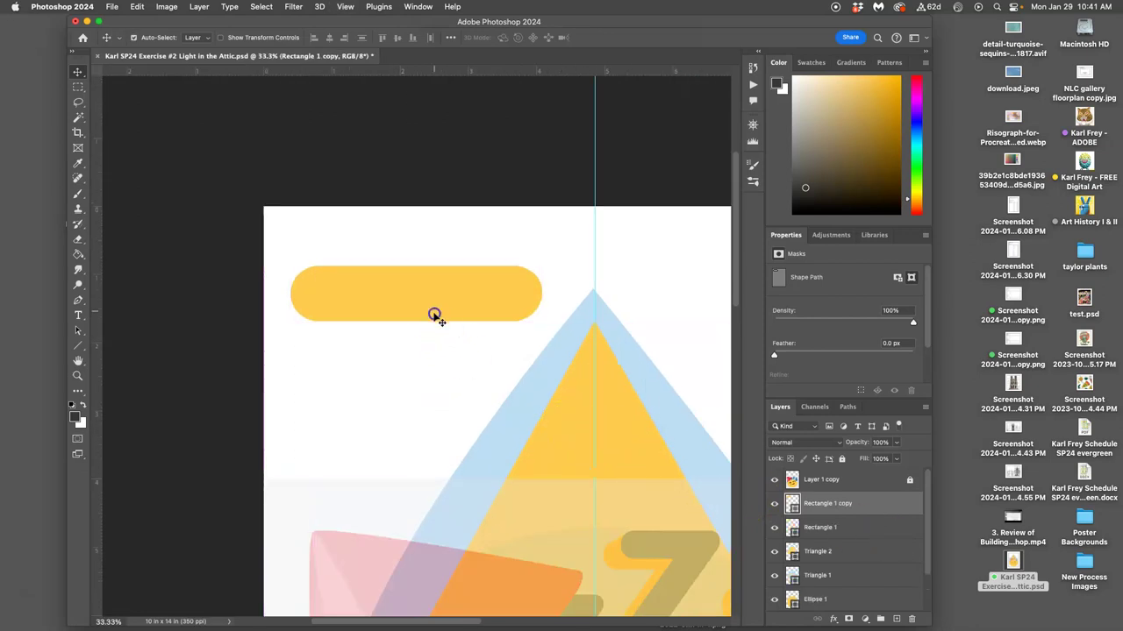
pyautogui.moveTo(434, 322); pyautogui.dragTo(443, 397)
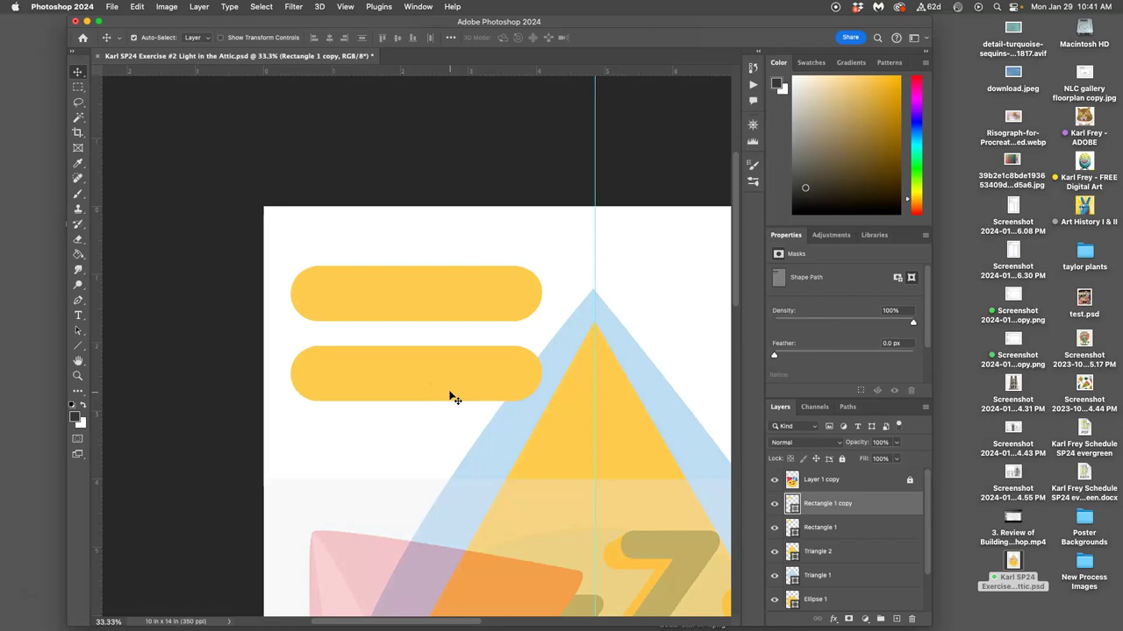
pyautogui.press('super')
pyautogui.press('super+t')
# Warp the lower yellow pill, lifting its top and bottom edges into an arched curve.
pyautogui.rightClick(429, 386)
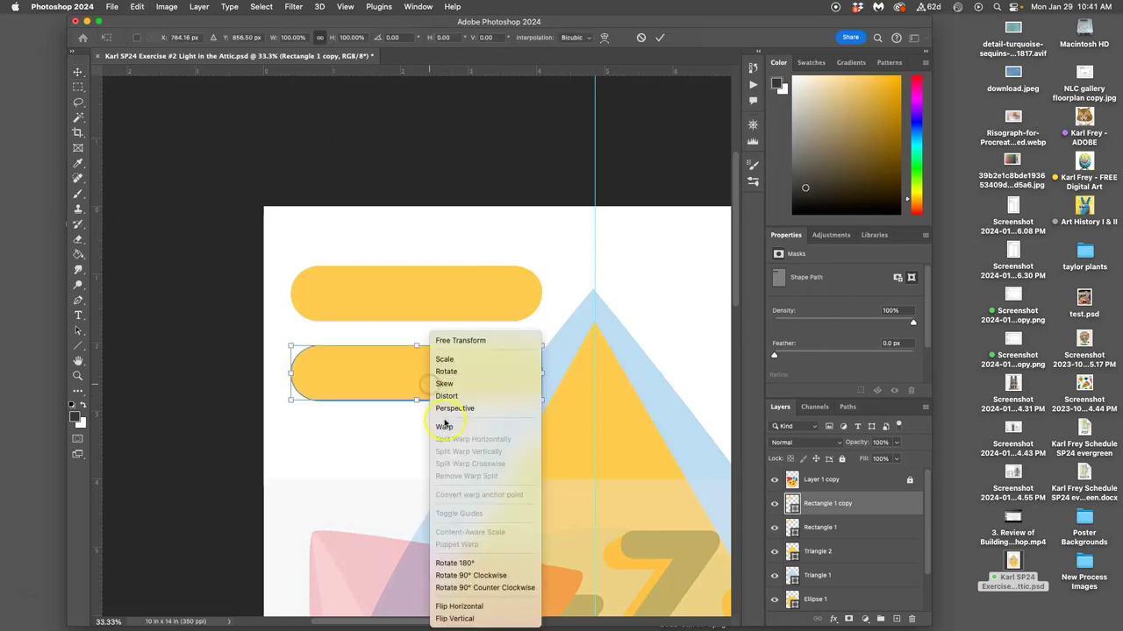
pyautogui.click(444, 426)
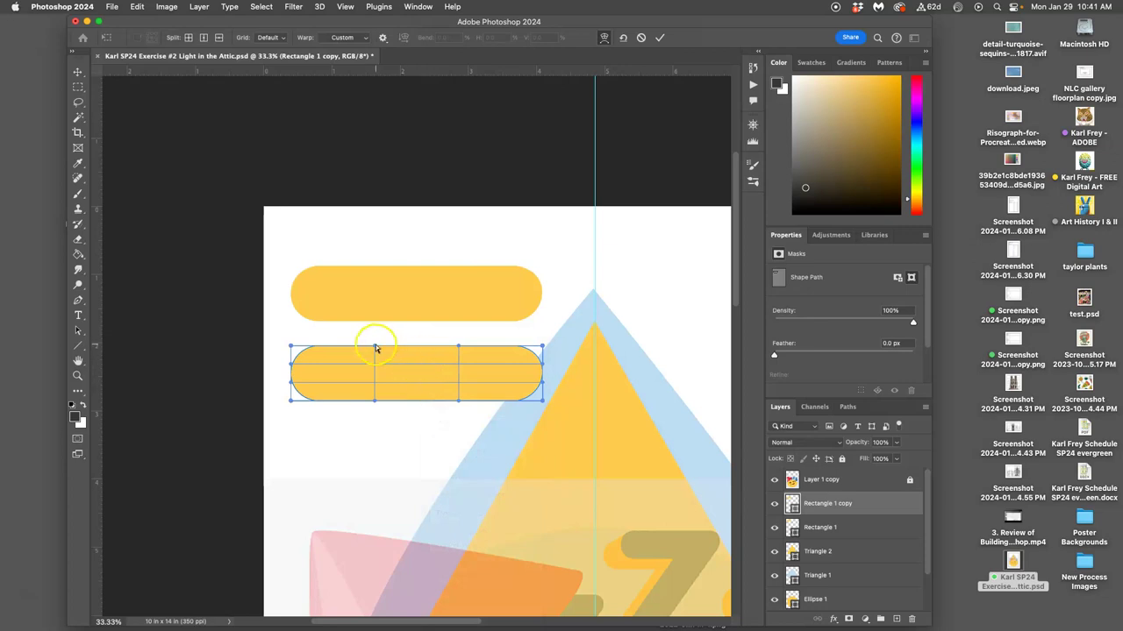
pyautogui.moveTo(374, 349); pyautogui.dragTo(379, 300)
pyautogui.moveTo(458, 346); pyautogui.dragTo(456, 305)
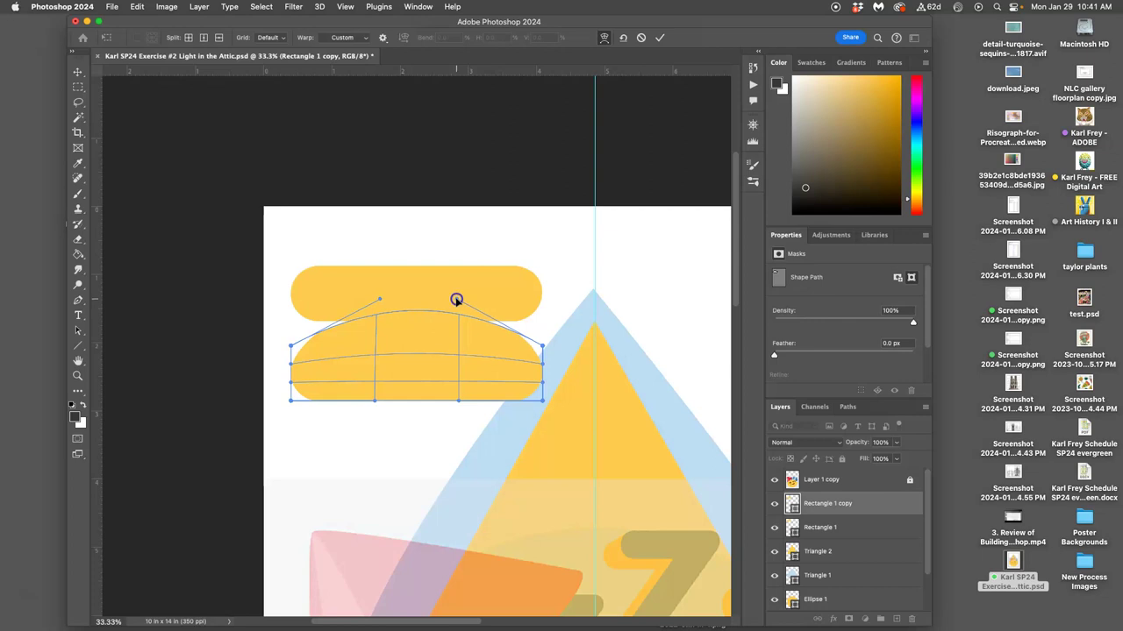
pyautogui.moveTo(375, 401); pyautogui.dragTo(385, 342)
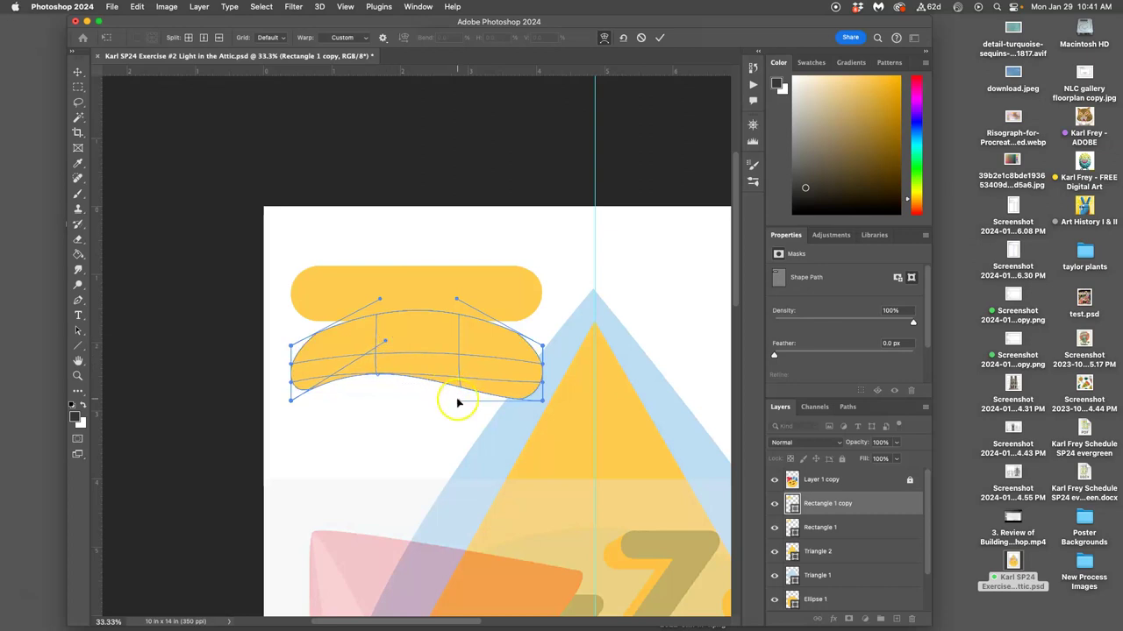
pyautogui.moveTo(458, 400); pyautogui.dragTo(465, 353)
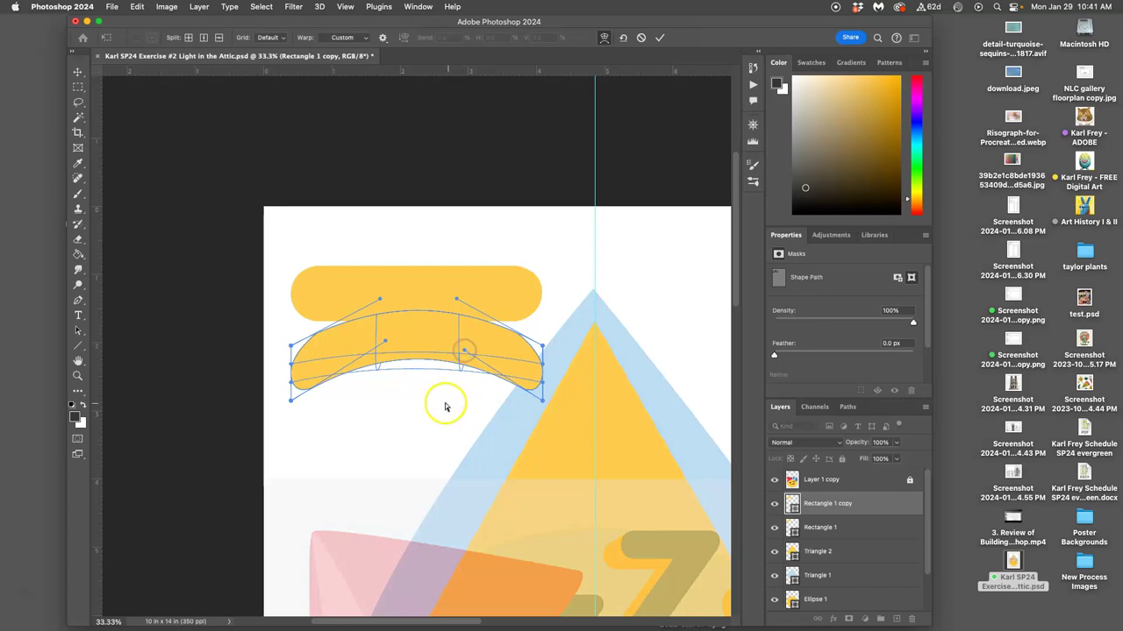
pyautogui.moveTo(381, 302); pyautogui.dragTo(379, 305)
pyautogui.click(468, 304)
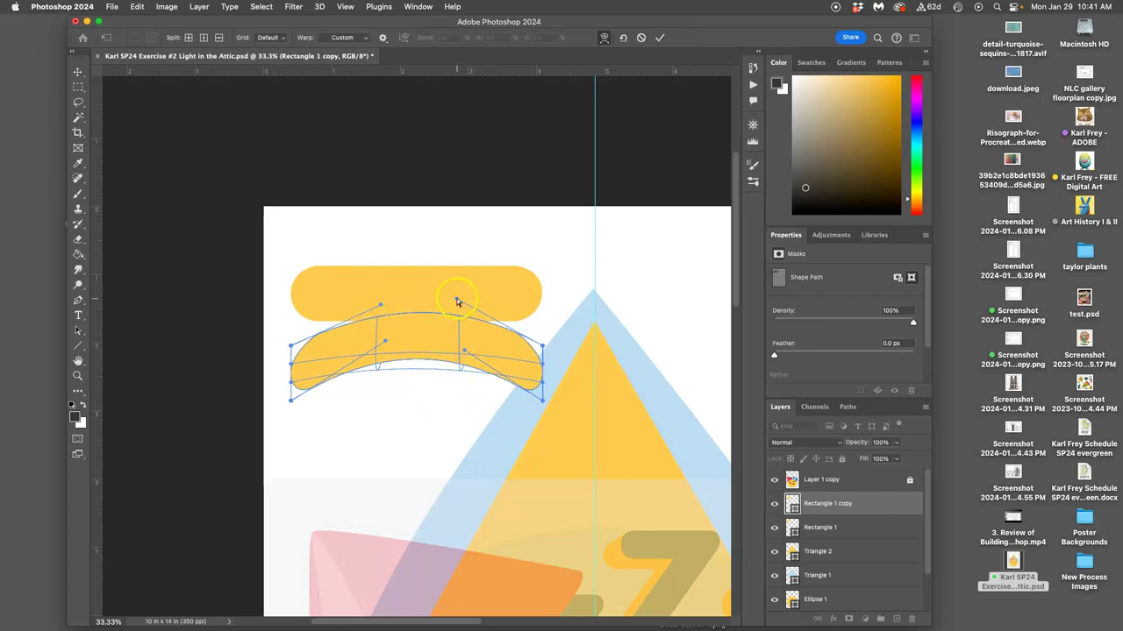
pyautogui.moveTo(456, 299); pyautogui.dragTo(454, 303)
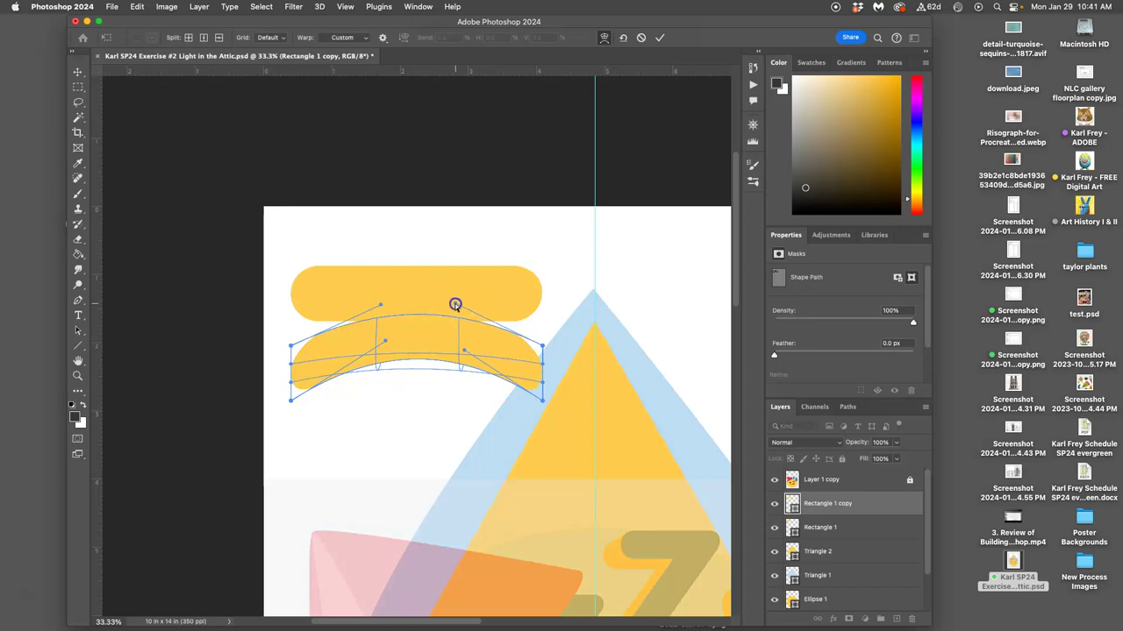
pyautogui.click(483, 406)
pyautogui.click(471, 405)
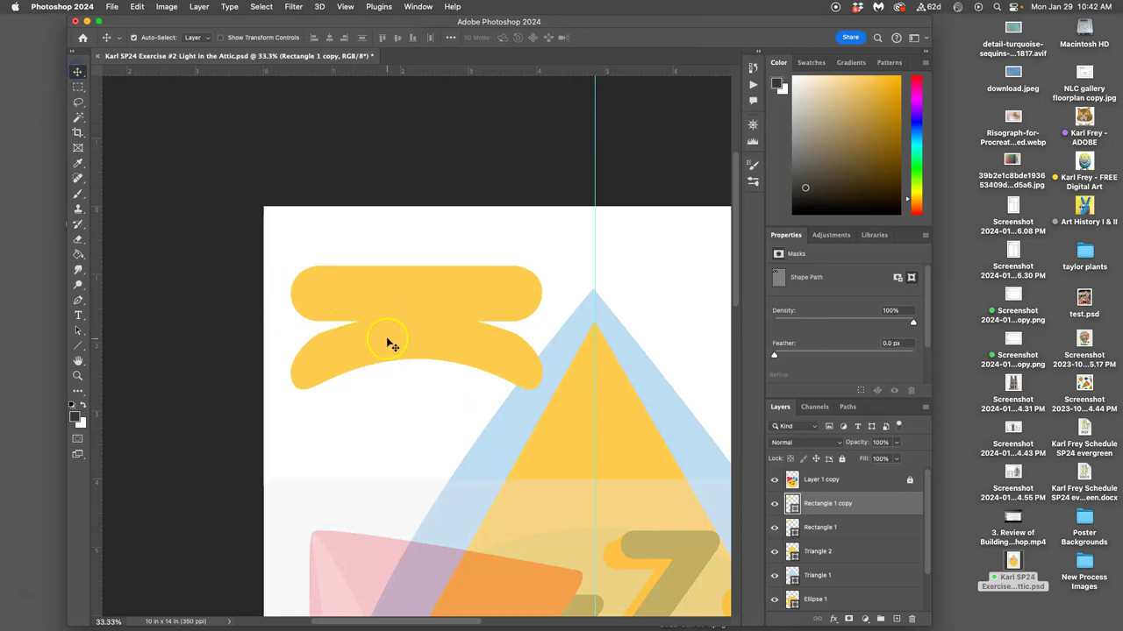
# Shift the arched pill left beneath the flat bar and zoom out to 12.5%.
pyautogui.moveTo(388, 341); pyautogui.dragTo(370, 392)
pyautogui.scroll(-5, 371, 391)
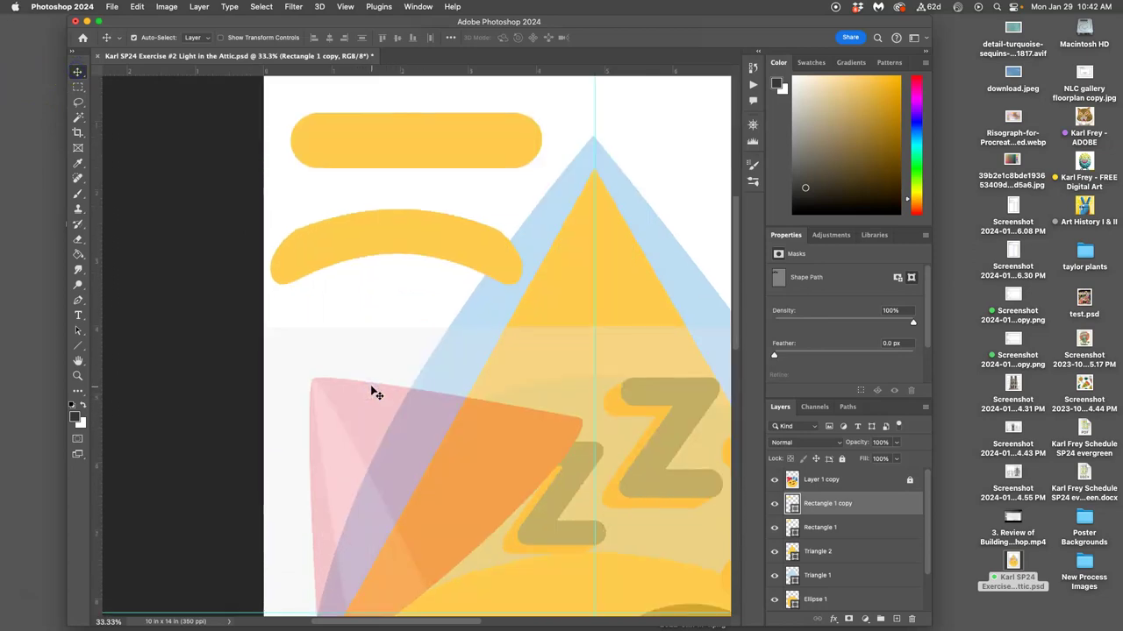
pyautogui.scroll(-3, 371, 391)
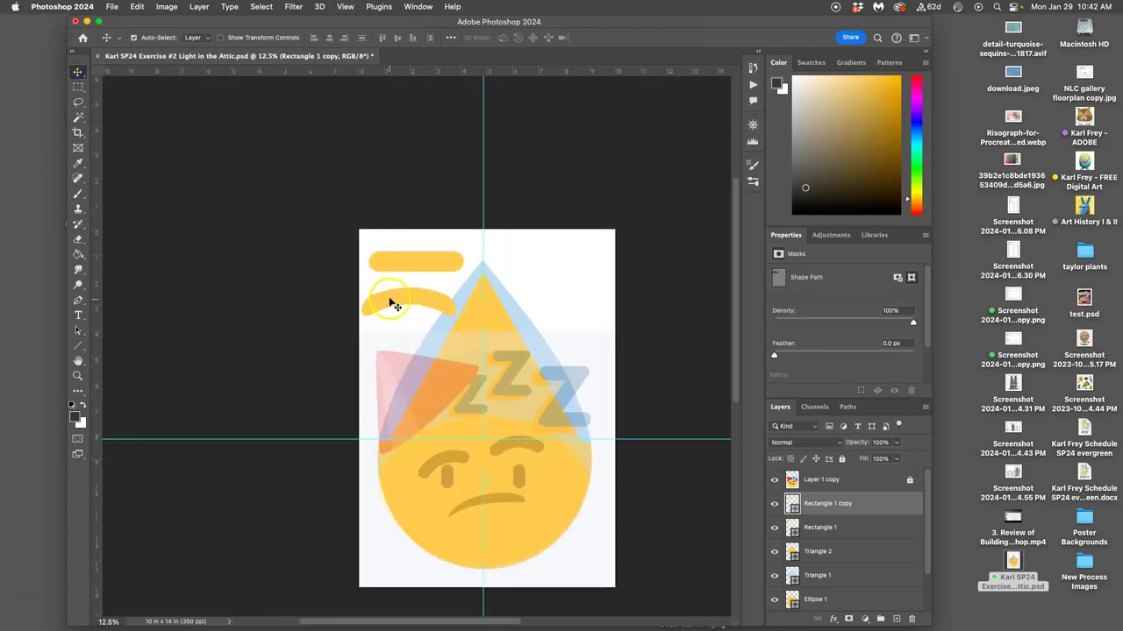
# Place the arch over the sketched face, hiding the reference image and yellow ellipse and showing the sketch.
pyautogui.moveTo(390, 301); pyautogui.dragTo(413, 539)
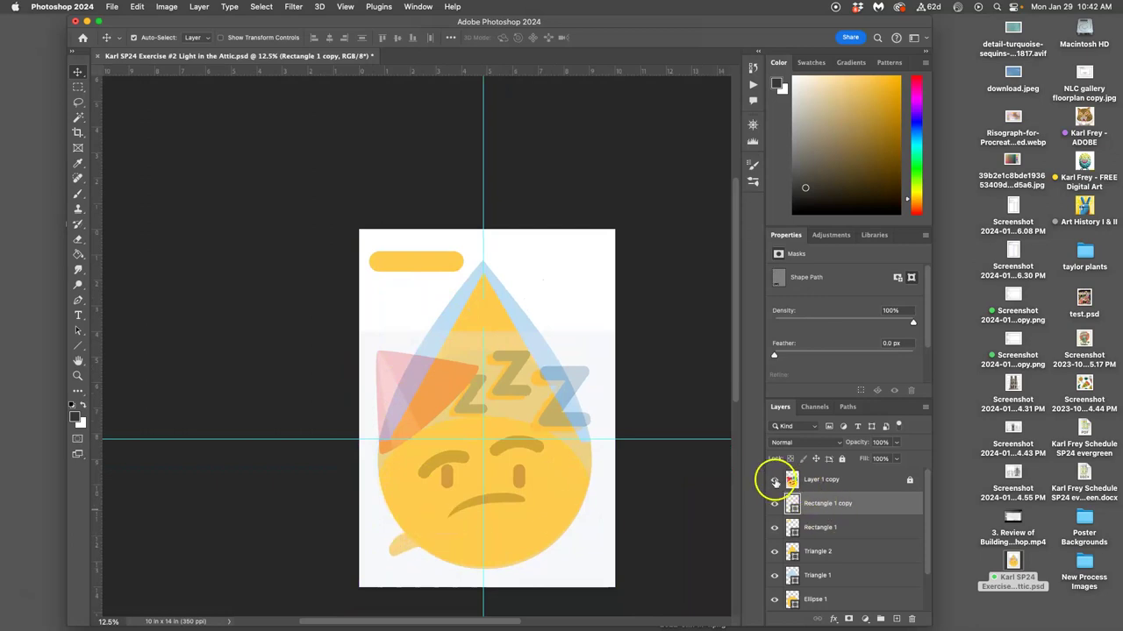
pyautogui.click(775, 480)
pyautogui.scroll(-2, 807, 537)
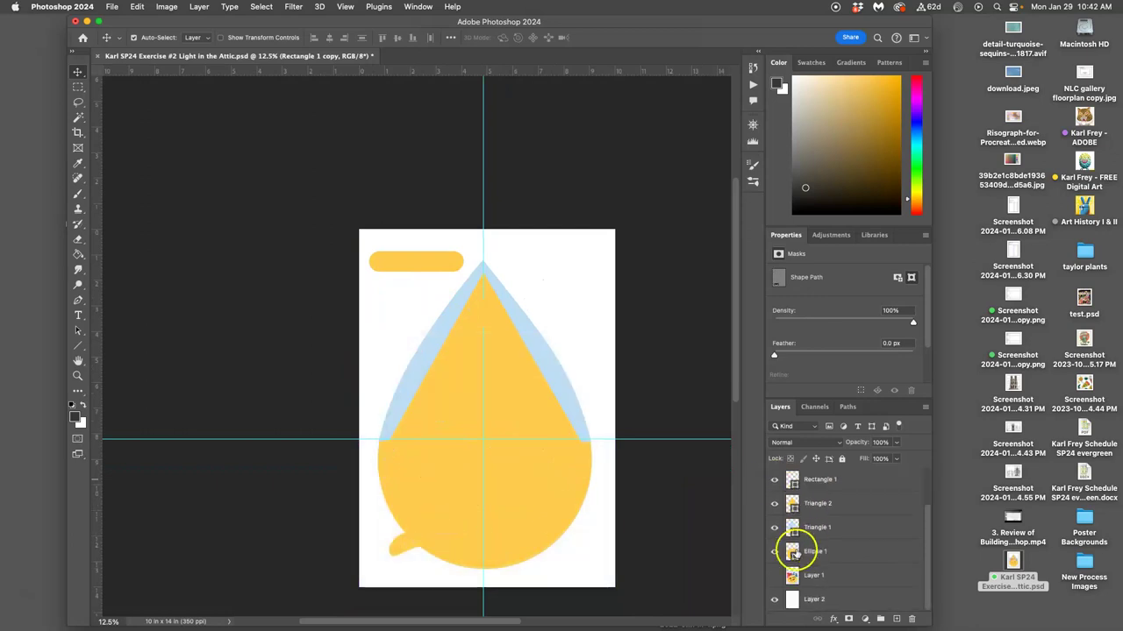
pyautogui.click(775, 552)
pyautogui.click(774, 575)
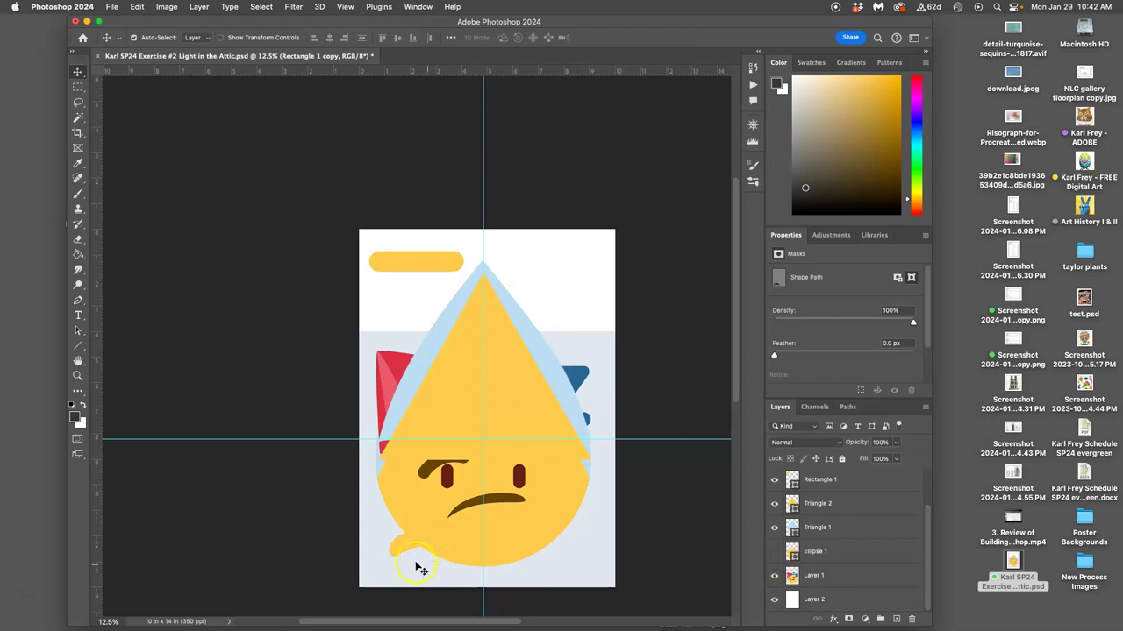
pyautogui.moveTo(405, 551)
pyautogui.mouseDown()
pyautogui.moveTo(401, 519)
pyautogui.moveTo(413, 541)
pyautogui.mouseUp()
# Fill the arch with the dark brown sampled from the sketch's eyebrow, then reshow the reference image.
pyautogui.doubleClick(789, 487)
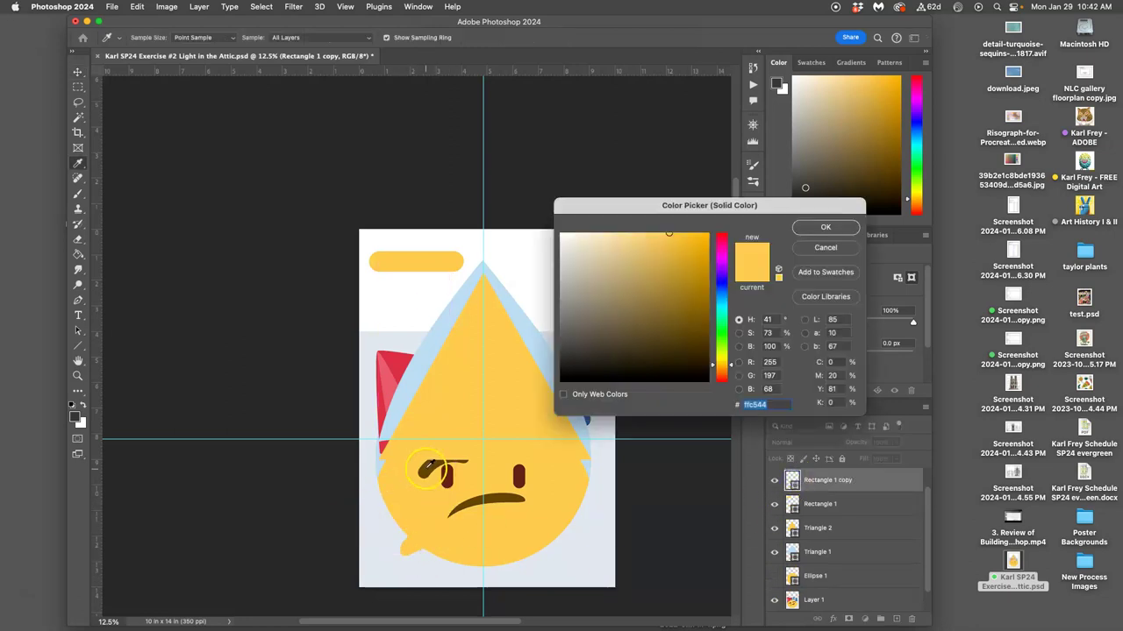
pyautogui.click(420, 475)
pyautogui.click(816, 230)
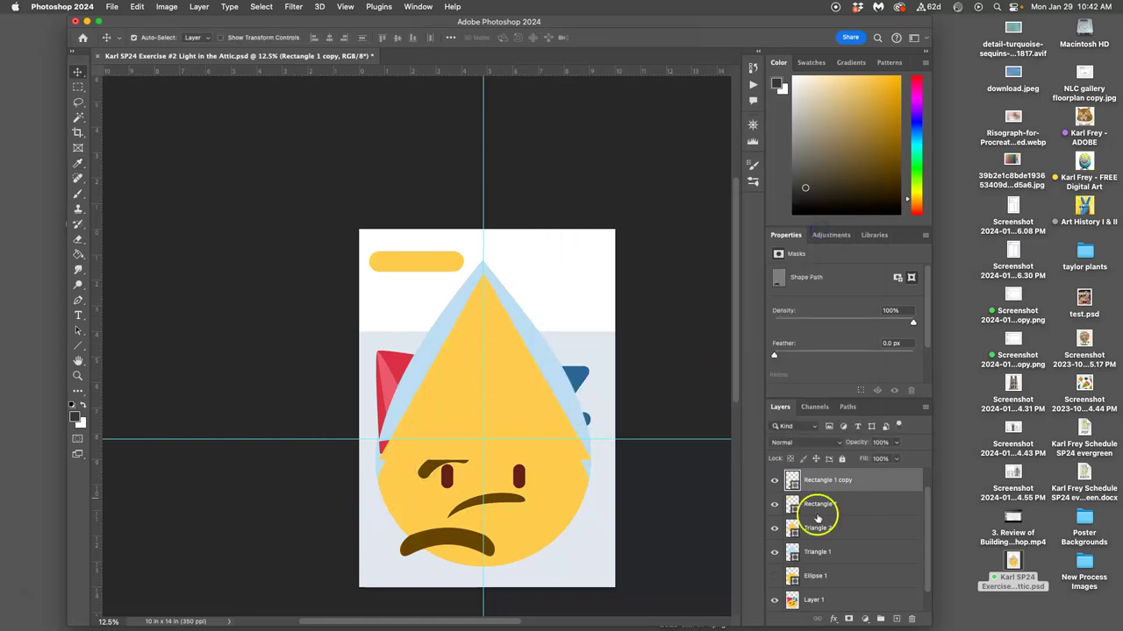
pyautogui.scroll(1, 802, 504)
pyautogui.click(774, 479)
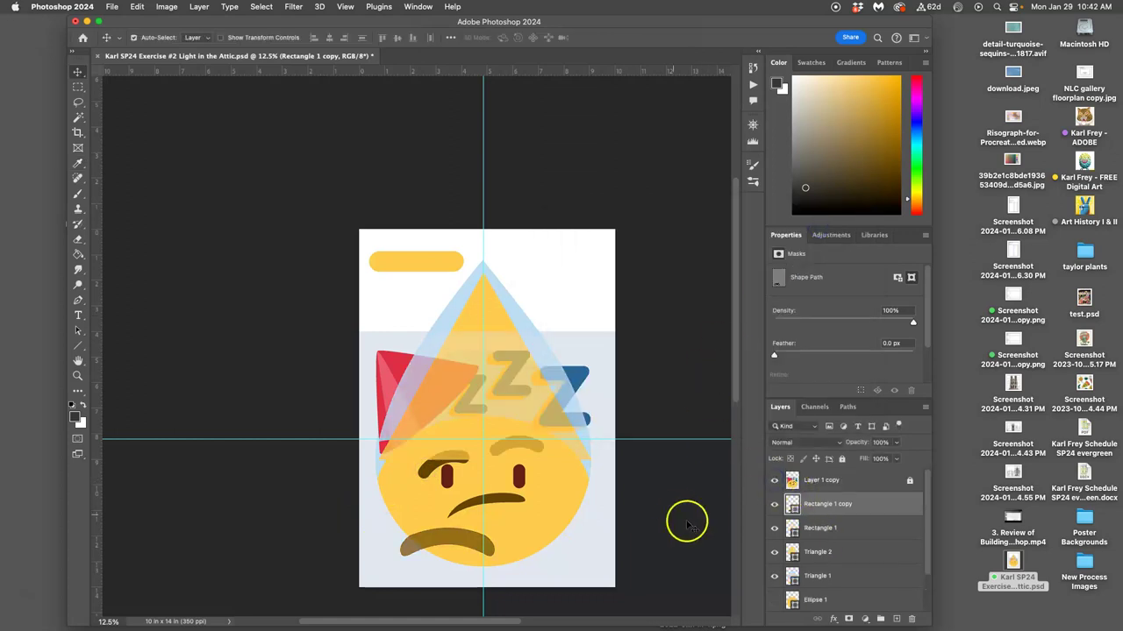
pyautogui.scroll(-2, 798, 551)
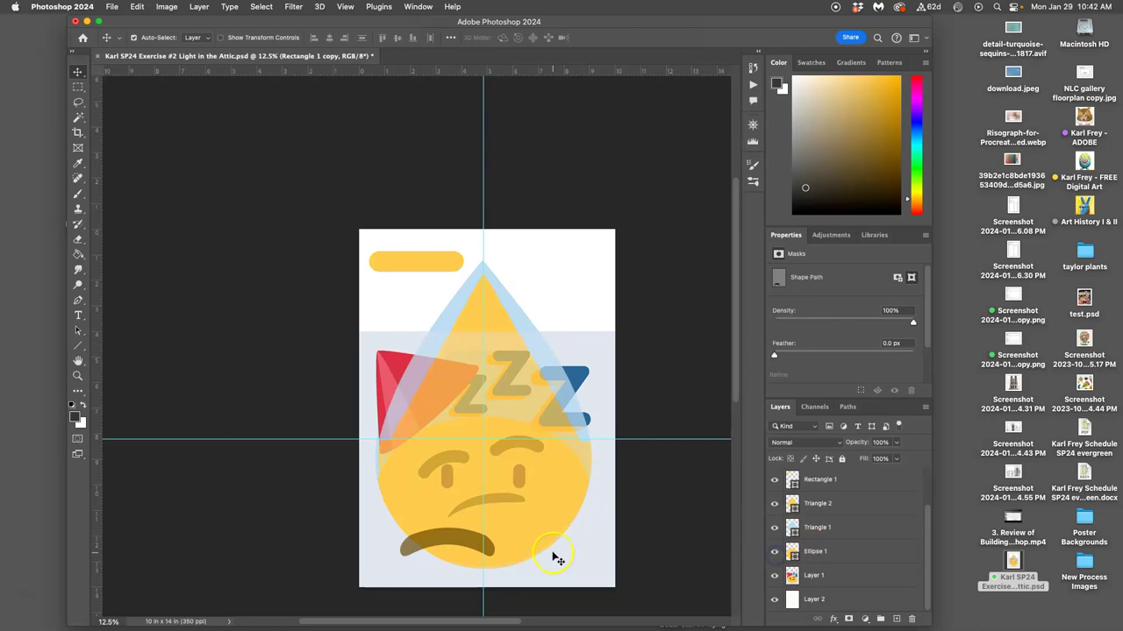
# Duplicate the brown arch twice, parking one copy at the upper right and one on the face.
pyautogui.moveTo(439, 542); pyautogui.dragTo(446, 471)
pyautogui.moveTo(485, 509); pyautogui.dragTo(564, 279)
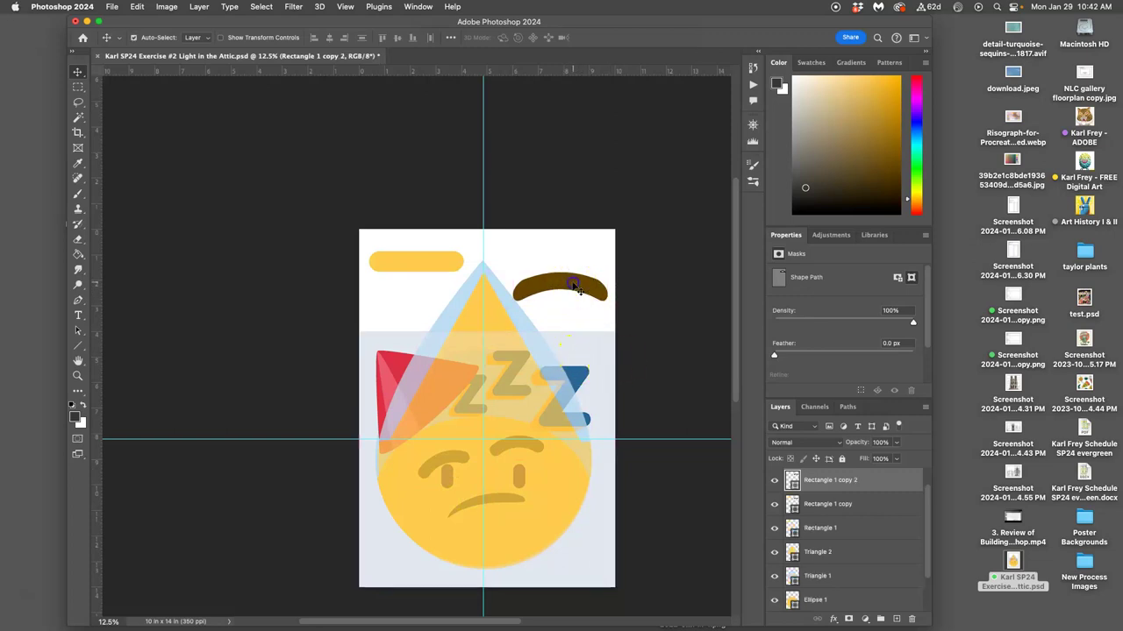
pyautogui.moveTo(573, 293); pyautogui.dragTo(495, 411)
# Stretch the new brown arch, Rectangle 1 copy 2, to about 197% width.
pyautogui.press('super+t')
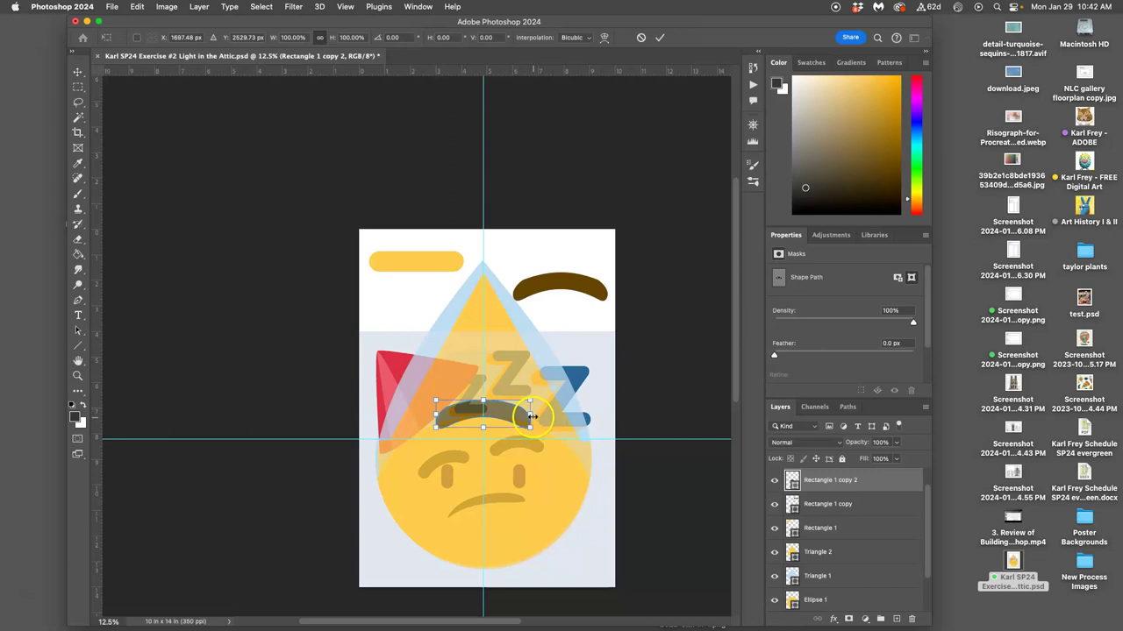
pyautogui.moveTo(533, 416); pyautogui.dragTo(578, 426)
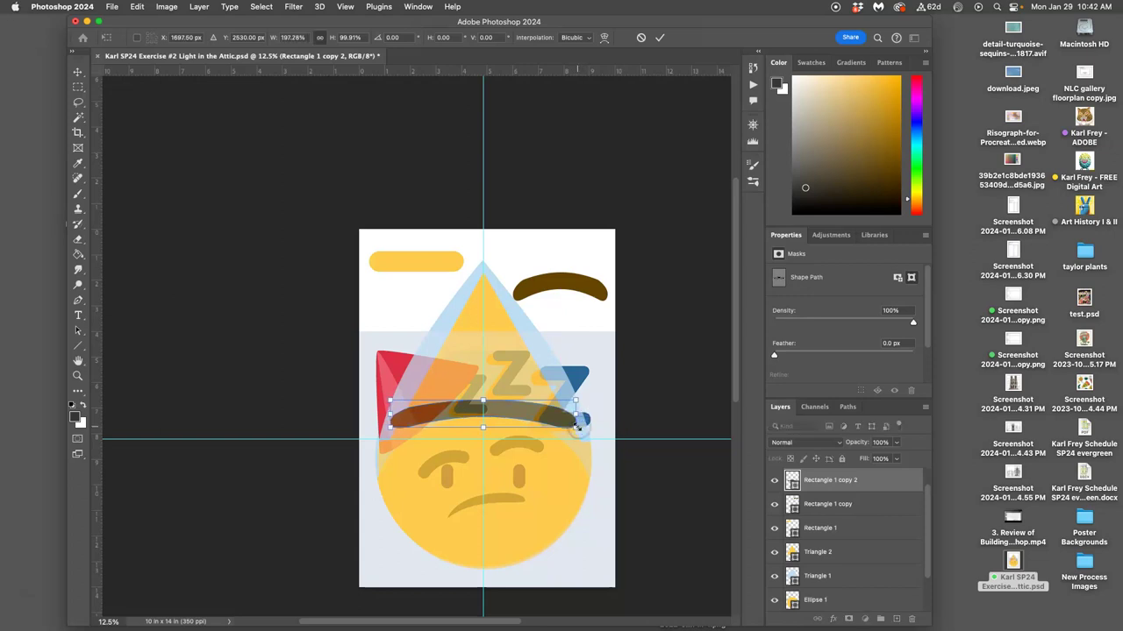
pyautogui.press('Return')
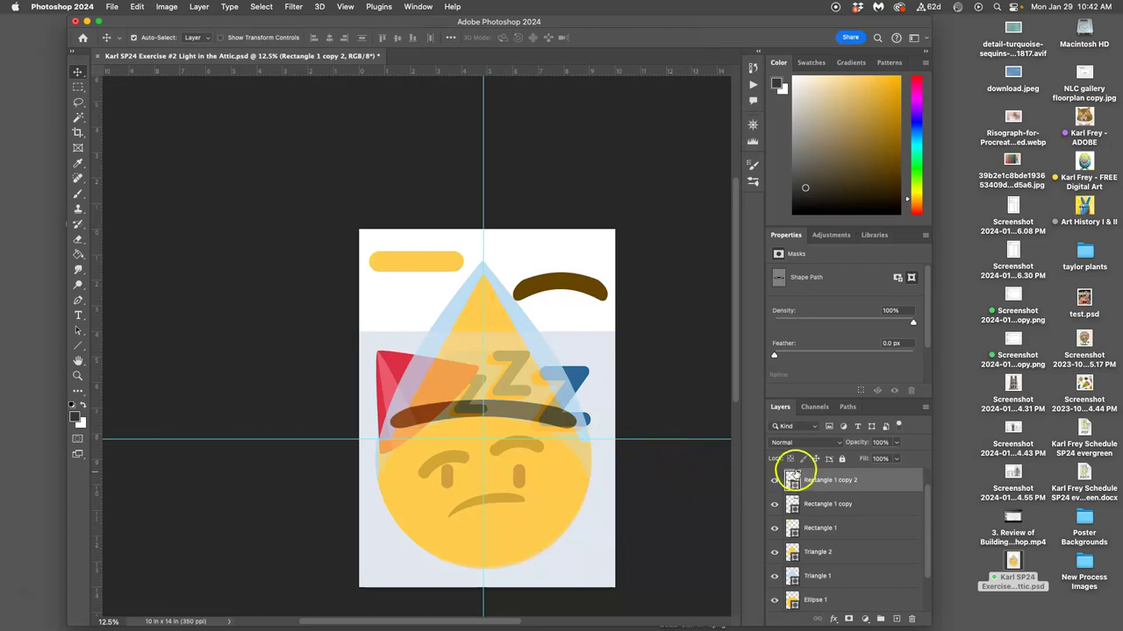
# Copy the upper-right arch onto the left eyebrow, shrinking it and tilting it about -22°.
pyautogui.click(576, 284)
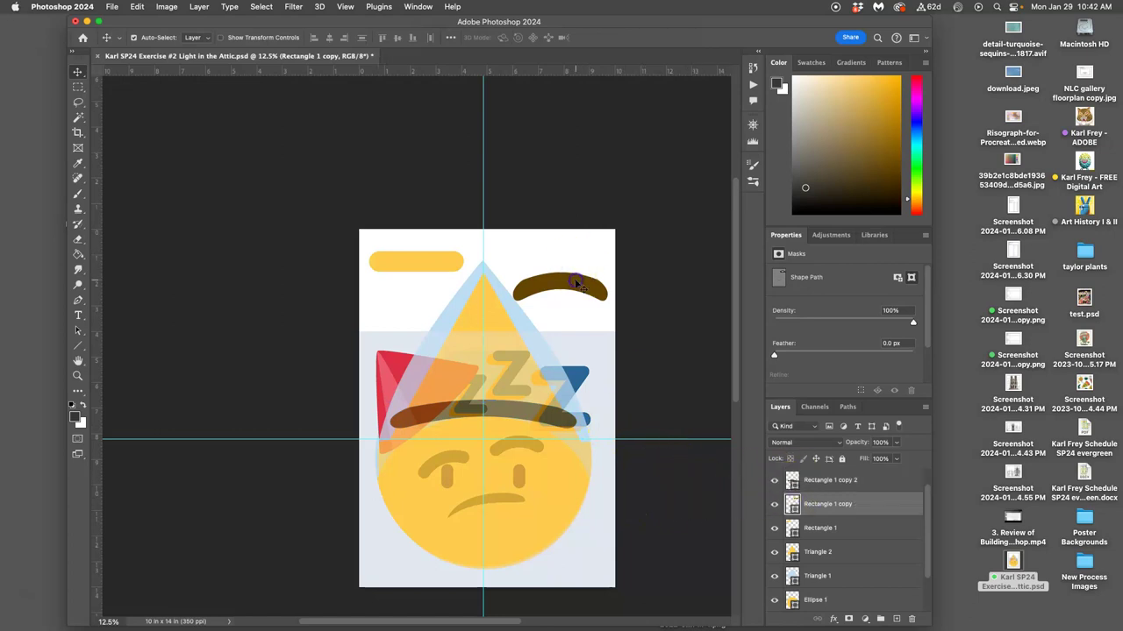
pyautogui.moveTo(575, 285); pyautogui.dragTo(449, 504)
pyautogui.hotkey('ctrl', 't')
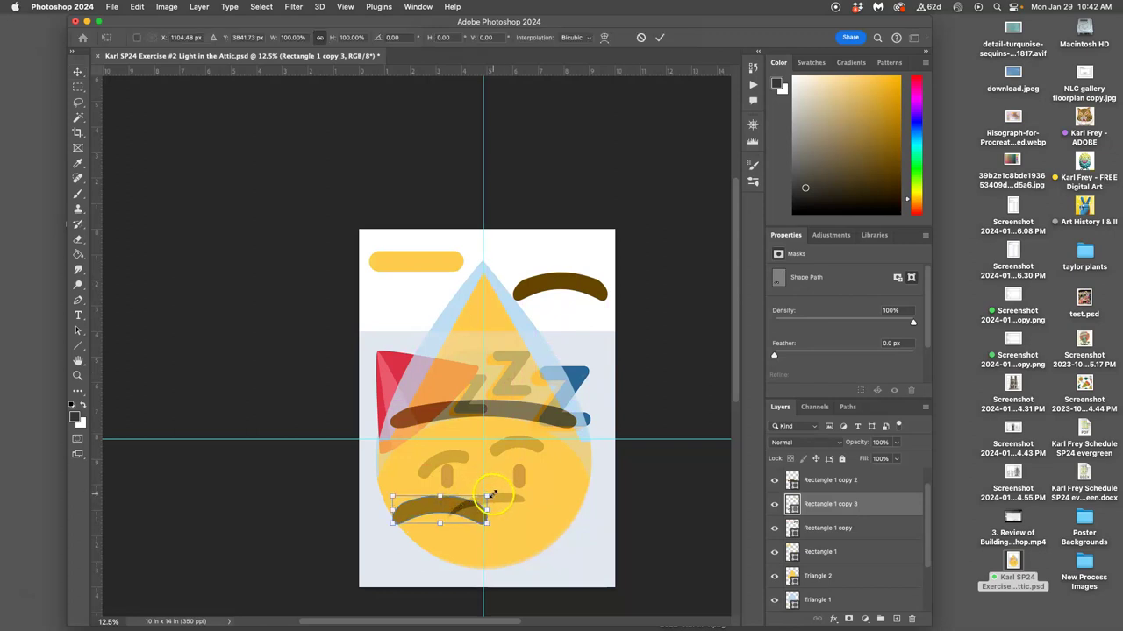
pyautogui.moveTo(496, 493); pyautogui.dragTo(420, 470)
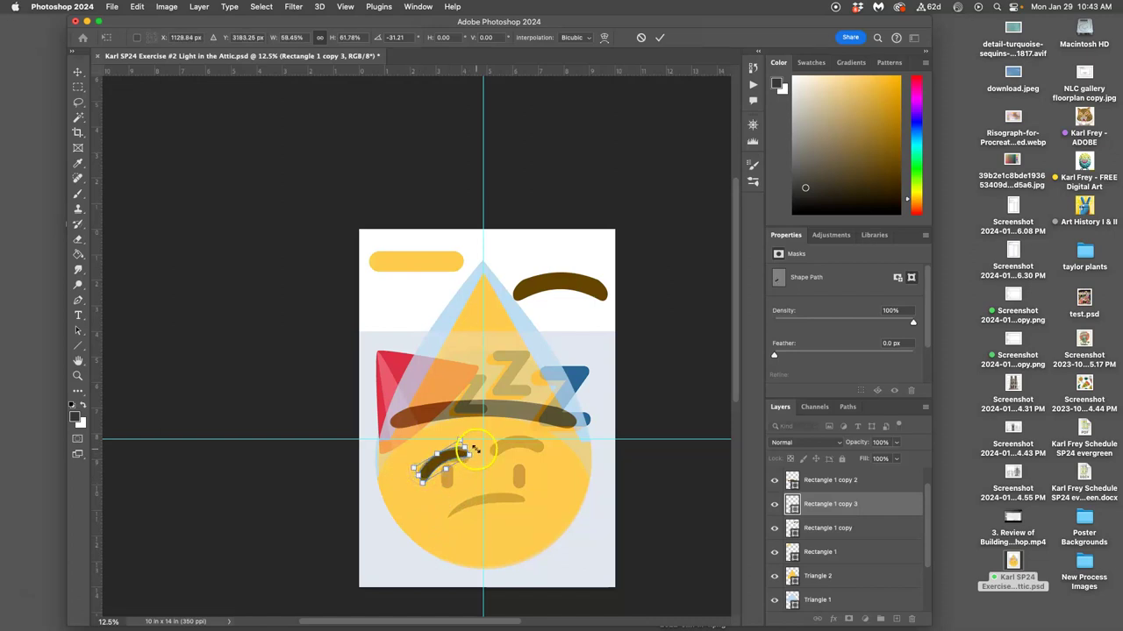
pyautogui.moveTo(478, 449); pyautogui.dragTo(475, 455)
pyautogui.press('Return')
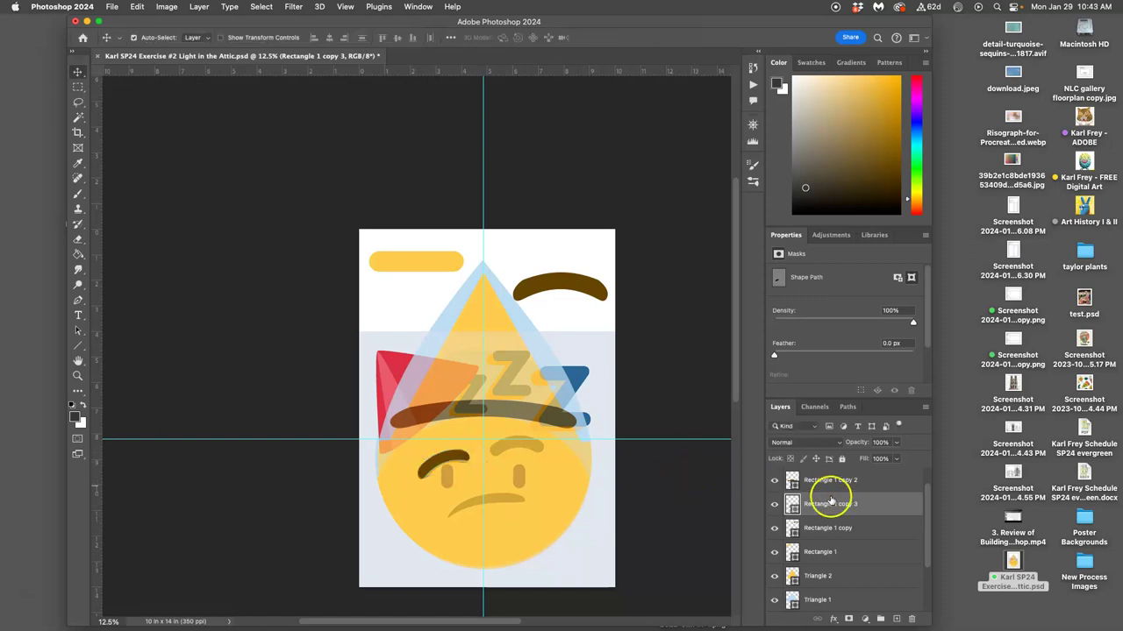
# Compare the eyebrow against the reference sketch overlay, then save the emoji file.
pyautogui.scroll(1, 798, 504)
pyautogui.click(775, 481)
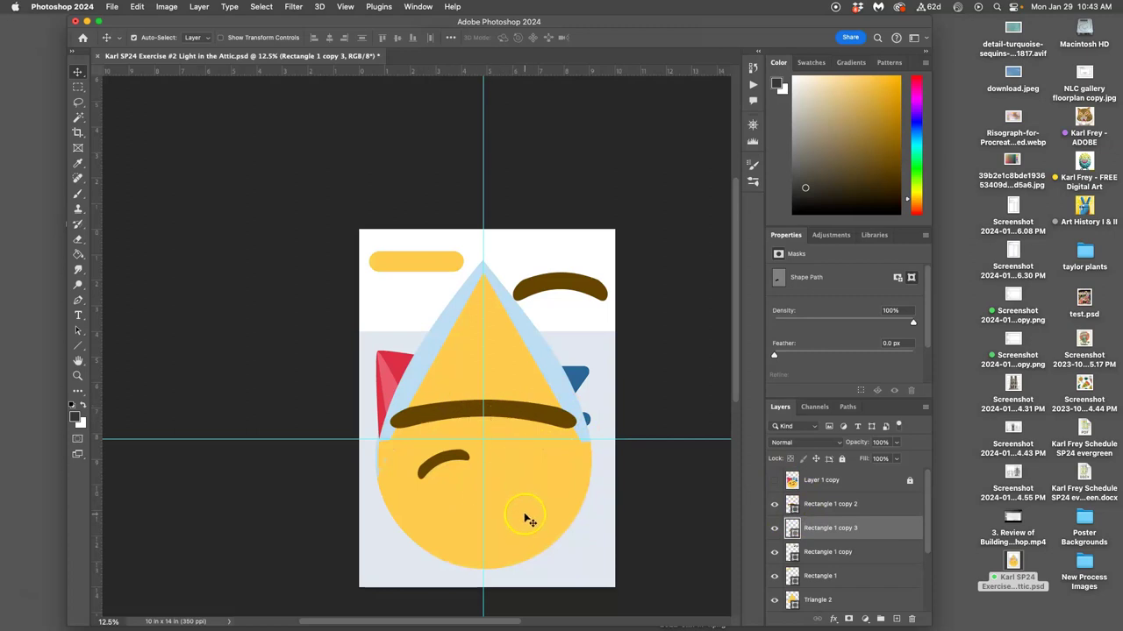
pyautogui.click(776, 480)
pyautogui.click(775, 480)
pyautogui.click(775, 480)
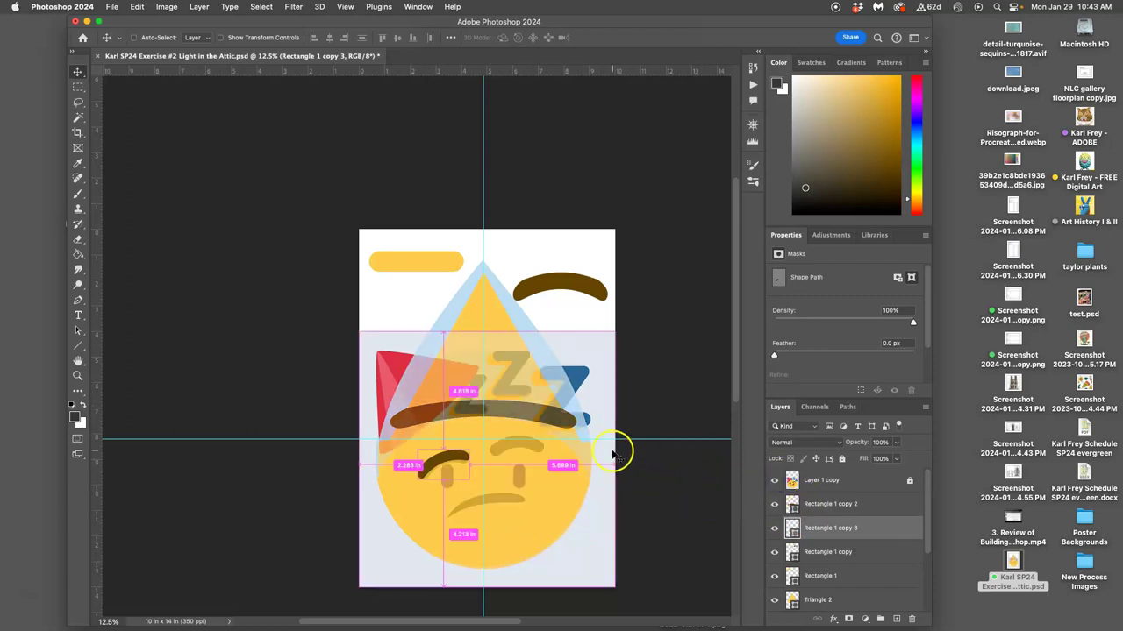
pyautogui.press('super+s')
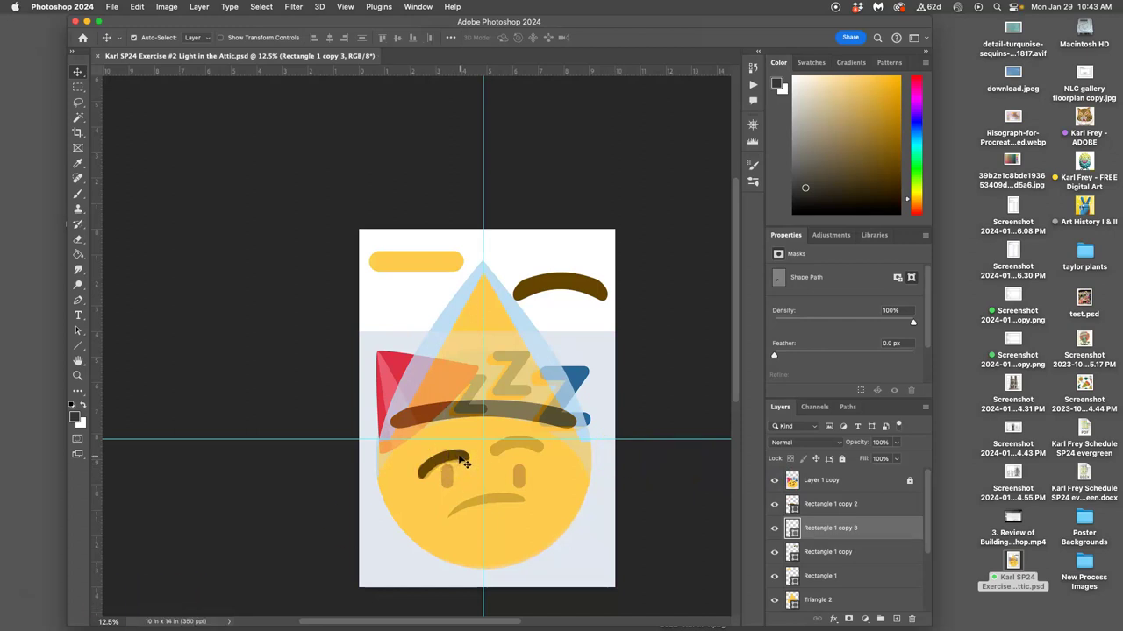
# Duplicate the left eyebrow over the right eye, raising it slightly and rotating it flatter.
pyautogui.press('super')
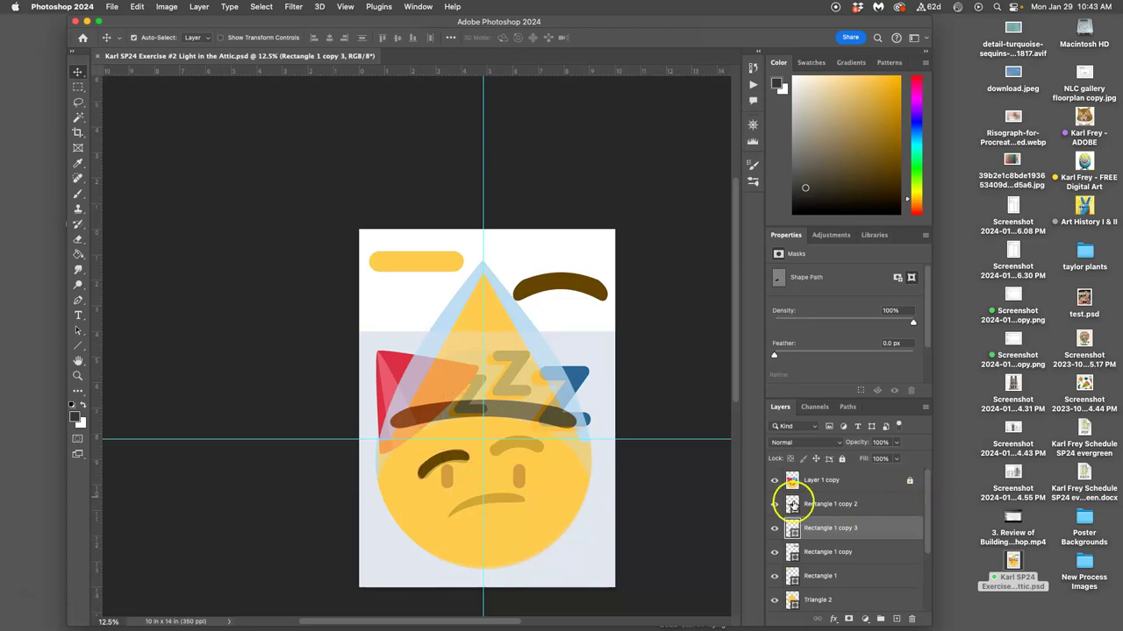
pyautogui.click(776, 505)
pyautogui.click(776, 505)
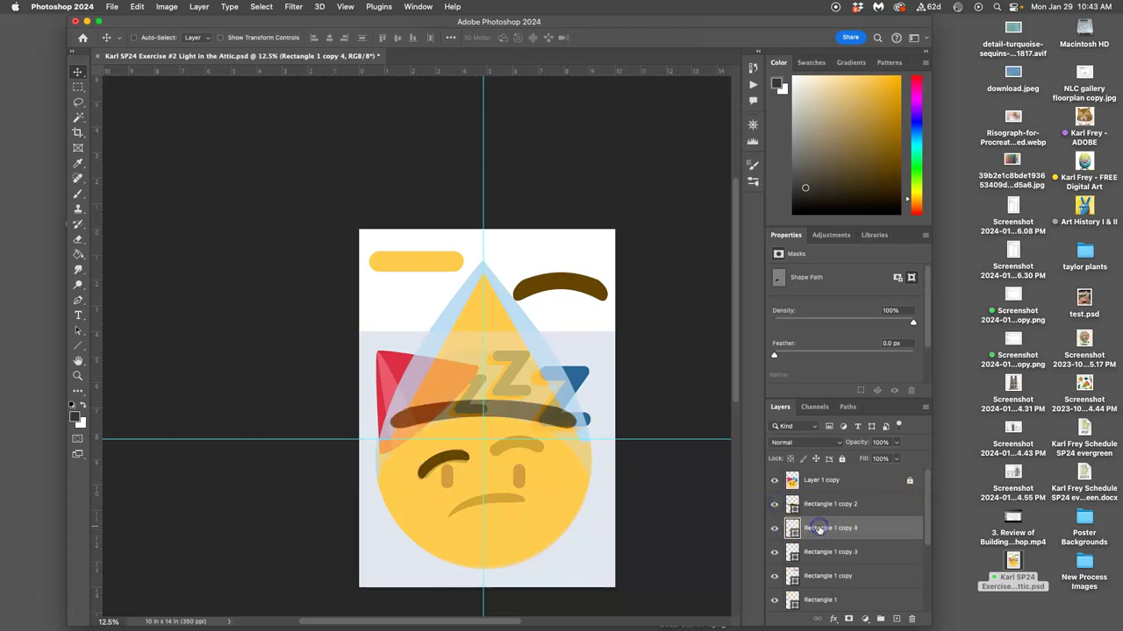
pyautogui.moveTo(462, 465); pyautogui.dragTo(521, 447)
pyautogui.press('super+t')
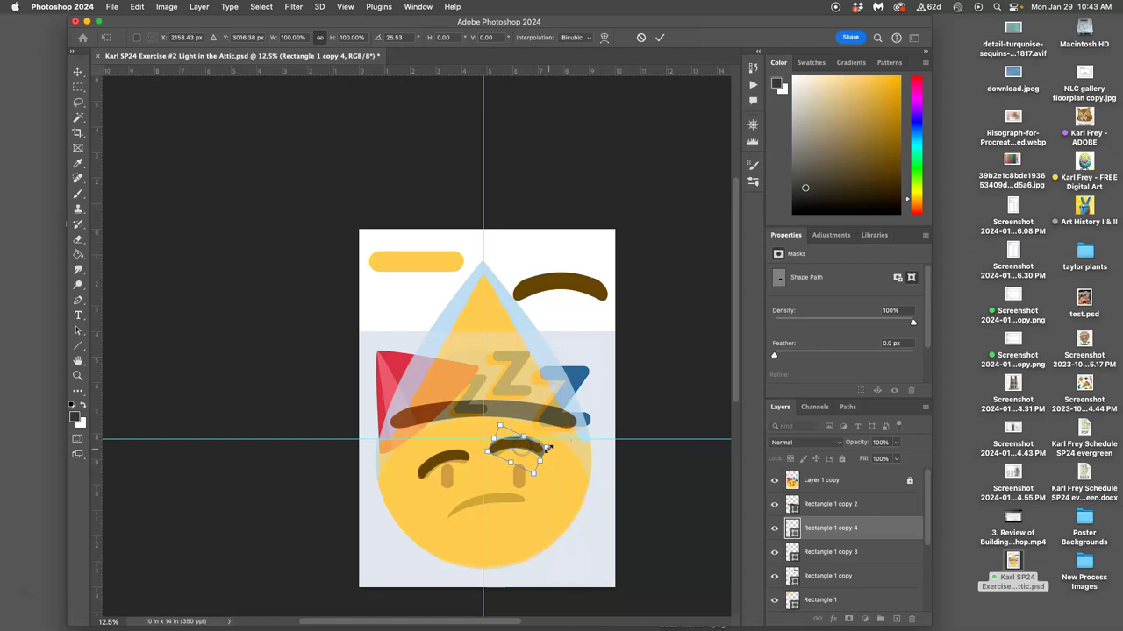
pyautogui.press('super+equal')
pyautogui.press('super+equal')
pyautogui.press('super+equal')
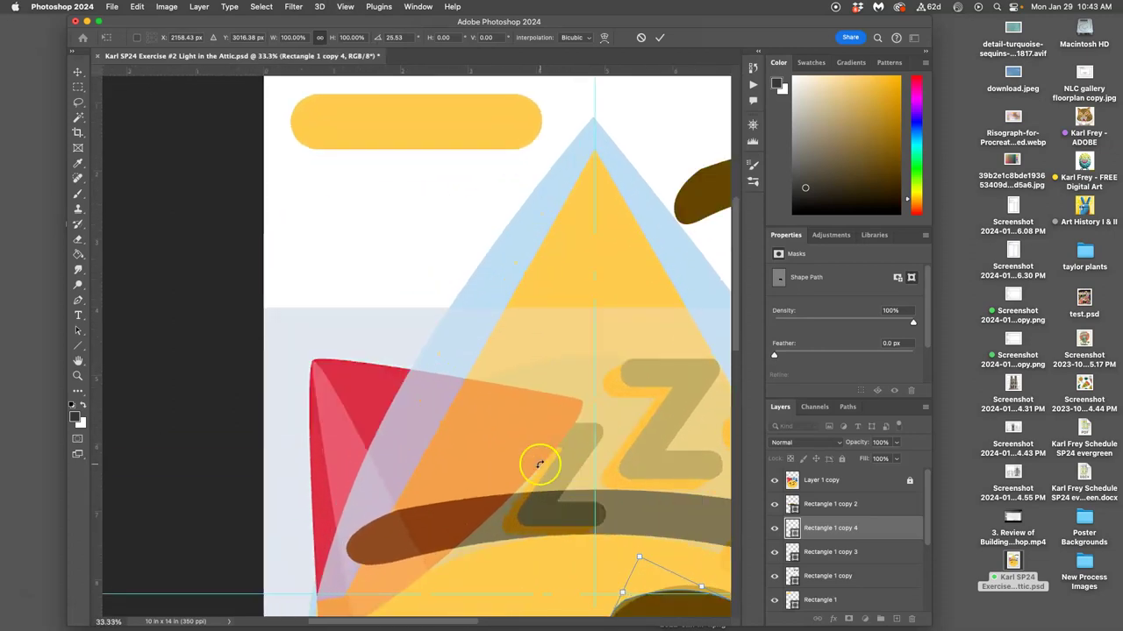
pyautogui.scroll(-3, 539, 468)
pyautogui.hscroll(5, 535, 469)
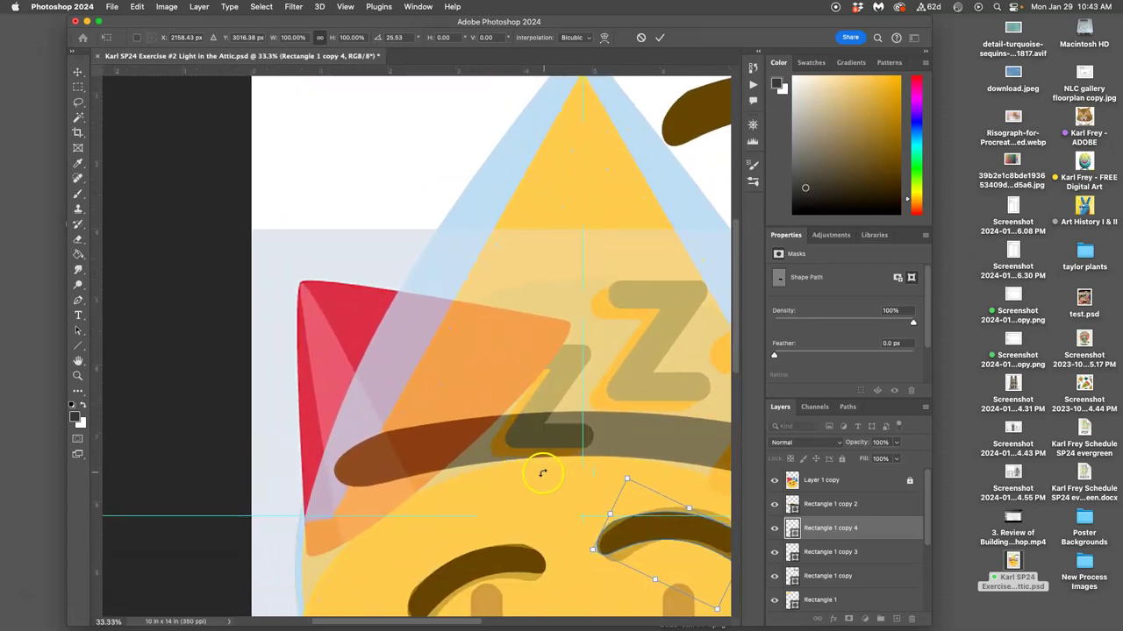
pyautogui.moveTo(421, 546); pyautogui.dragTo(425, 533)
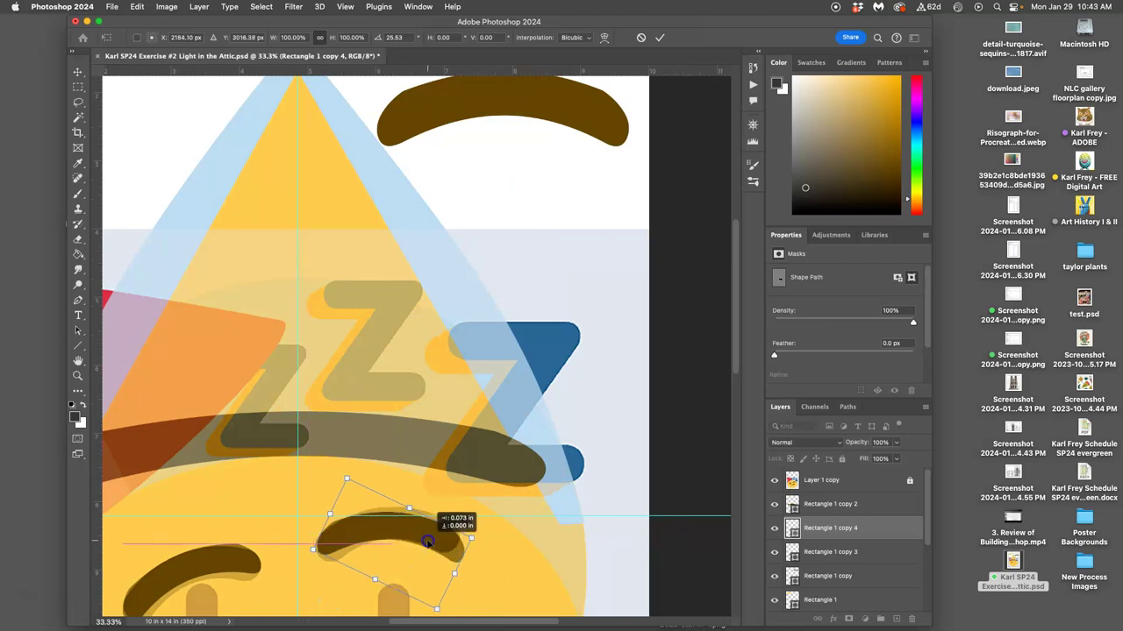
pyautogui.moveTo(427, 542); pyautogui.dragTo(488, 533)
pyautogui.press('Return')
# Warp the right eyebrow into a higher, curved arch by reshaping its middle and ends.
pyautogui.hotkey('ctrl', 't')
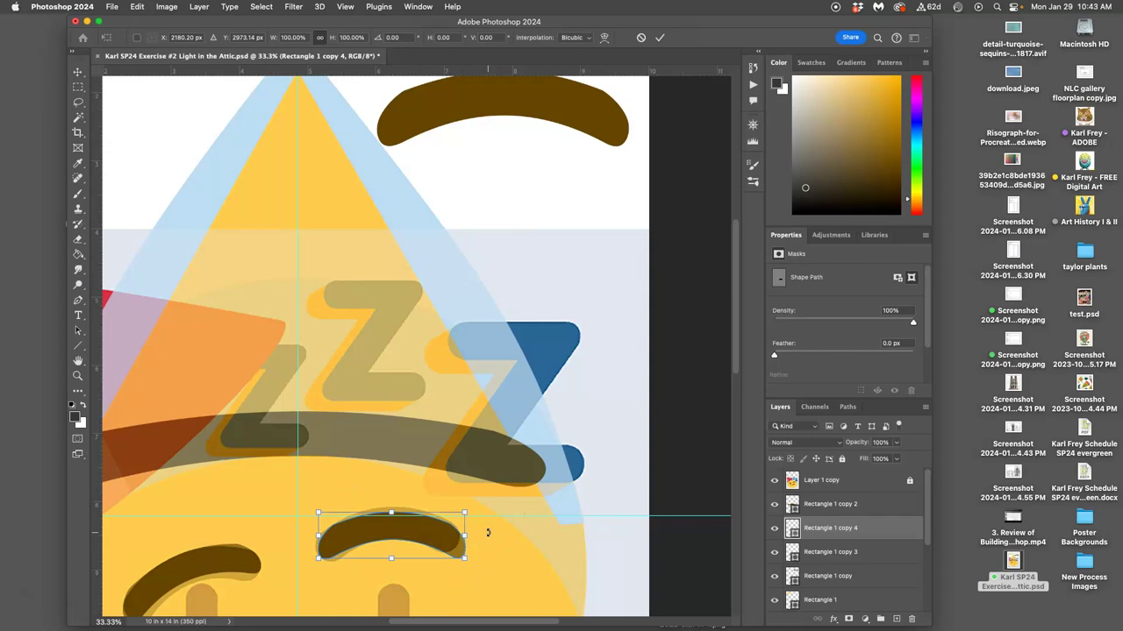
pyautogui.rightClick(438, 536)
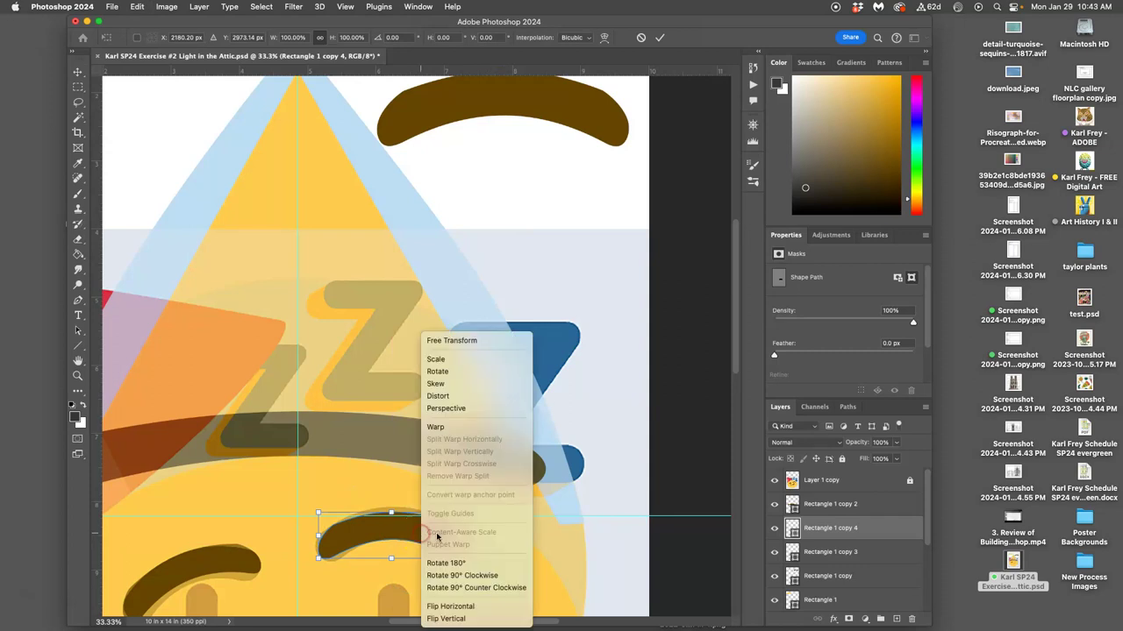
pyautogui.click(435, 428)
pyautogui.moveTo(390, 514); pyautogui.dragTo(390, 507)
pyautogui.moveTo(343, 548); pyautogui.dragTo(289, 530)
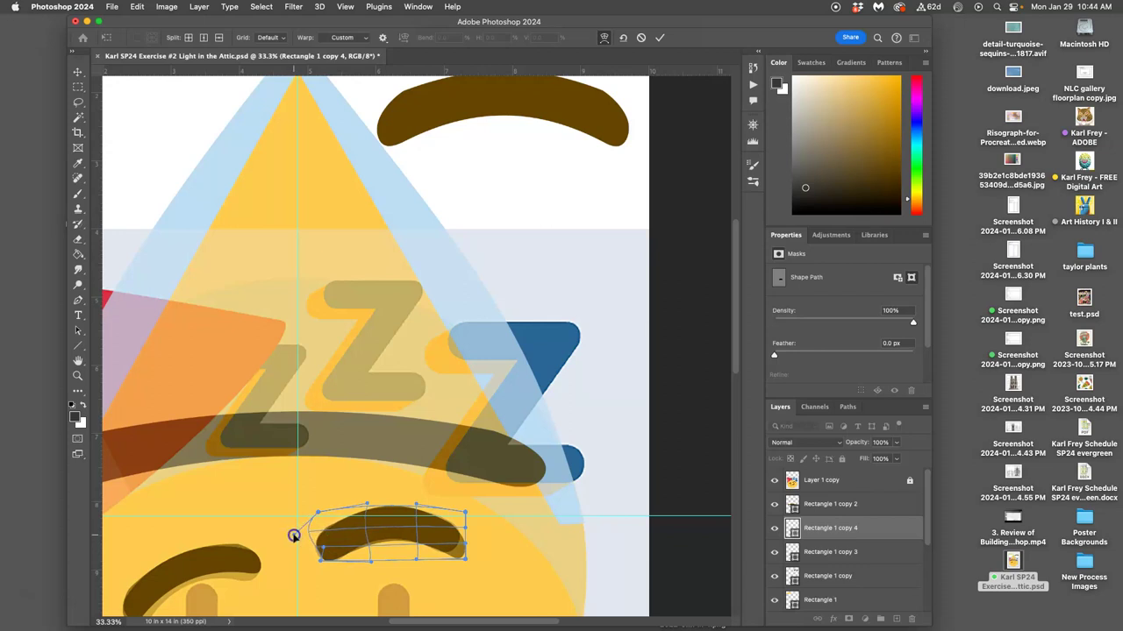
pyautogui.moveTo(451, 536); pyautogui.dragTo(393, 540)
pyautogui.moveTo(321, 559); pyautogui.dragTo(316, 556)
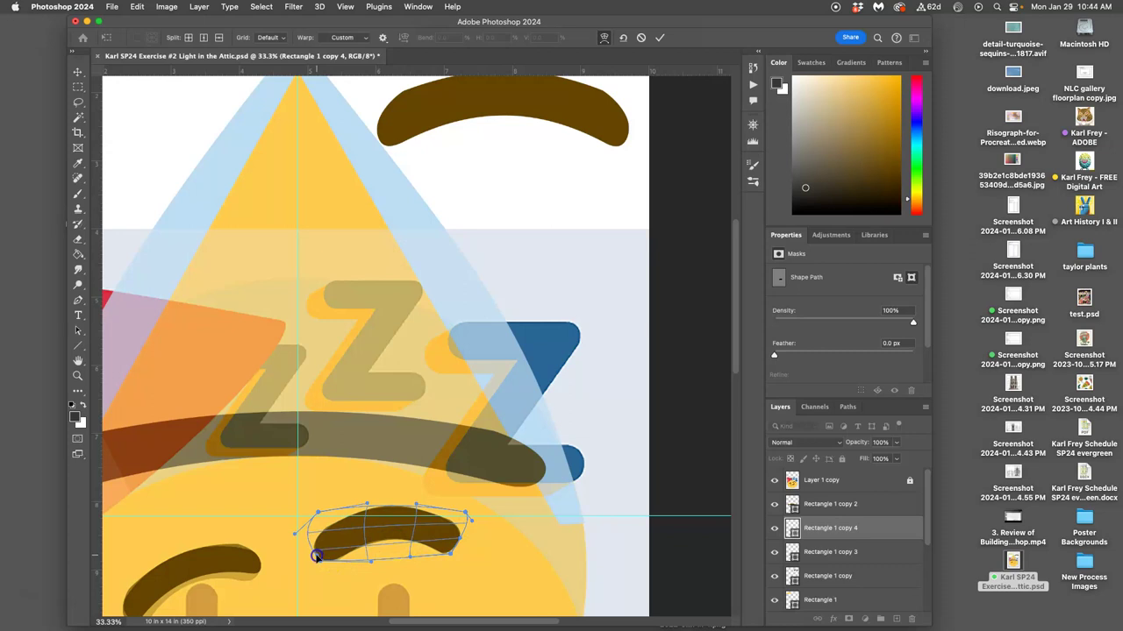
pyautogui.moveTo(389, 526); pyautogui.dragTo(451, 551)
pyautogui.press('Return')
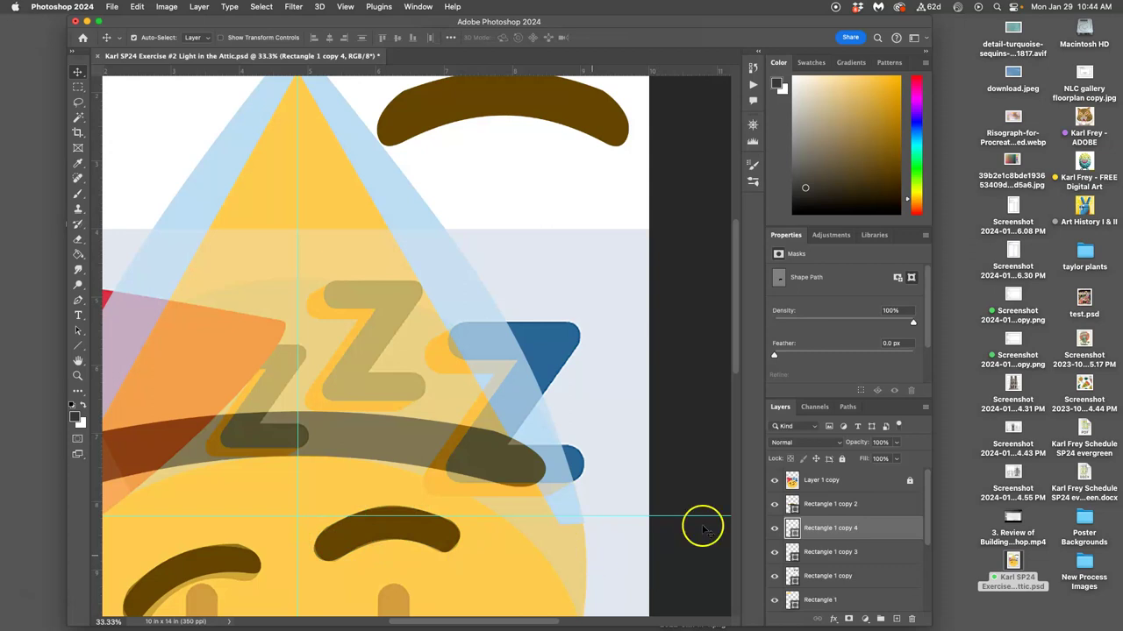
pyautogui.moveTo(770, 520); pyautogui.dragTo(775, 483)
pyautogui.scroll(-4, 584, 493)
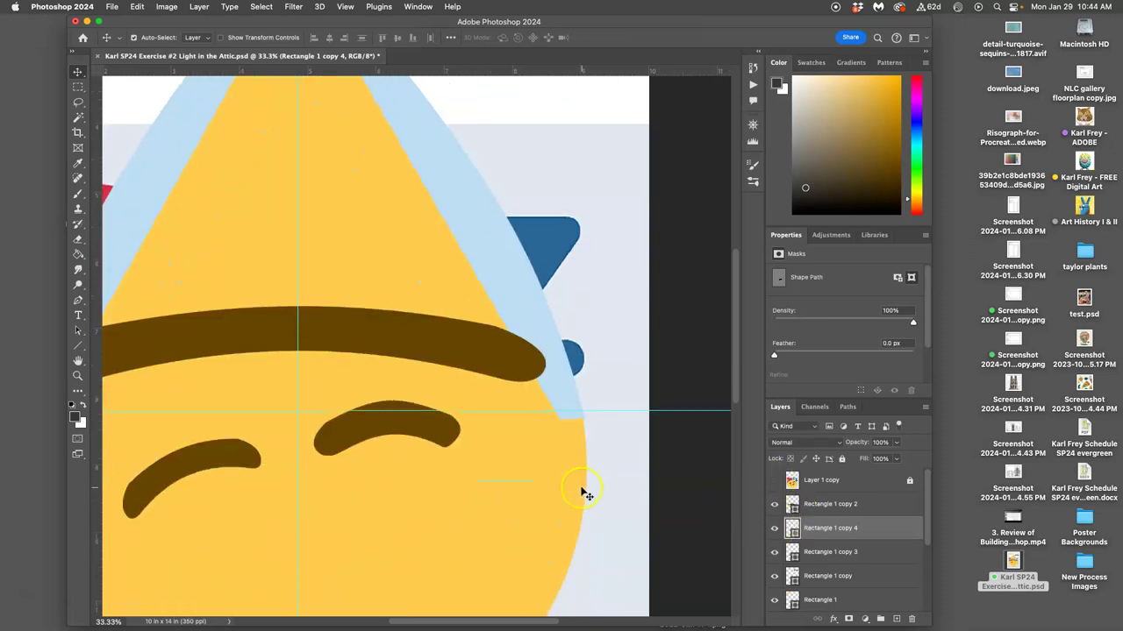
# Zoom out to the whole face and check the right eyebrow against the reference sketch.
pyautogui.press('super+minus')
pyautogui.press('super+minus')
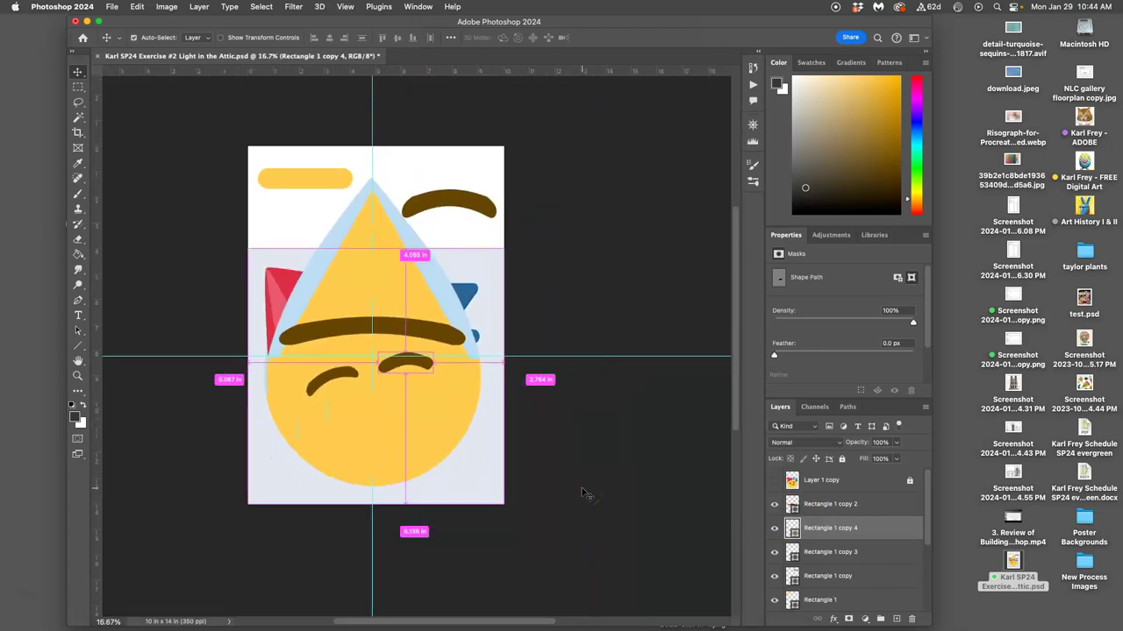
pyautogui.click(774, 528)
pyautogui.click(774, 528)
pyautogui.click(774, 481)
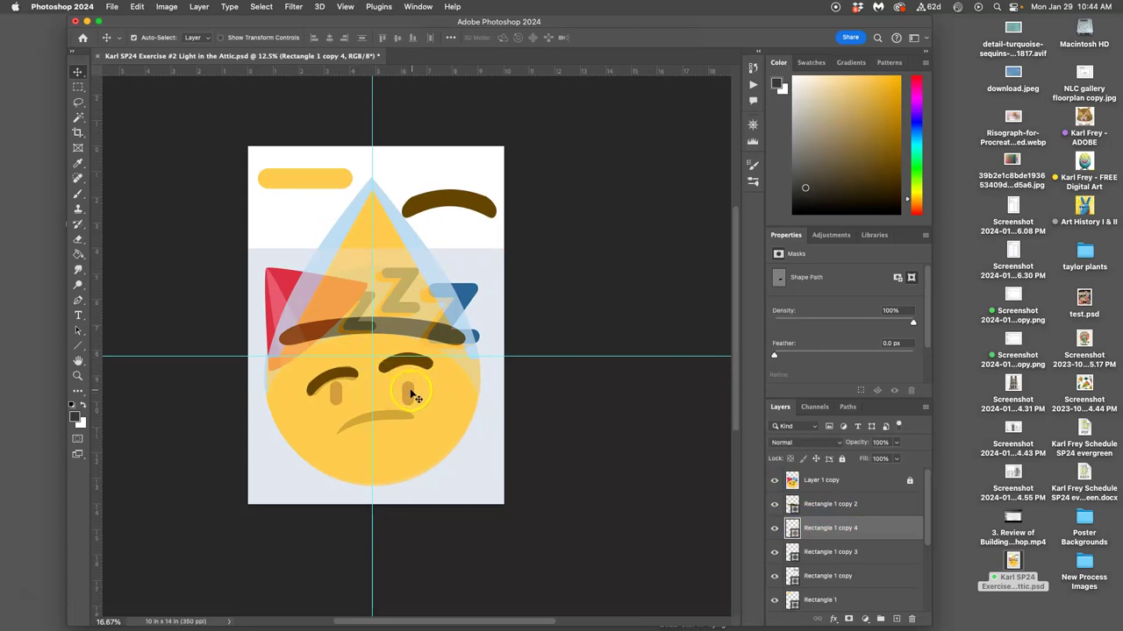
pyautogui.scroll(1, 417, 399)
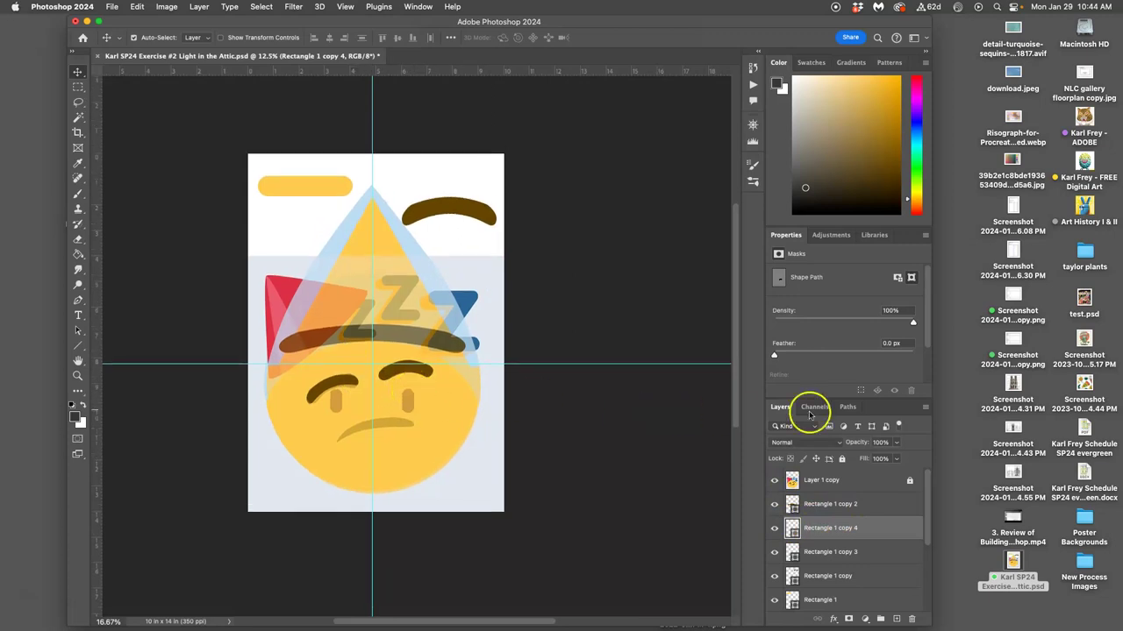
# Duplicate the yellow bar, rotate the copy 90° clockwise, and place it at the face's lower right.
pyautogui.click(316, 190)
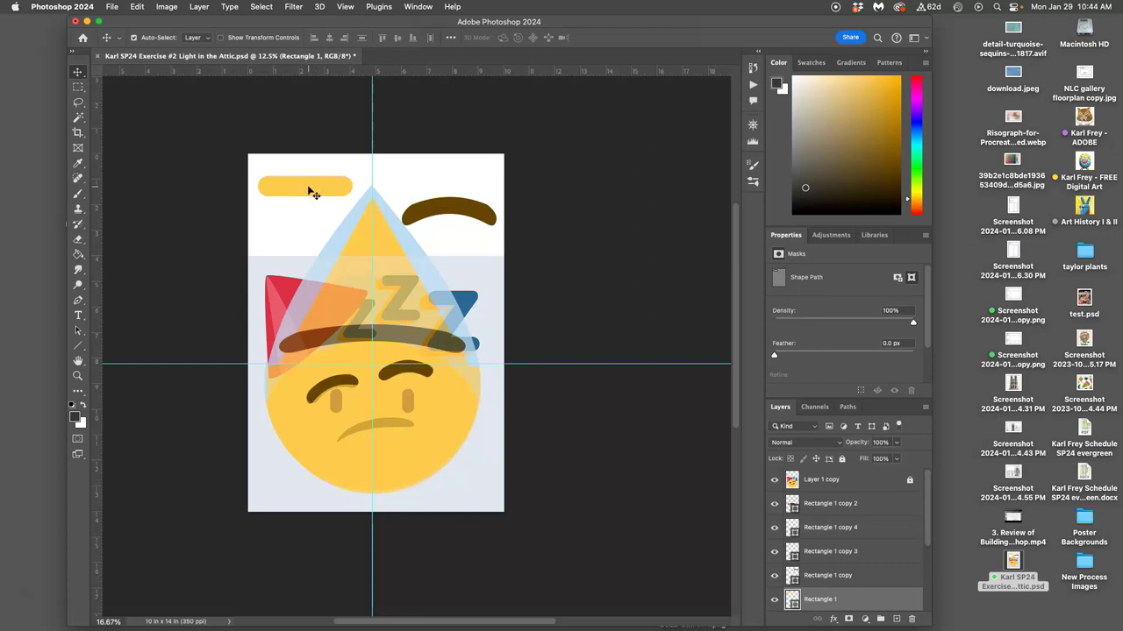
pyautogui.moveTo(311, 188)
pyautogui.mouseDown()
pyautogui.moveTo(309, 178)
pyautogui.moveTo(312, 187)
pyautogui.mouseUp()
pyautogui.press('super+j')
pyautogui.press('super+t')
pyautogui.rightClick(331, 186)
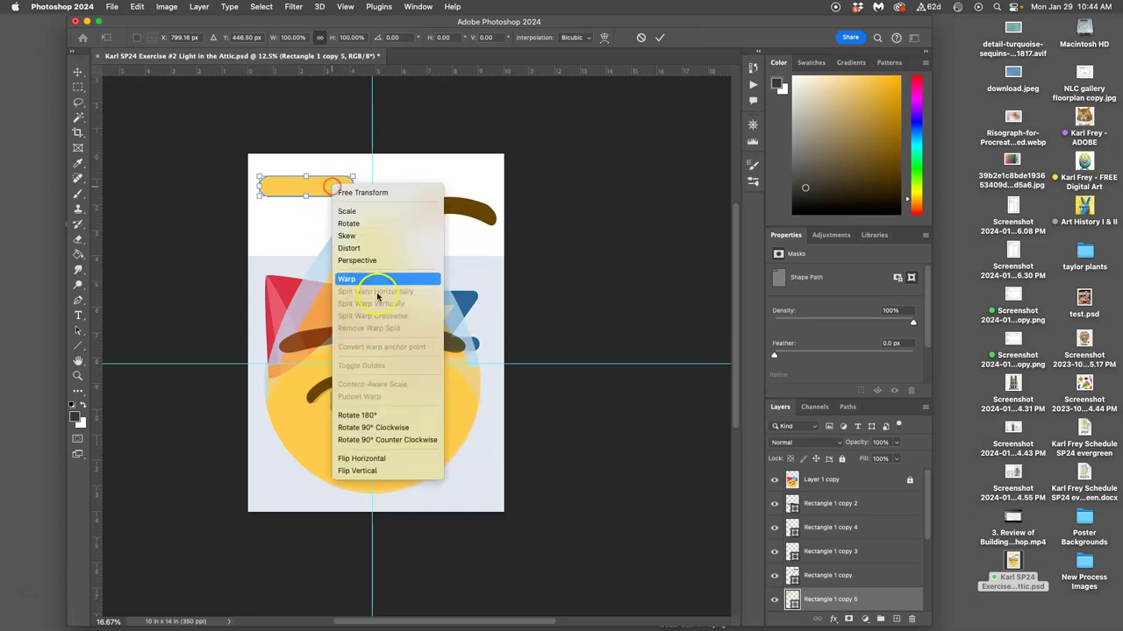
pyautogui.click(375, 428)
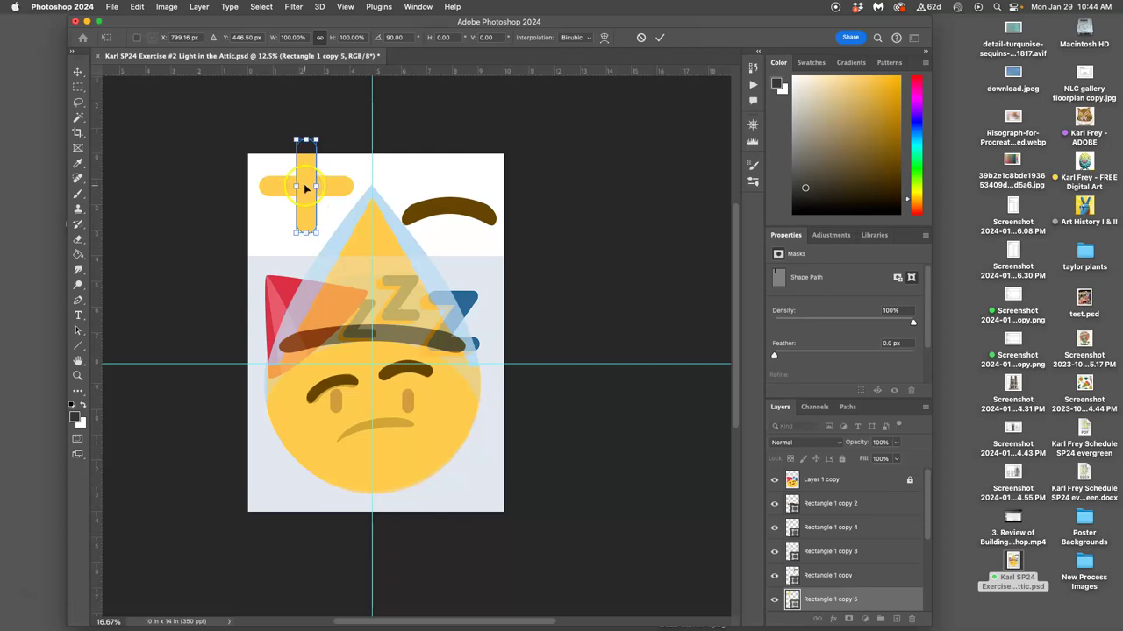
pyautogui.moveTo(305, 187); pyautogui.dragTo(465, 446)
# Change the upright bar copy's fill to a dark colour.
pyautogui.click(792, 599)
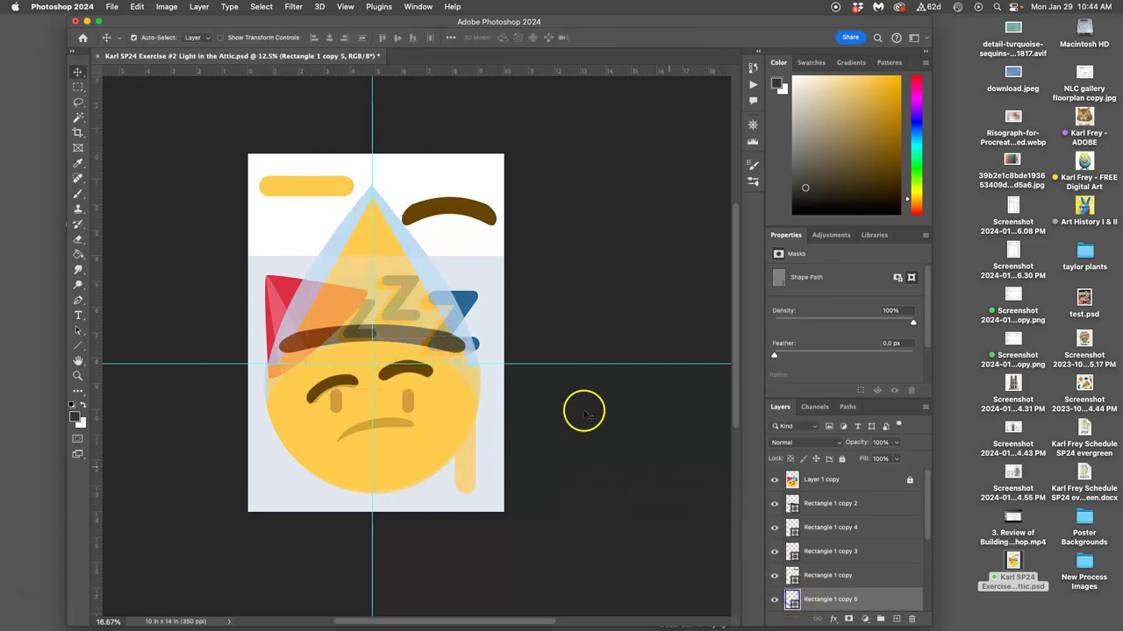
pyautogui.doubleClick(792, 599)
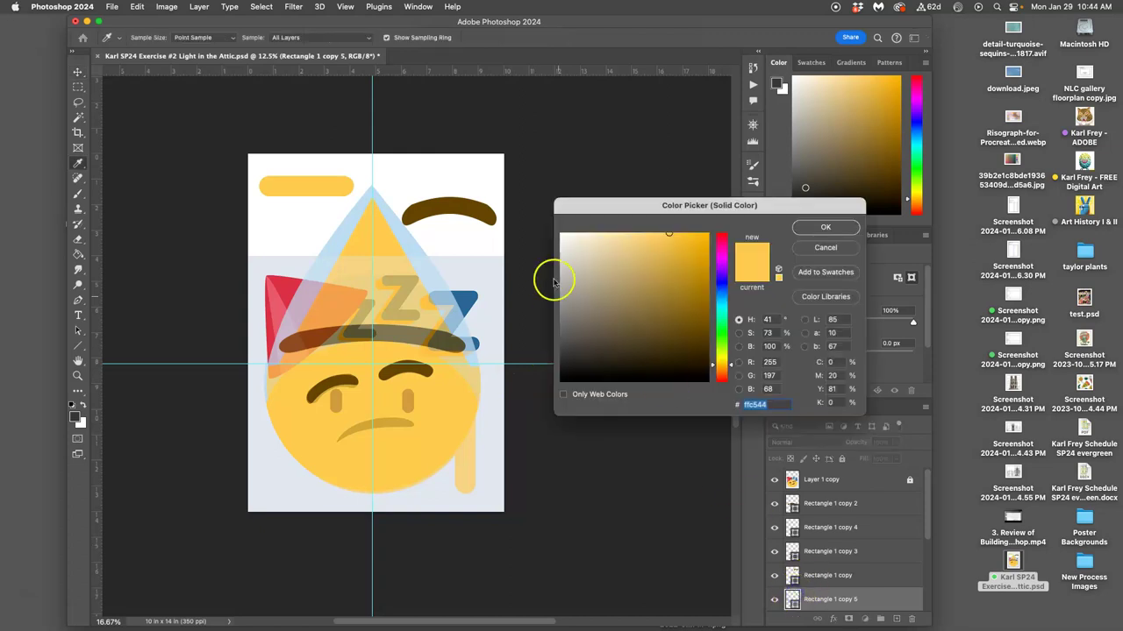
pyautogui.click(581, 354)
pyautogui.click(824, 226)
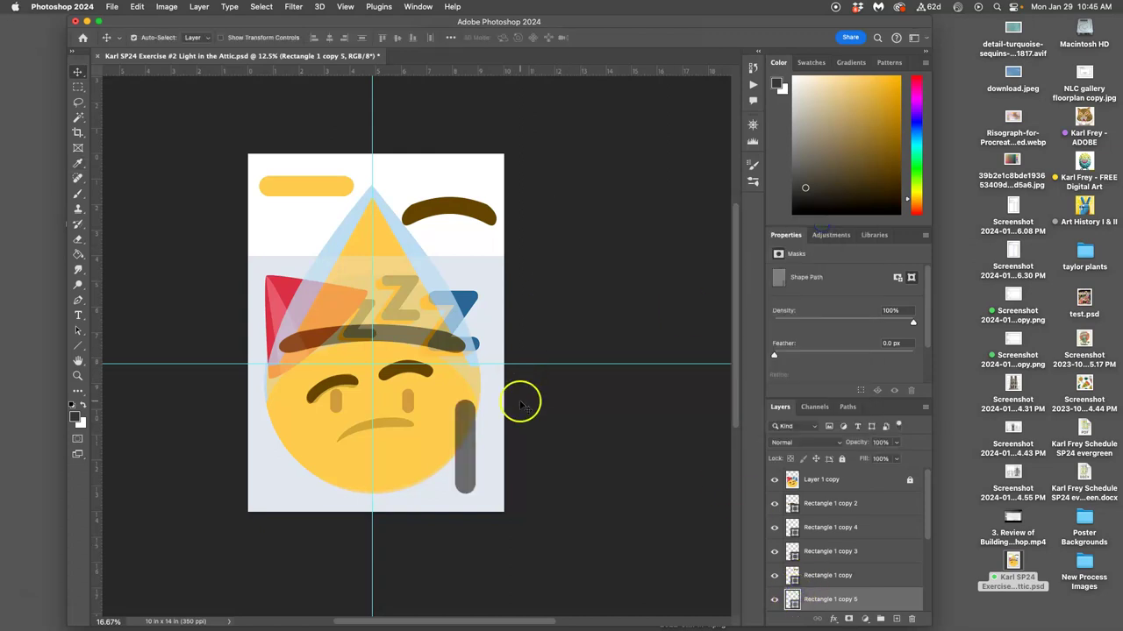
# Shrink the dark bar to about 52% width and 23% height and set it under the right eyebrow.
pyautogui.press('super+t')
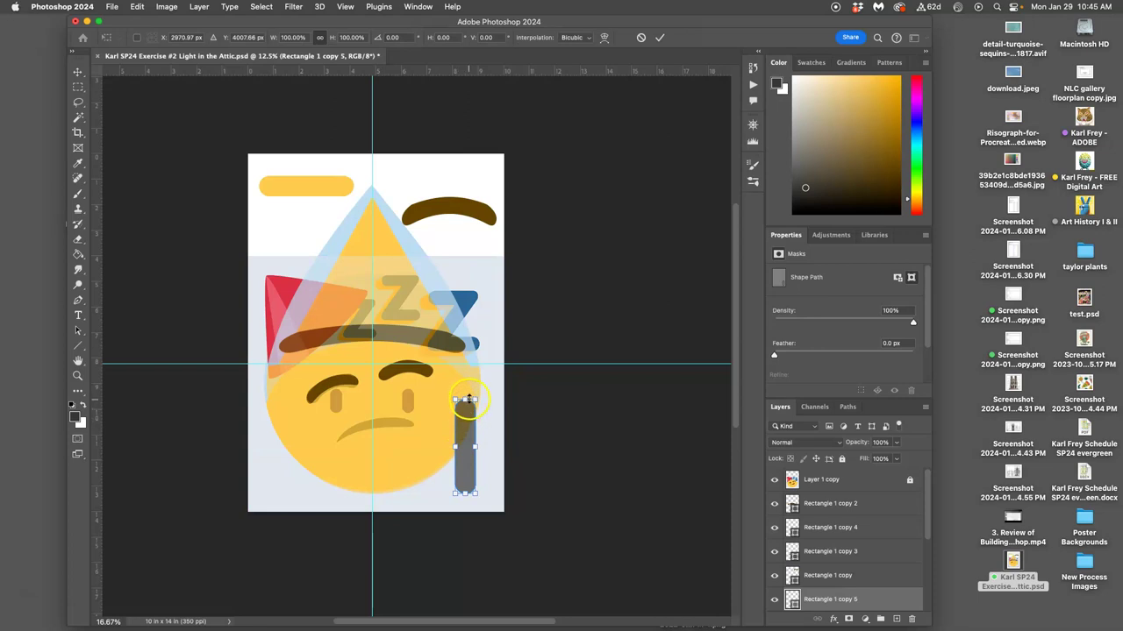
pyautogui.moveTo(473, 399); pyautogui.dragTo(460, 474)
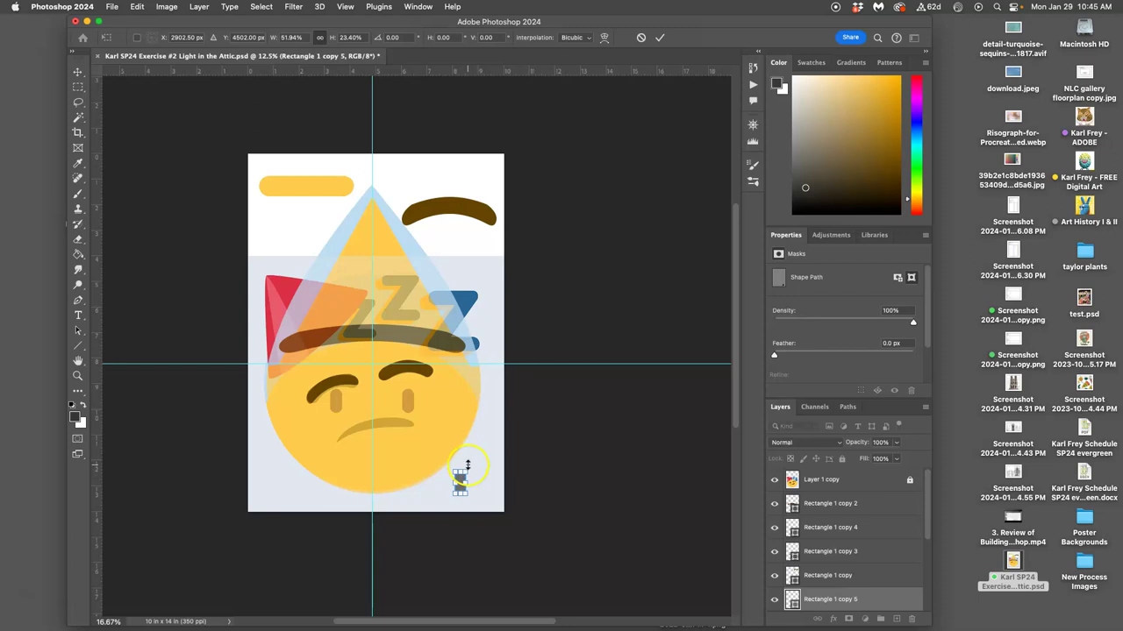
pyautogui.press('Return')
pyautogui.moveTo(464, 483); pyautogui.dragTo(409, 402)
pyautogui.scroll(5, 436, 421)
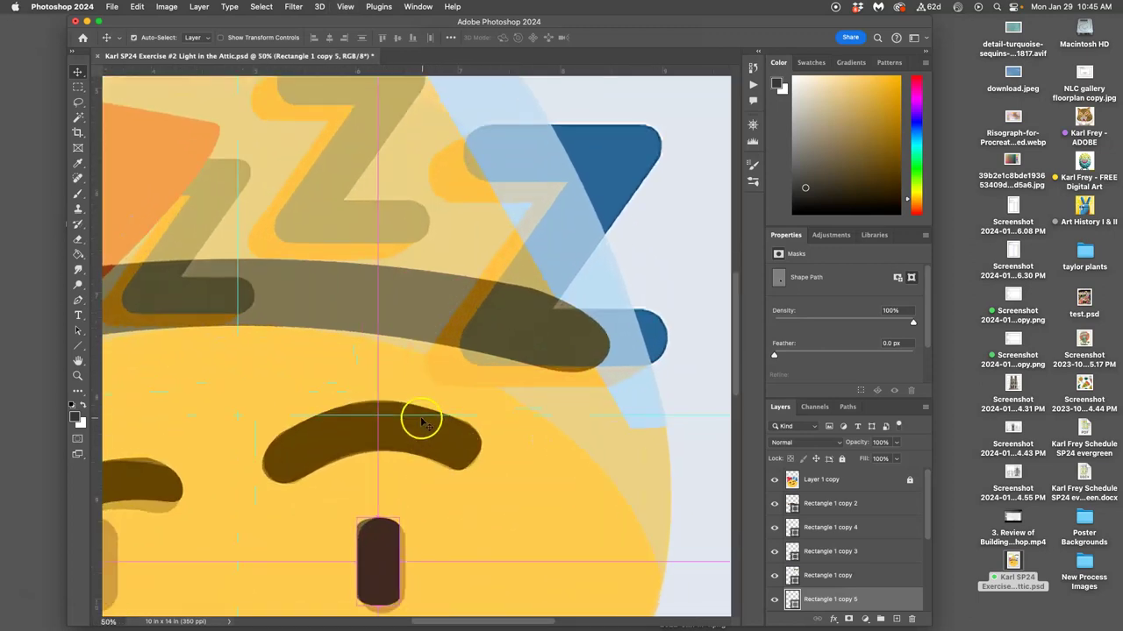